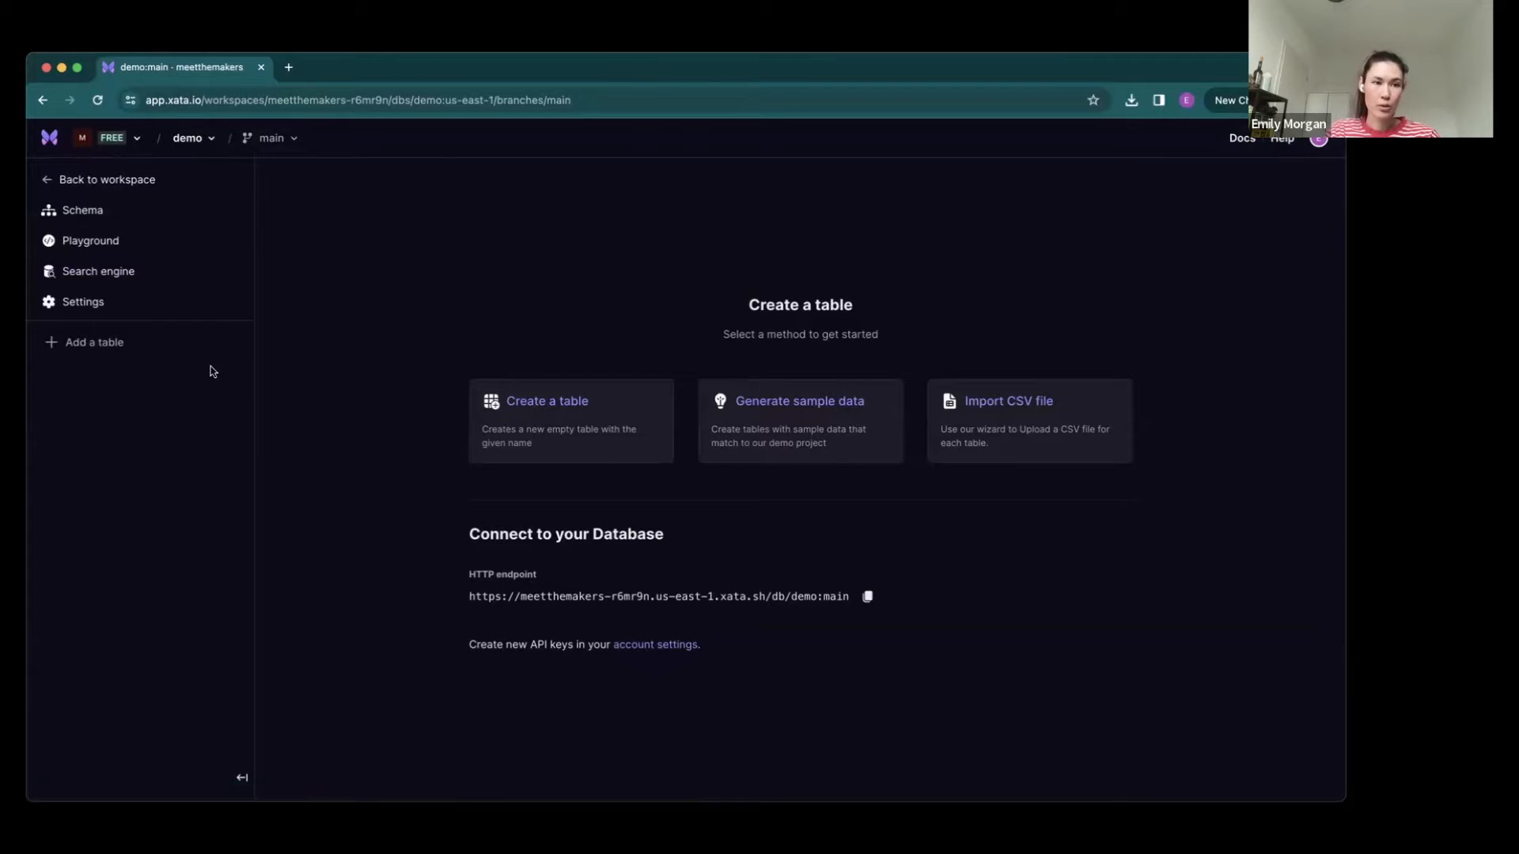
{"action": "left_click", "coordinate": [209, 139]}
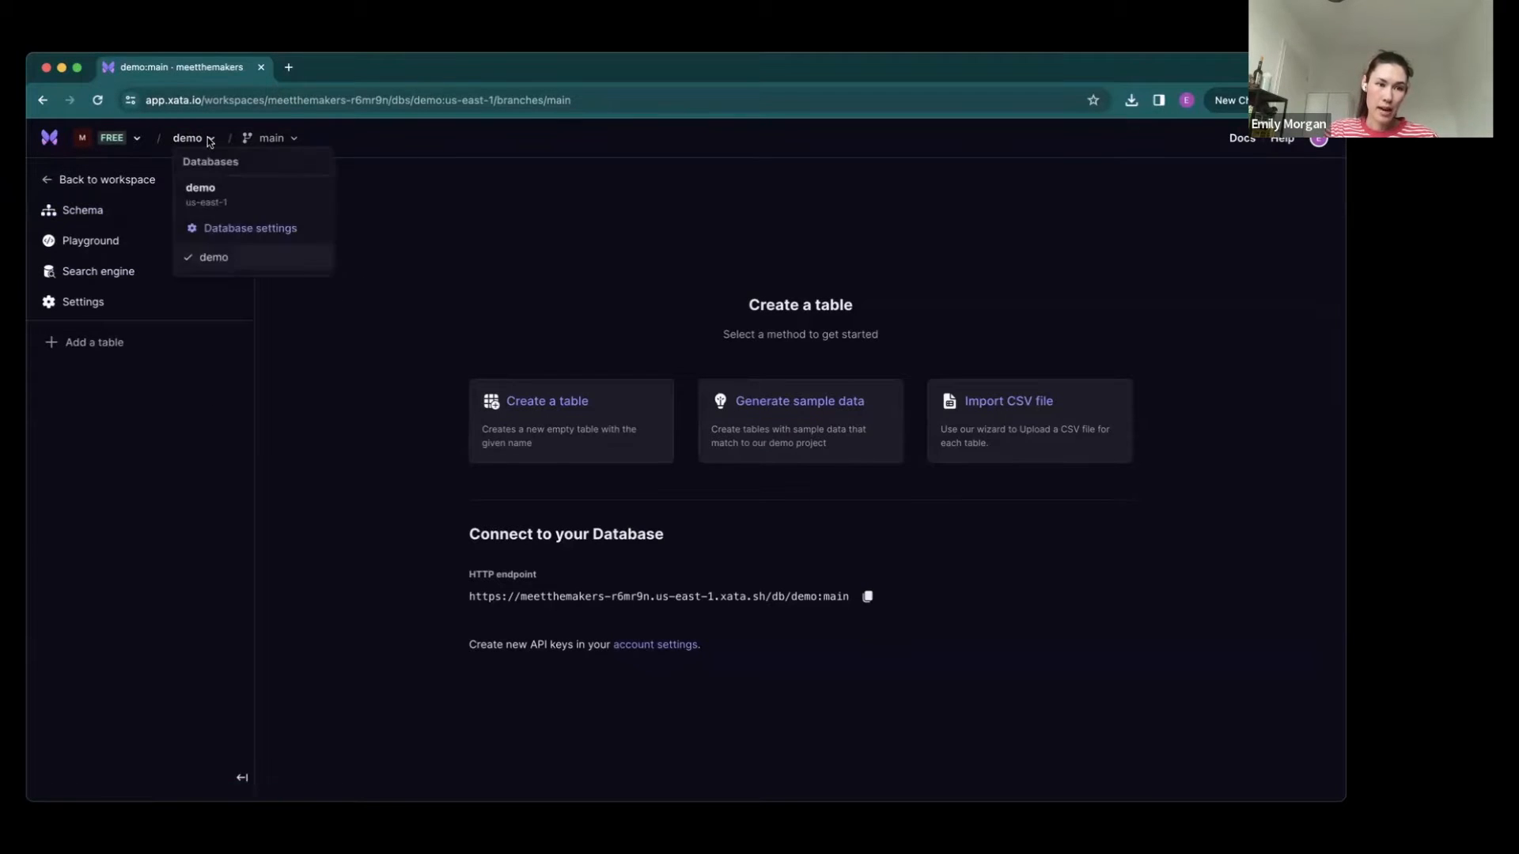
{"action": "left_click", "coordinate": [482, 278]}
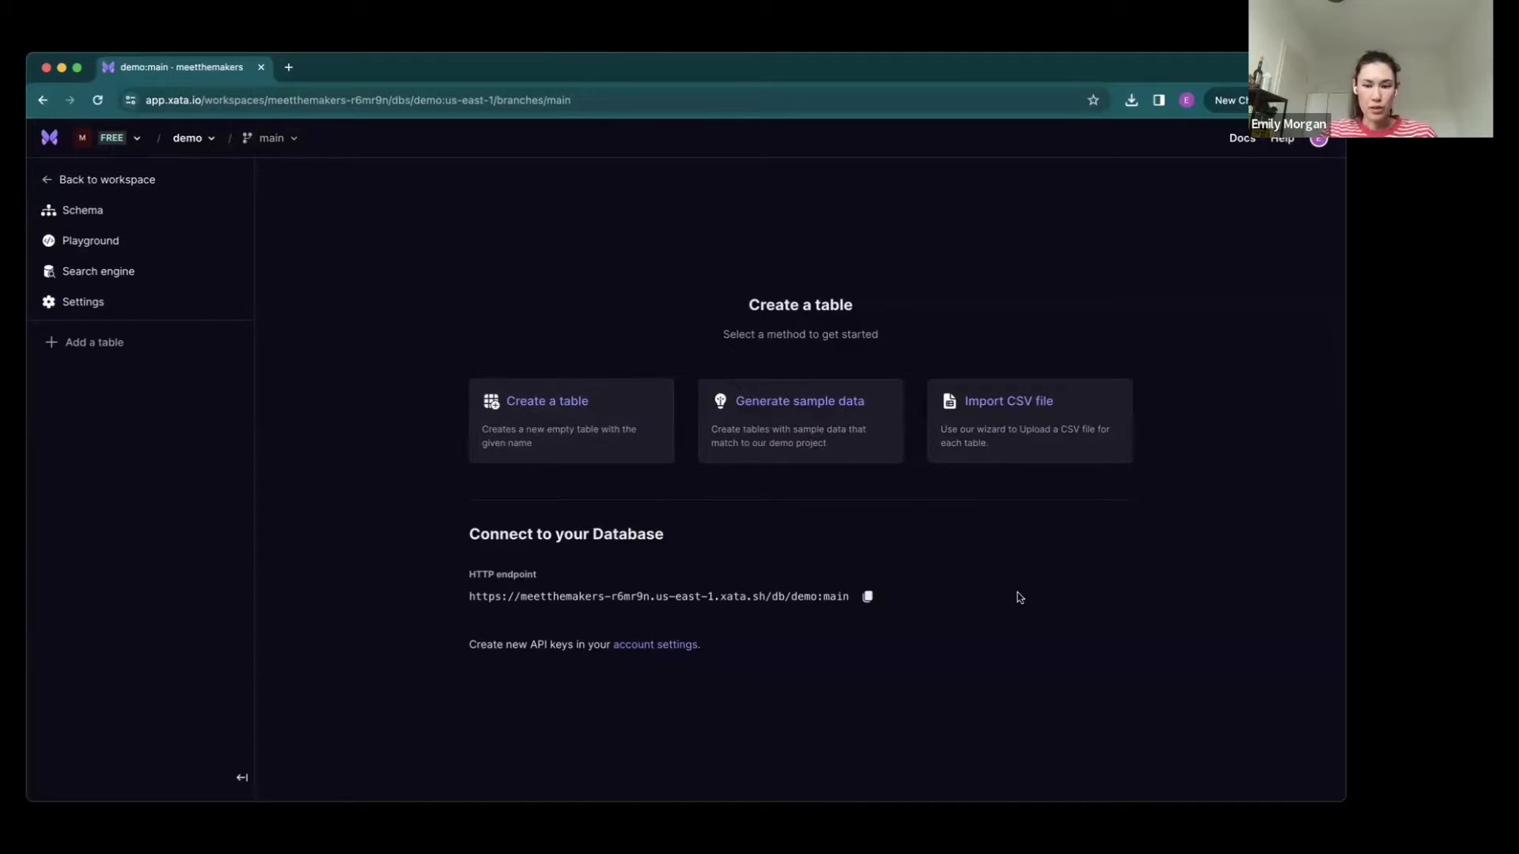
- Import the companies_med_250 CSV file as a table in the demo database and open the imported table
{"action": "left_click", "coordinate": [984, 416]}
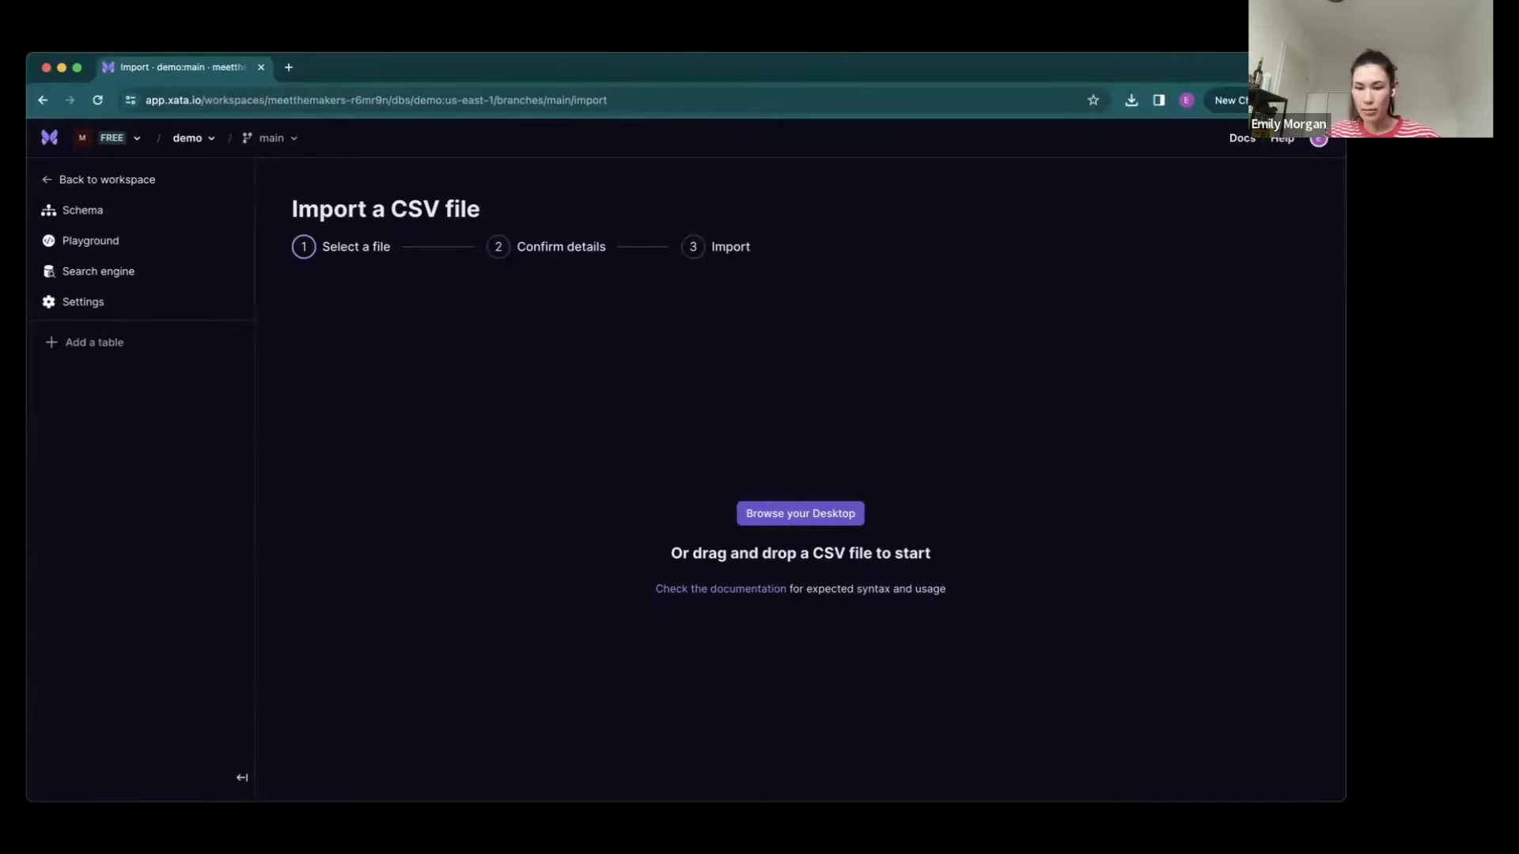
{"action": "left_click_drag", "start_coordinate": [1353, 760], "coordinate": [839, 537]}
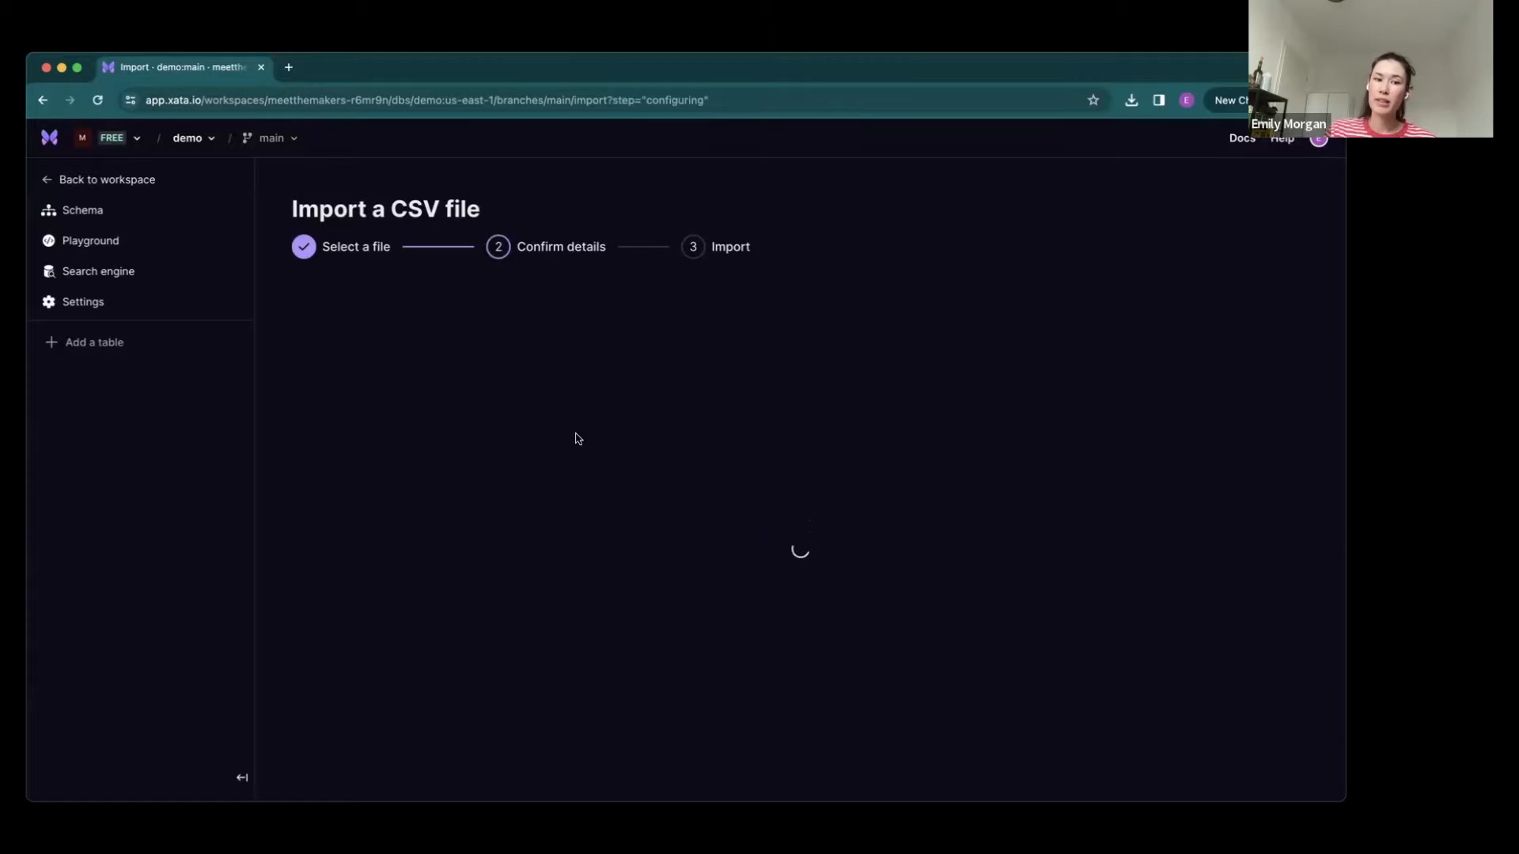
{"action": "left_click", "coordinate": [345, 370]}
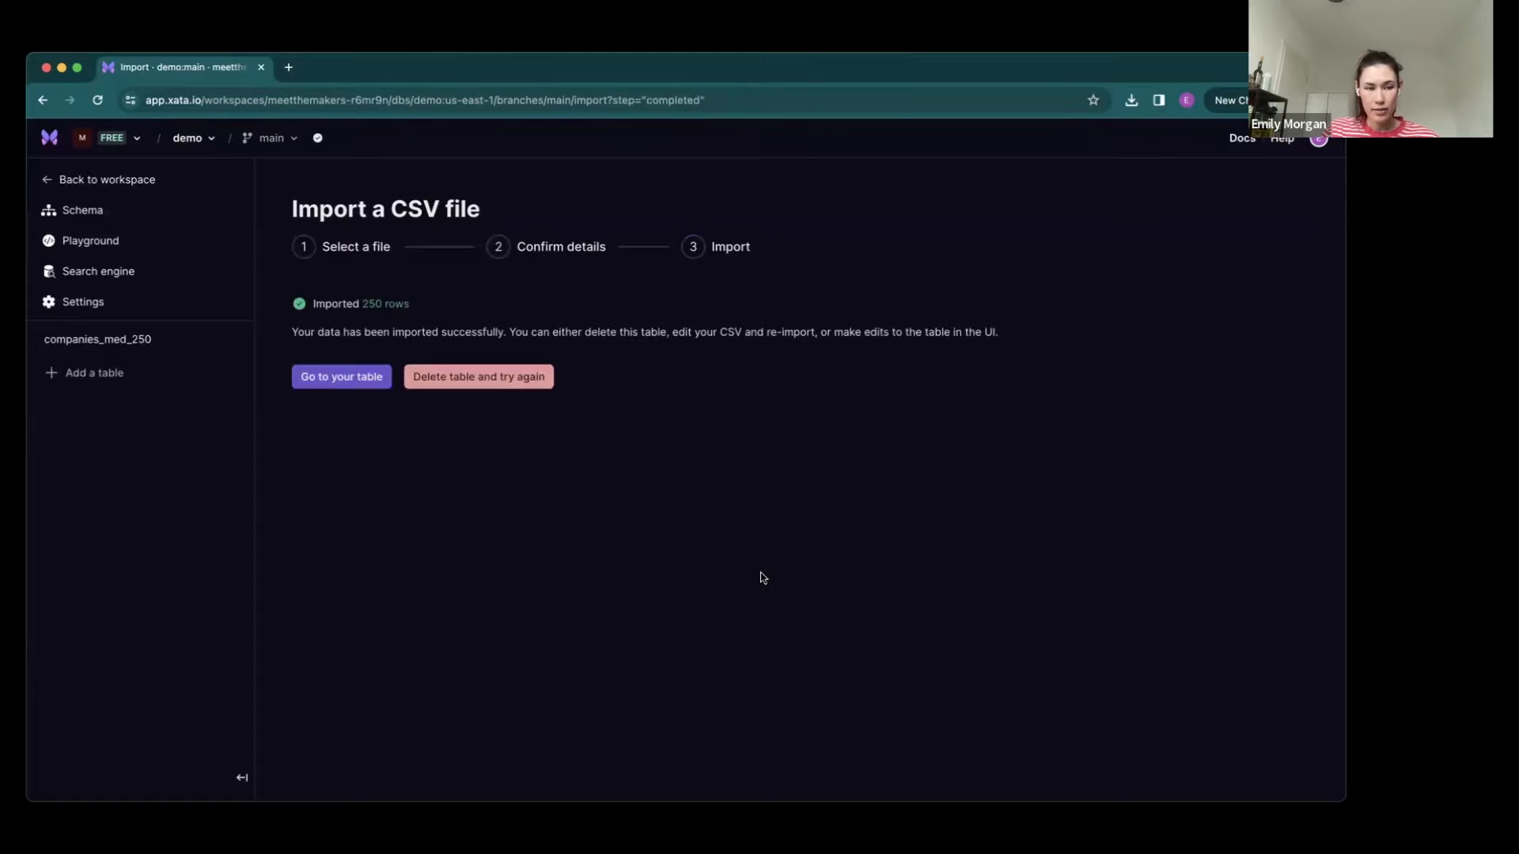
{"action": "left_click", "coordinate": [339, 378]}
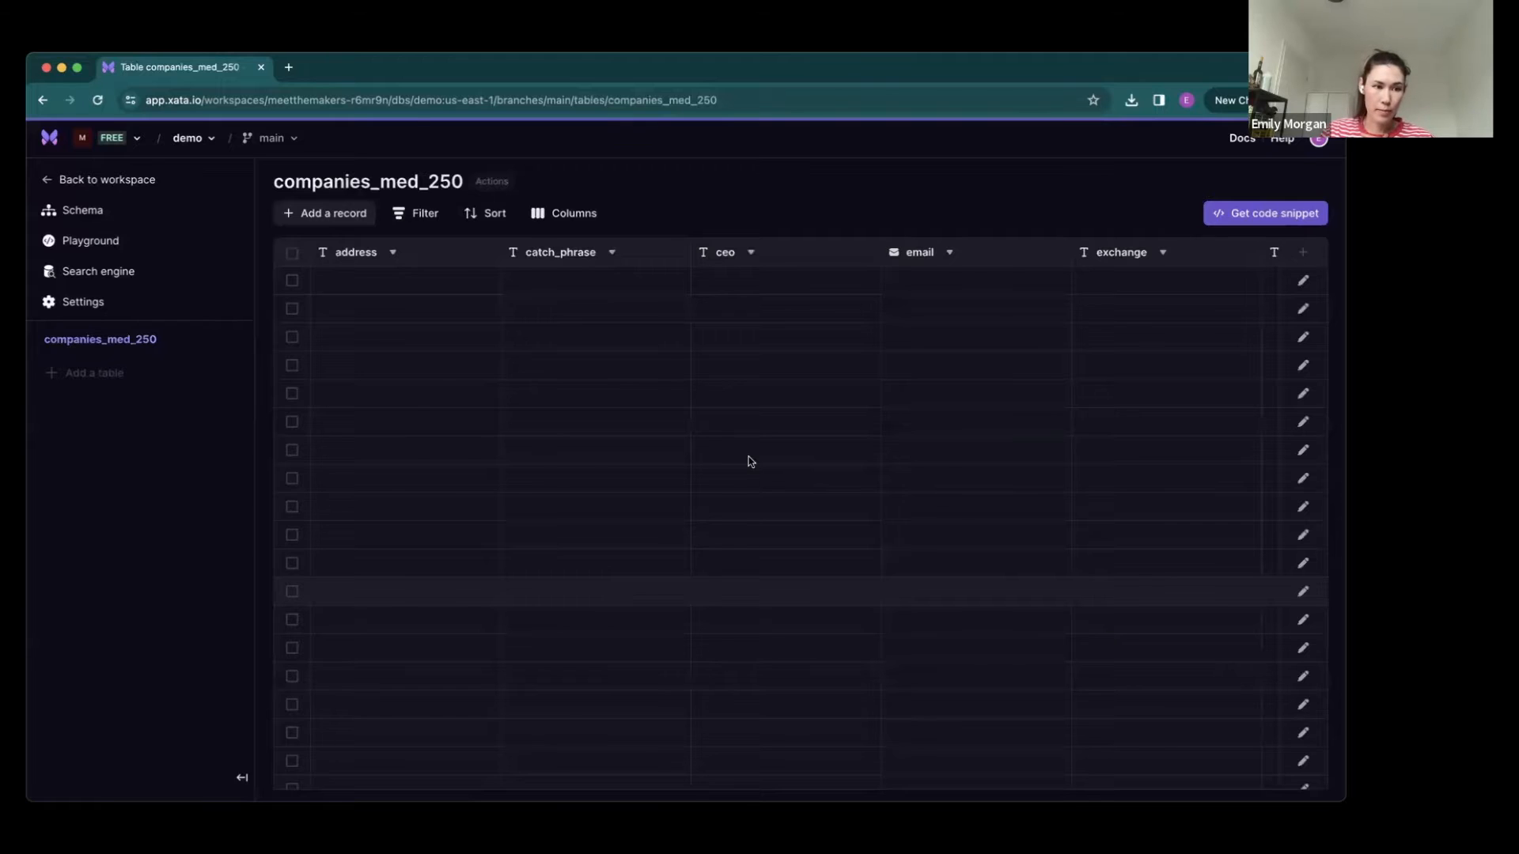
- Start another CSV import and load the prices_med_2500 file for configuration
{"action": "left_click", "coordinate": [94, 373]}
{"action": "left_click", "coordinate": [194, 407]}
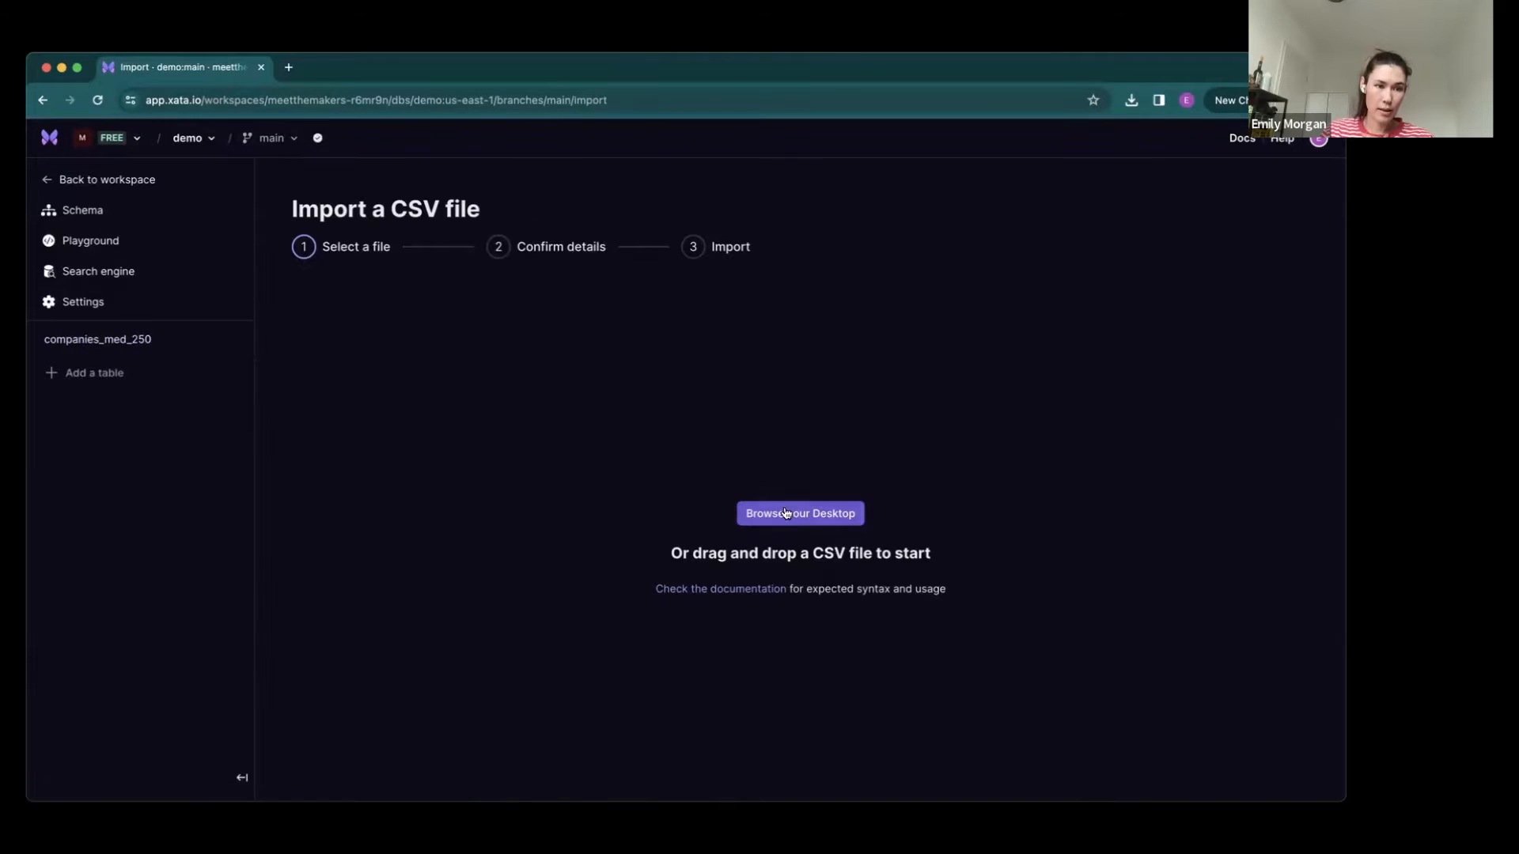
{"action": "left_click", "coordinate": [785, 513]}
{"action": "left_click_drag", "start_coordinate": [1019, 667], "coordinate": [1007, 661]}
- Set the symbol column's type to Link to table with companies_med_250, then import prices_med_2500 and open it
{"action": "left_click", "coordinate": [658, 493]}
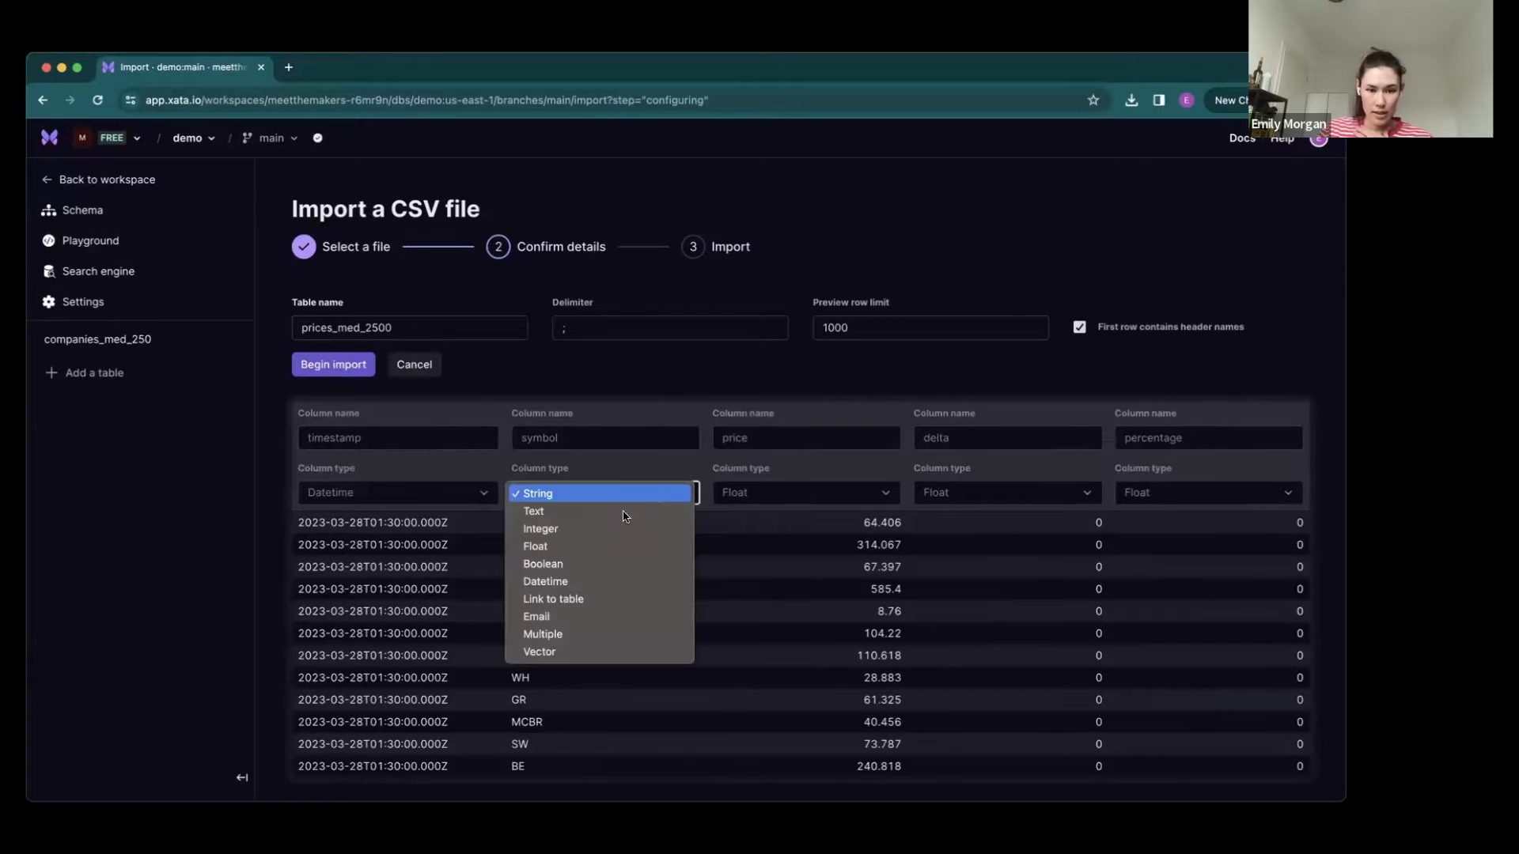
{"action": "left_click", "coordinate": [581, 496]}
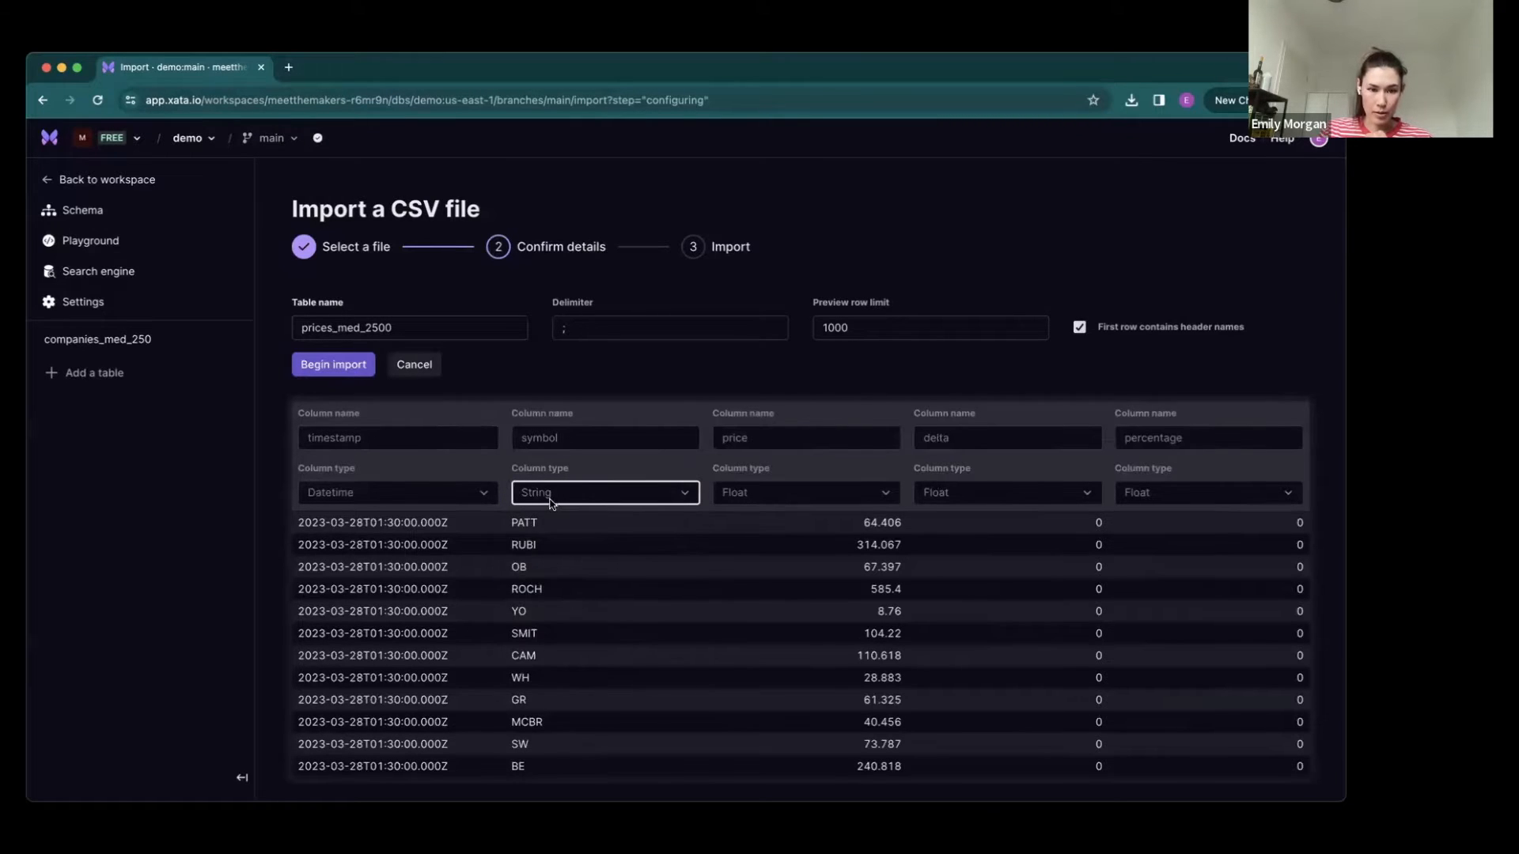
{"action": "left_click", "coordinate": [553, 551]}
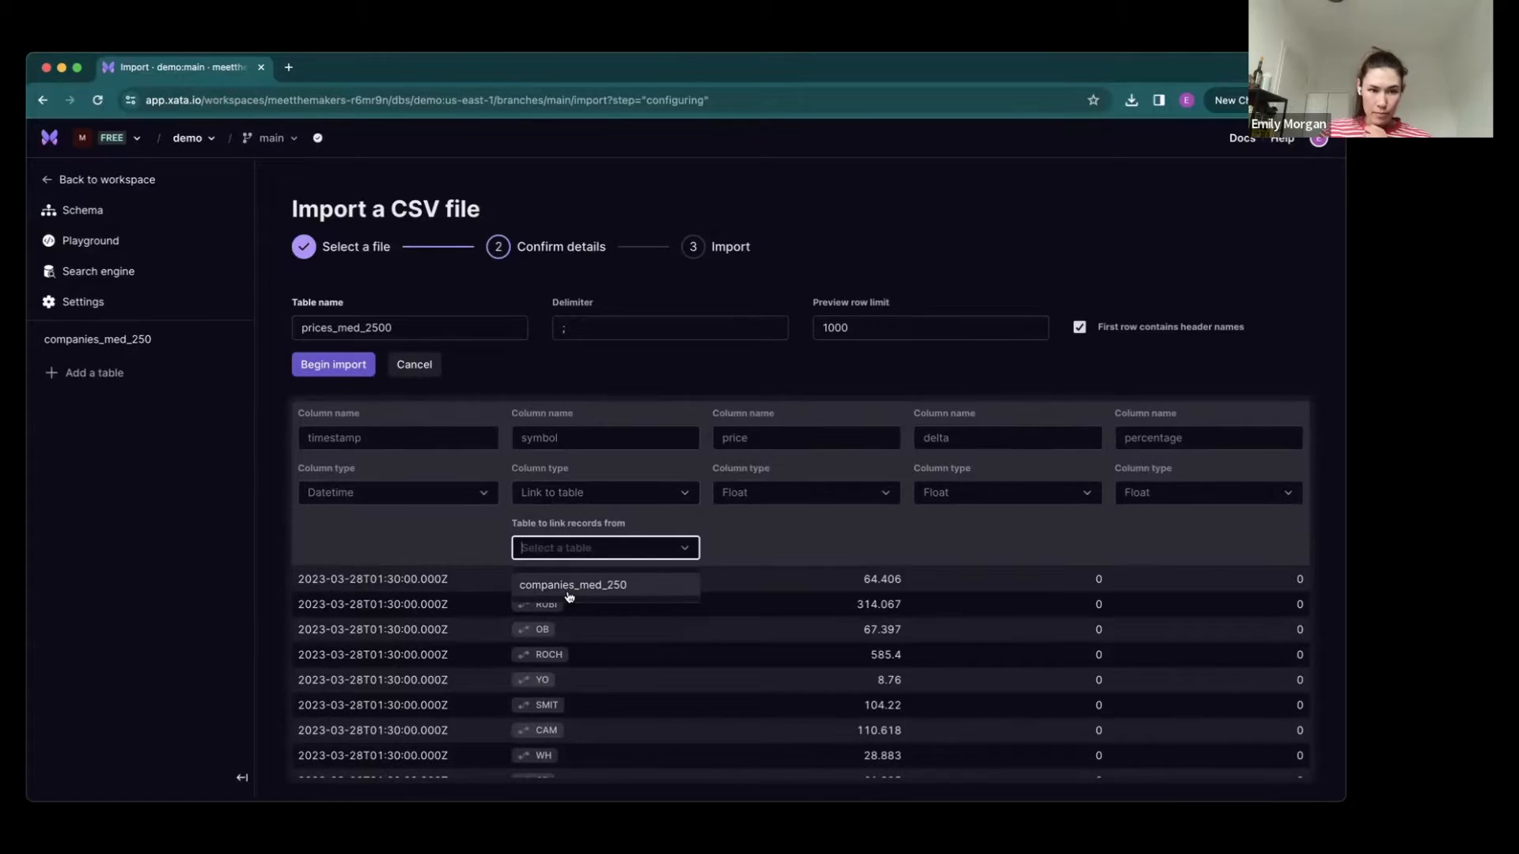
{"action": "left_click", "coordinate": [573, 585]}
{"action": "left_click", "coordinate": [317, 368]}
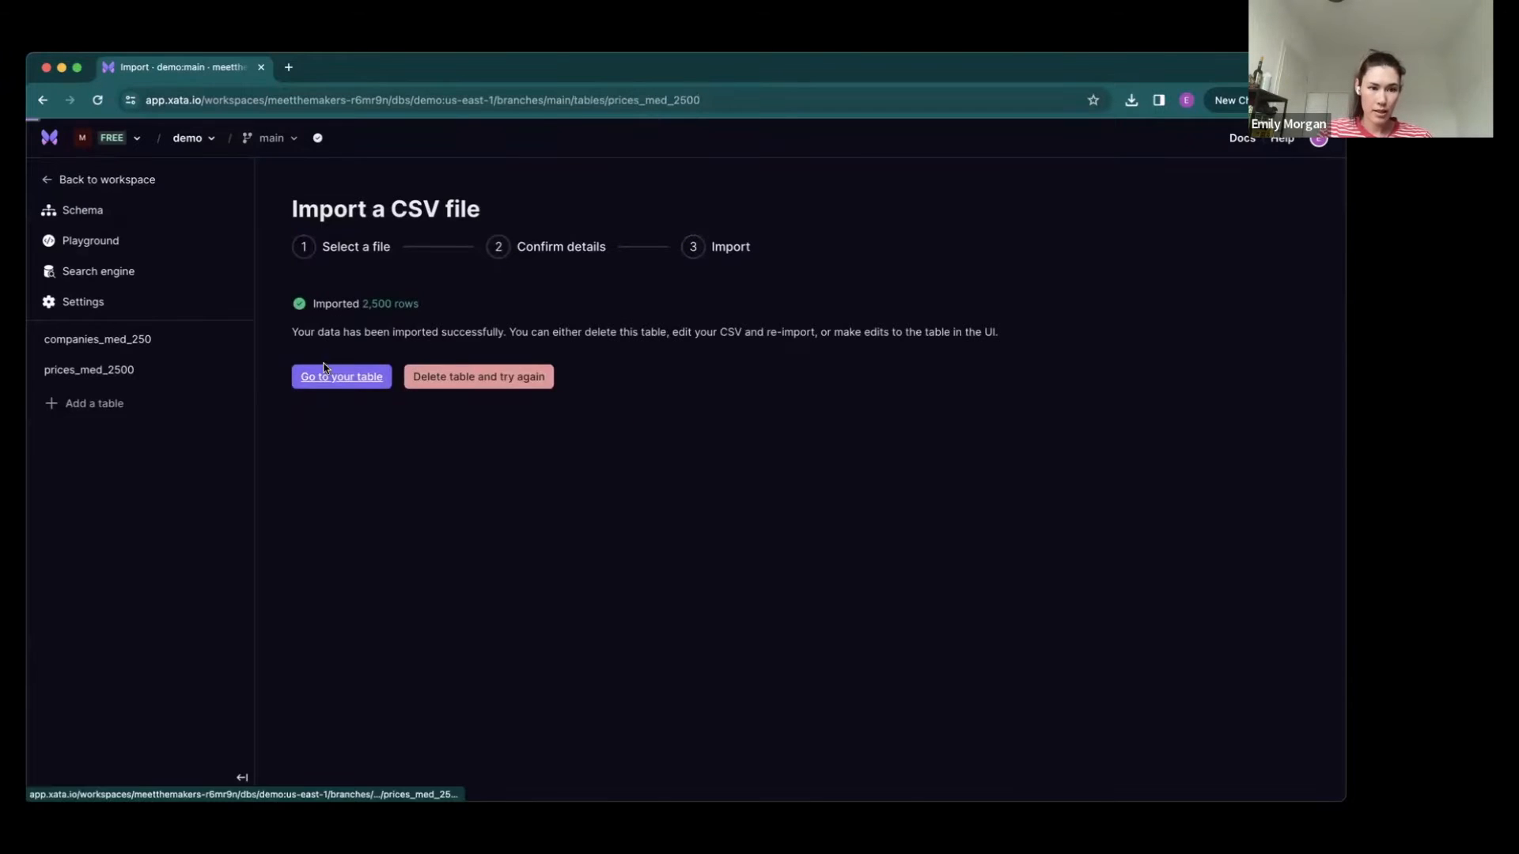
{"action": "left_click", "coordinate": [321, 373]}
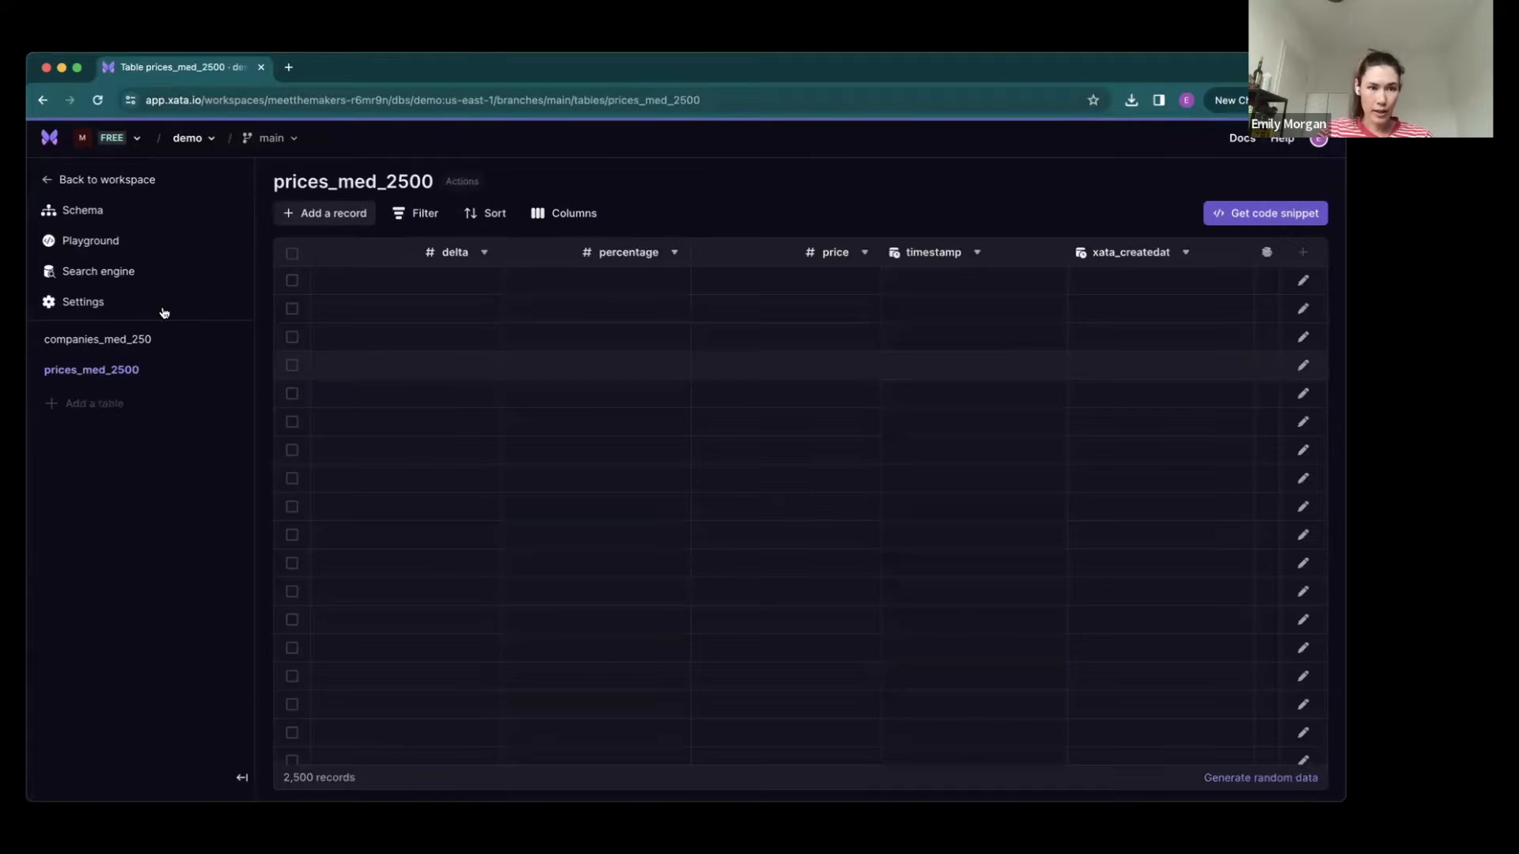
- In the schema view, set the address column of companies_med_250 to Not null and check its constraint
{"action": "left_click", "coordinate": [87, 221]}
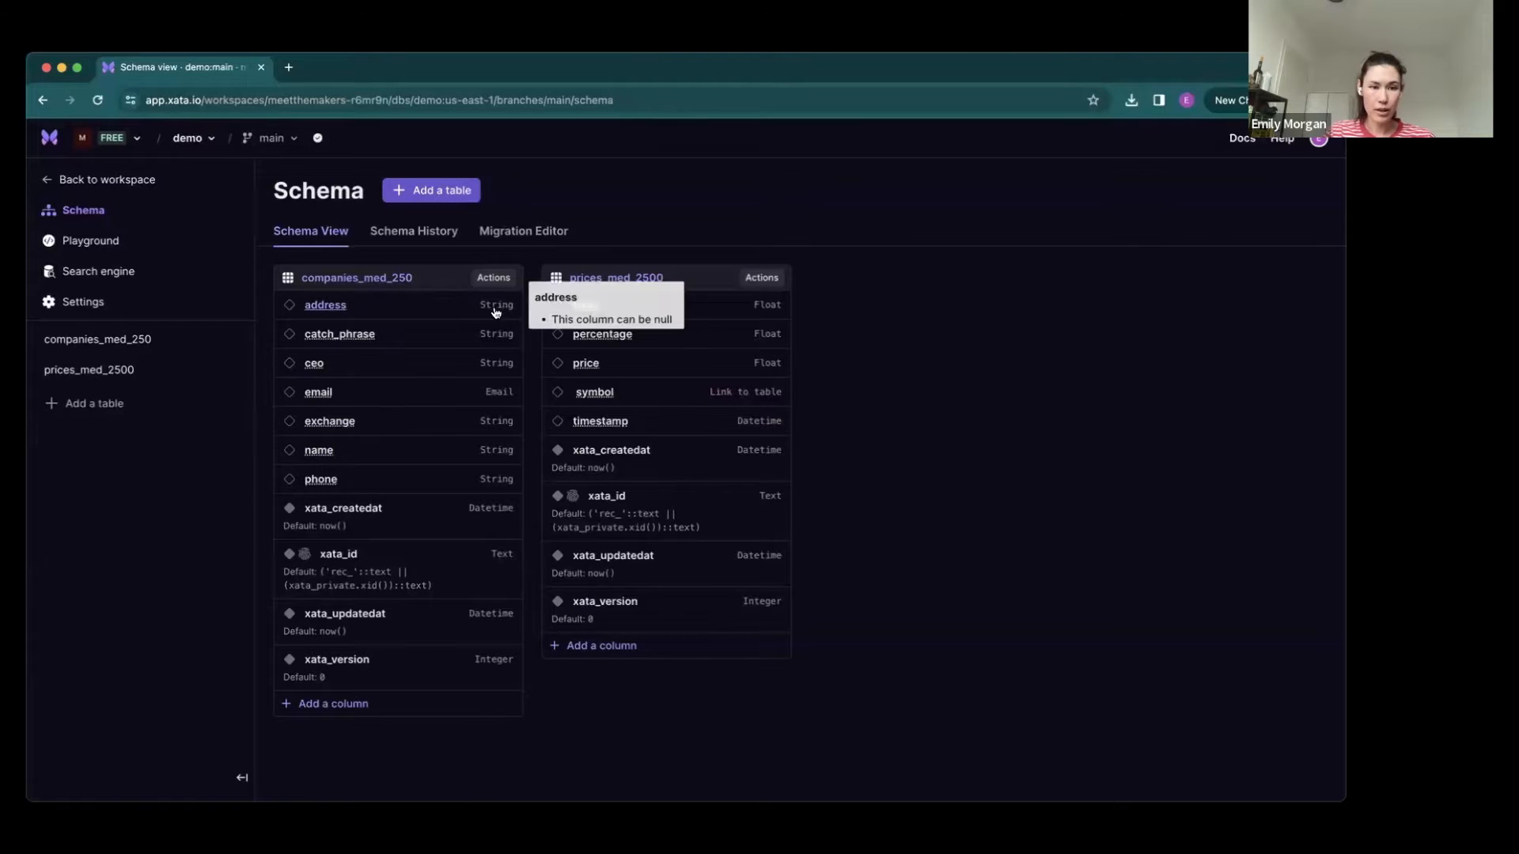
{"action": "left_click", "coordinate": [423, 314]}
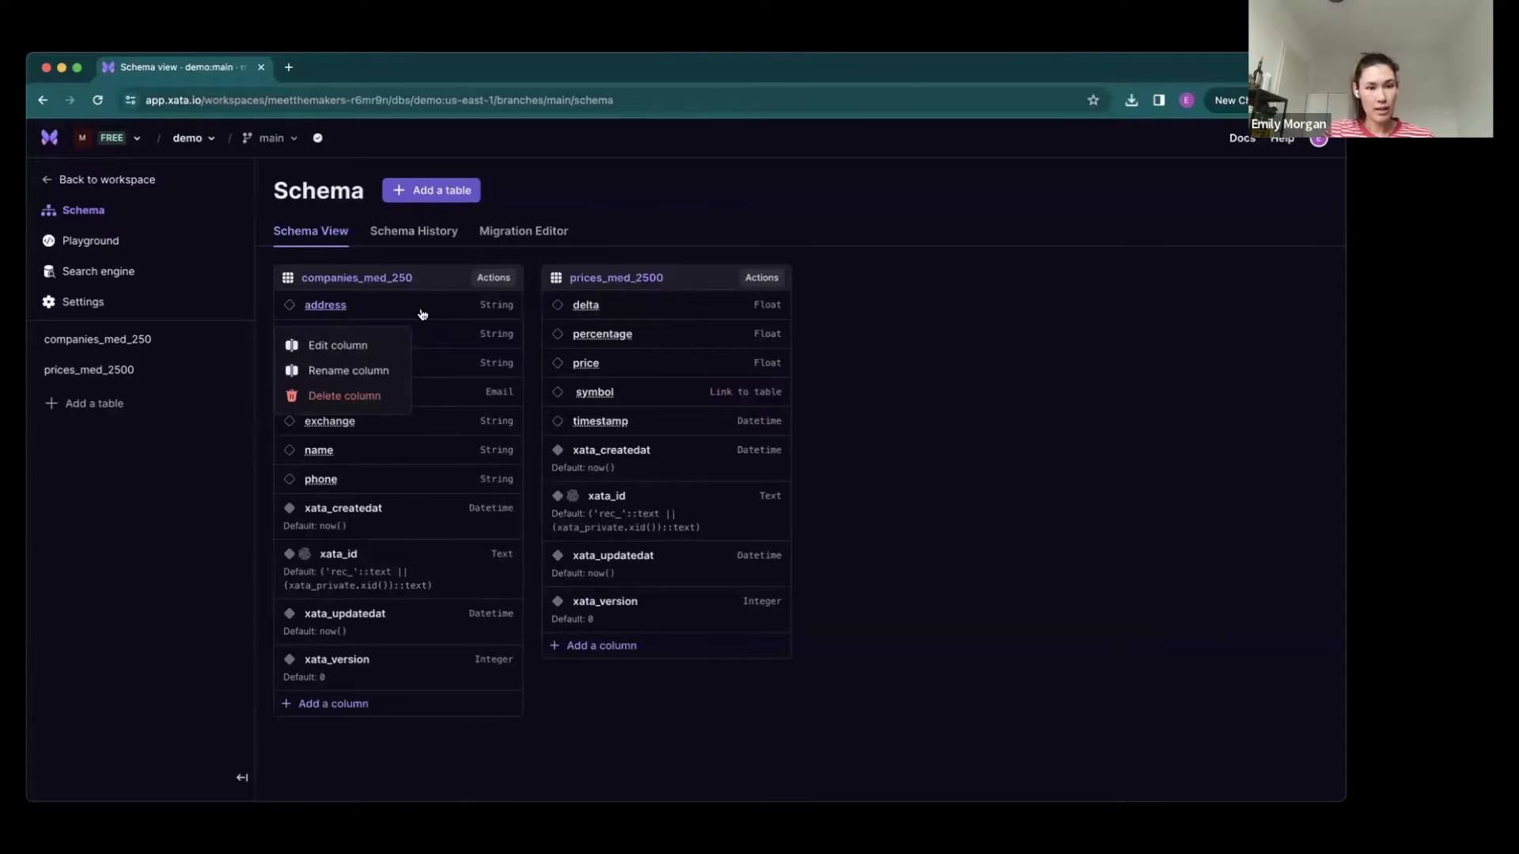
{"action": "left_click", "coordinate": [341, 348]}
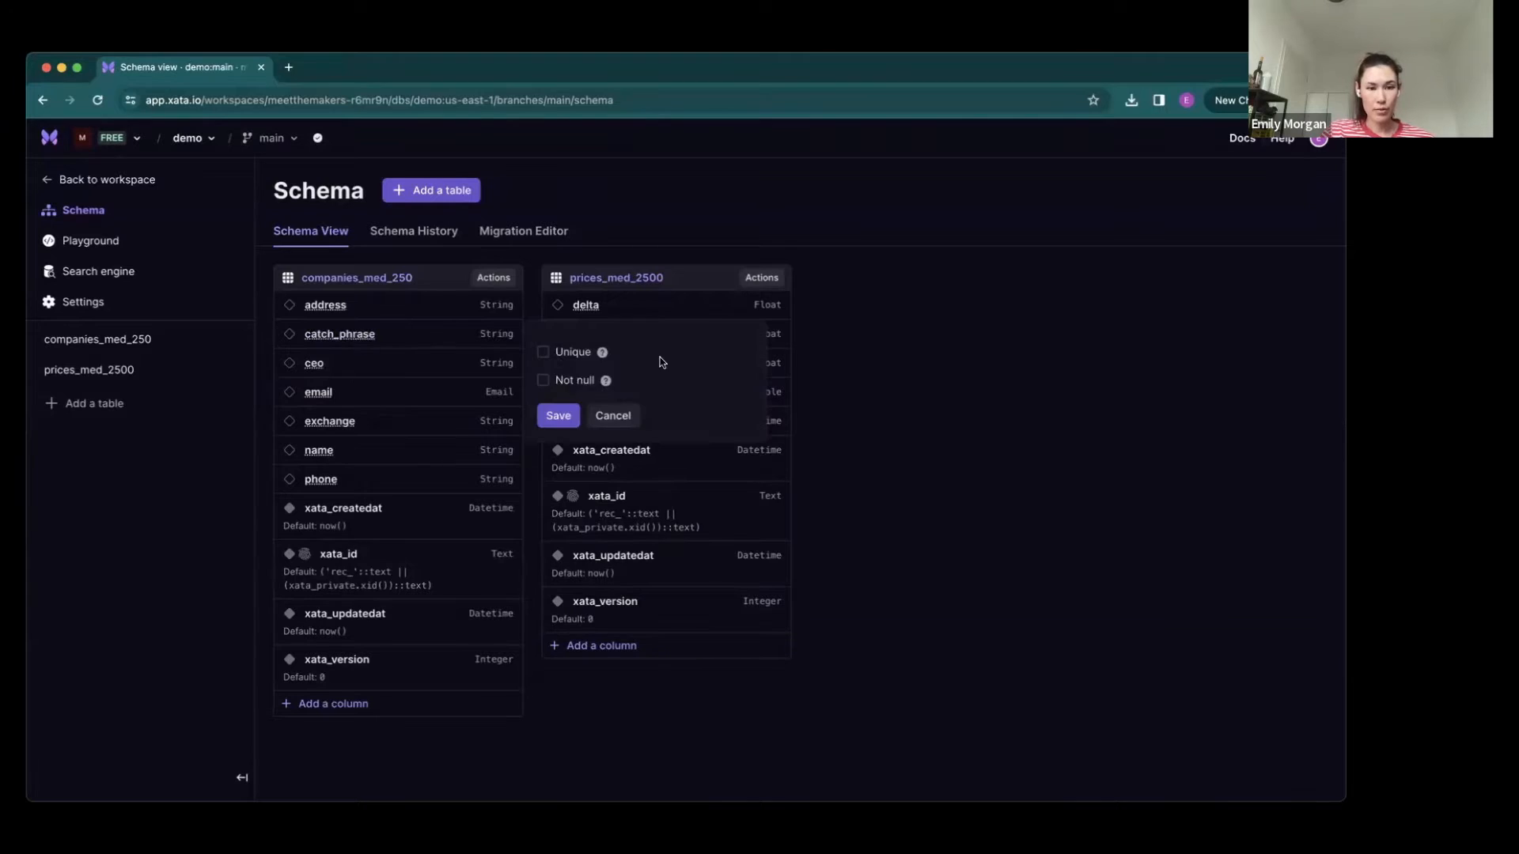
{"action": "left_click", "coordinate": [544, 381]}
{"action": "left_click", "coordinate": [559, 415]}
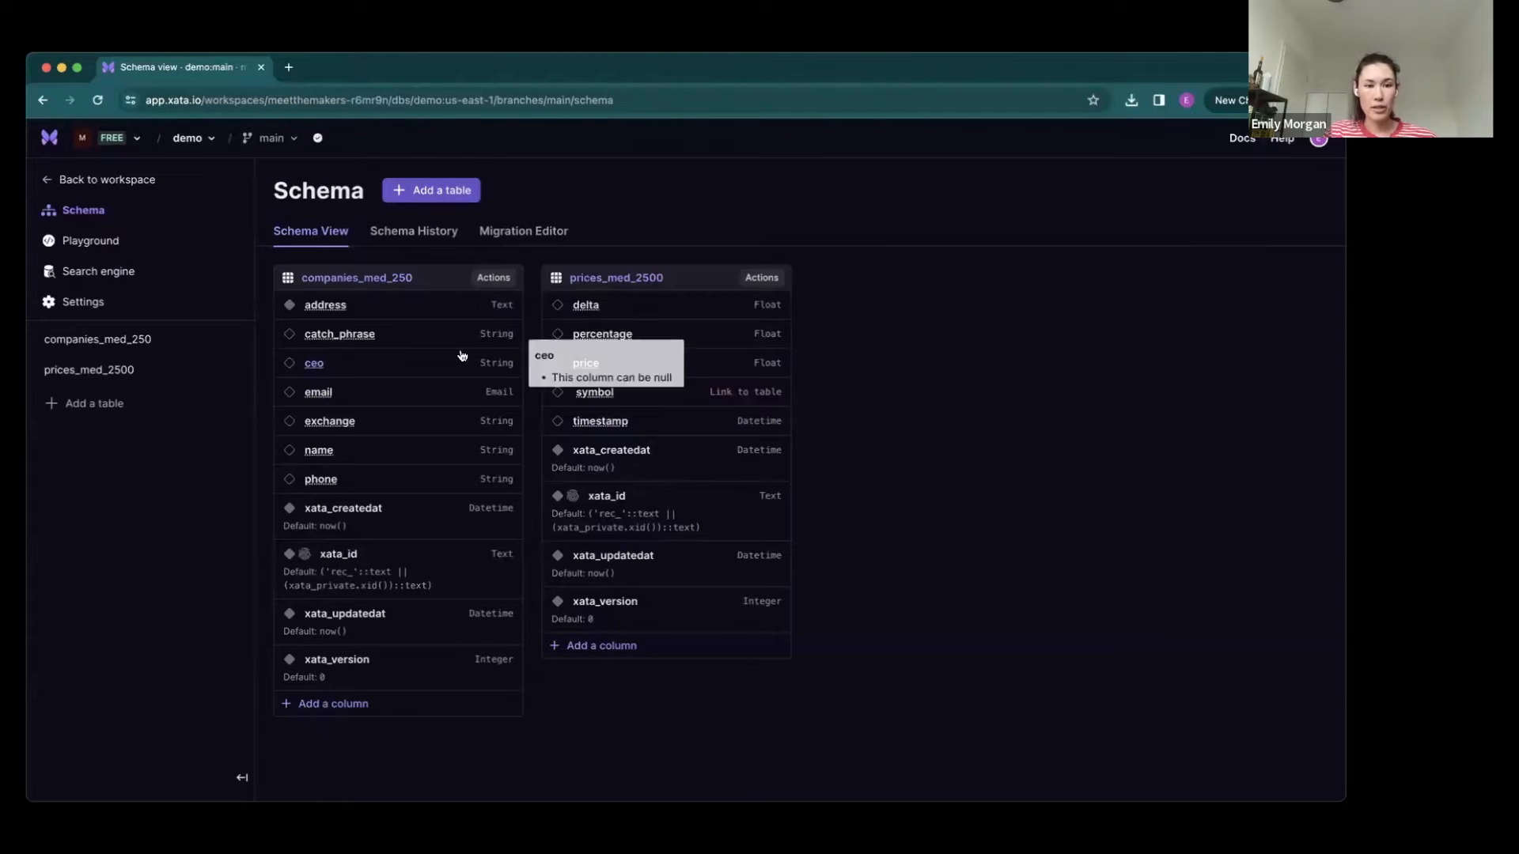
{"action": "mouse_move", "coordinate": [288, 307]}
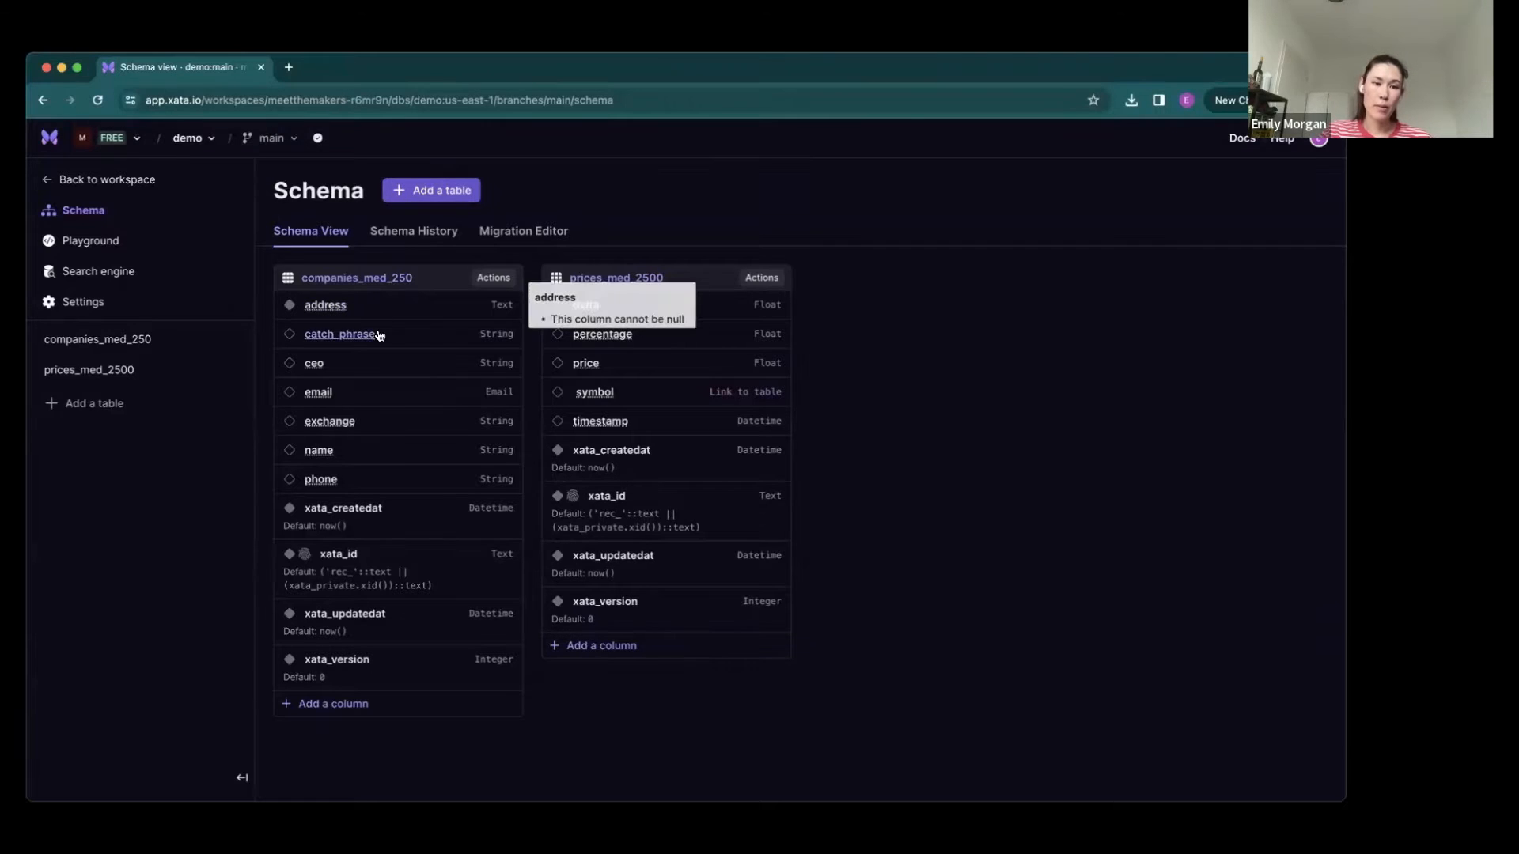
- Set the phone column of companies_med_250 to Unique and save the change
{"action": "mouse_move", "coordinate": [421, 422]}
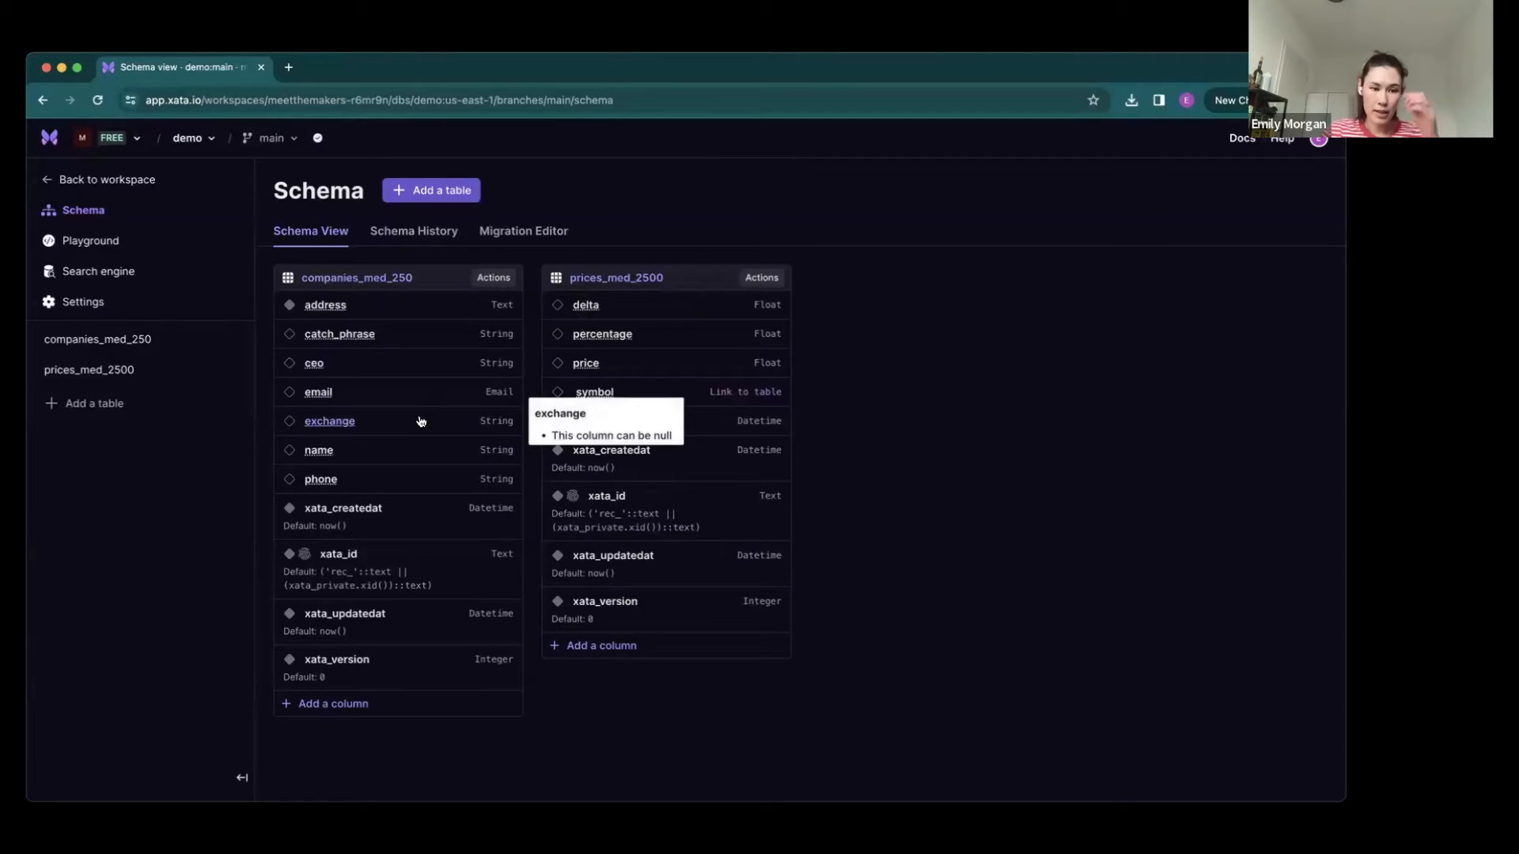
{"action": "left_click", "coordinate": [421, 481]}
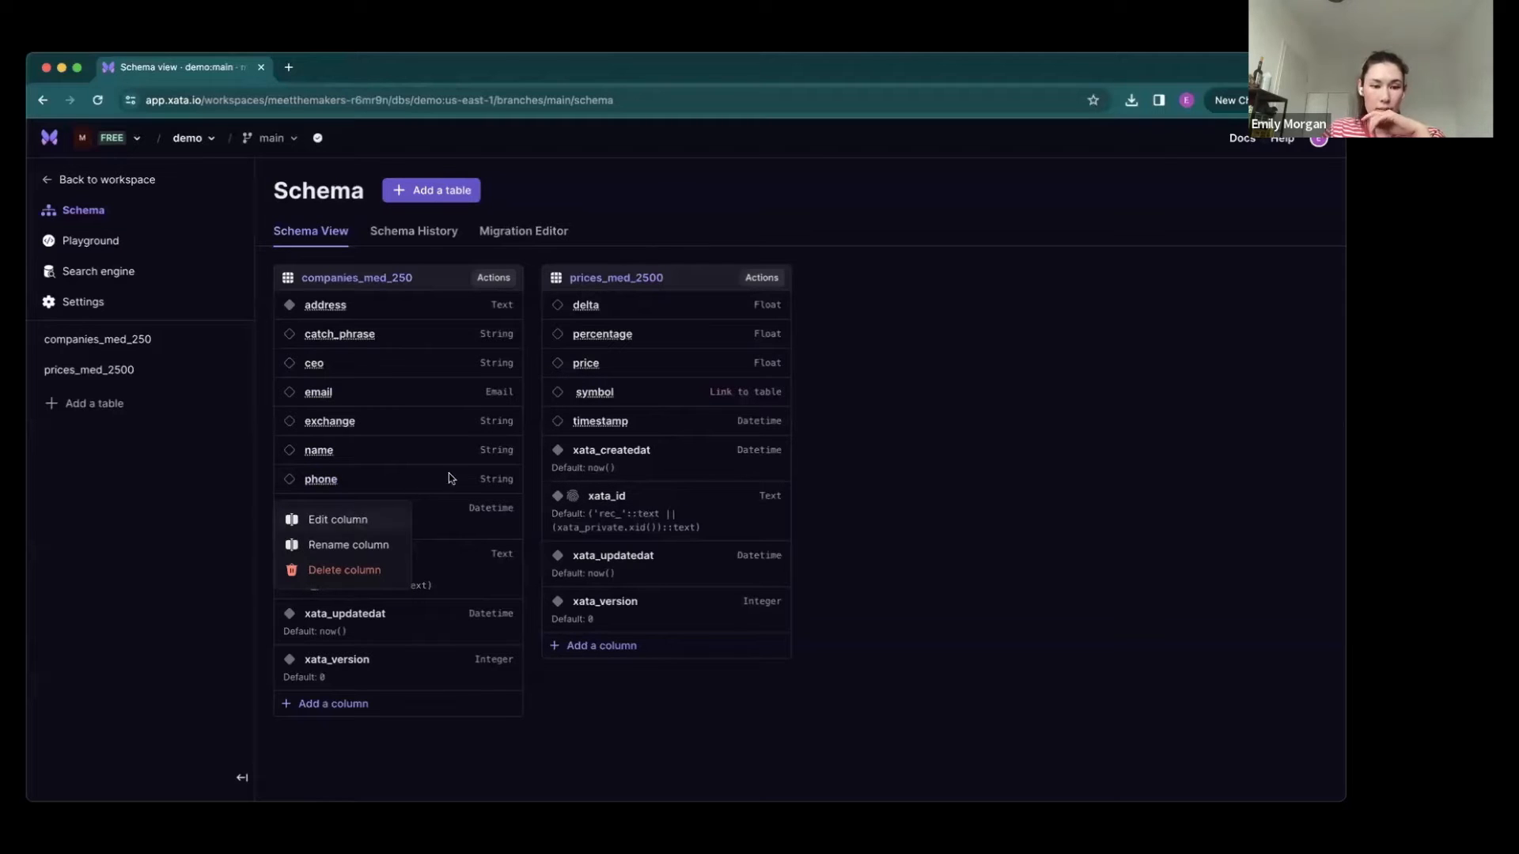
{"action": "left_click", "coordinate": [346, 520]}
{"action": "left_click", "coordinate": [544, 526]}
{"action": "left_click", "coordinate": [559, 592]}
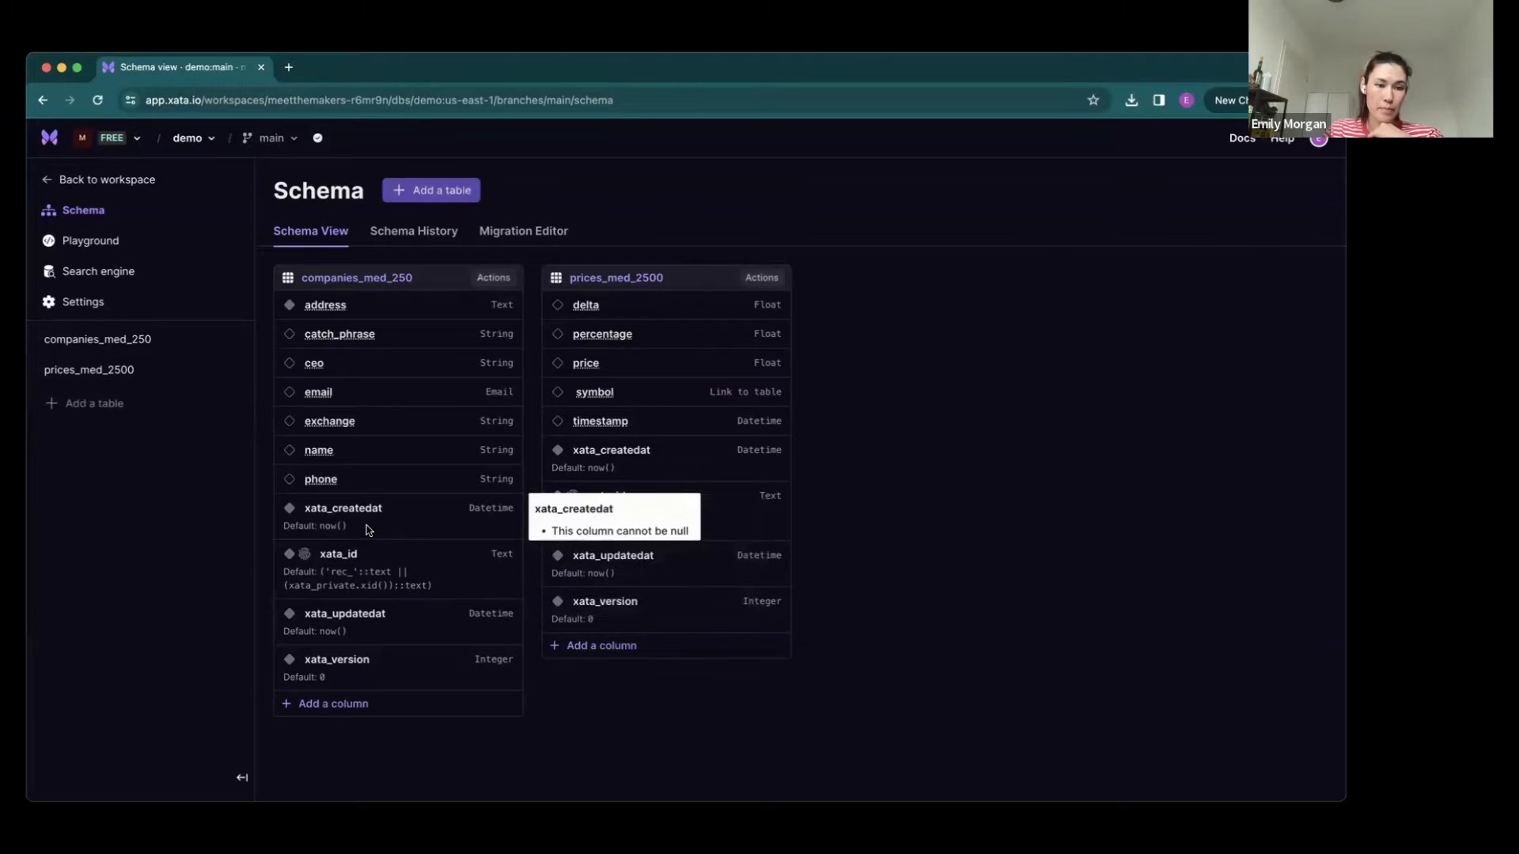
{"action": "mouse_move", "coordinate": [306, 489]}
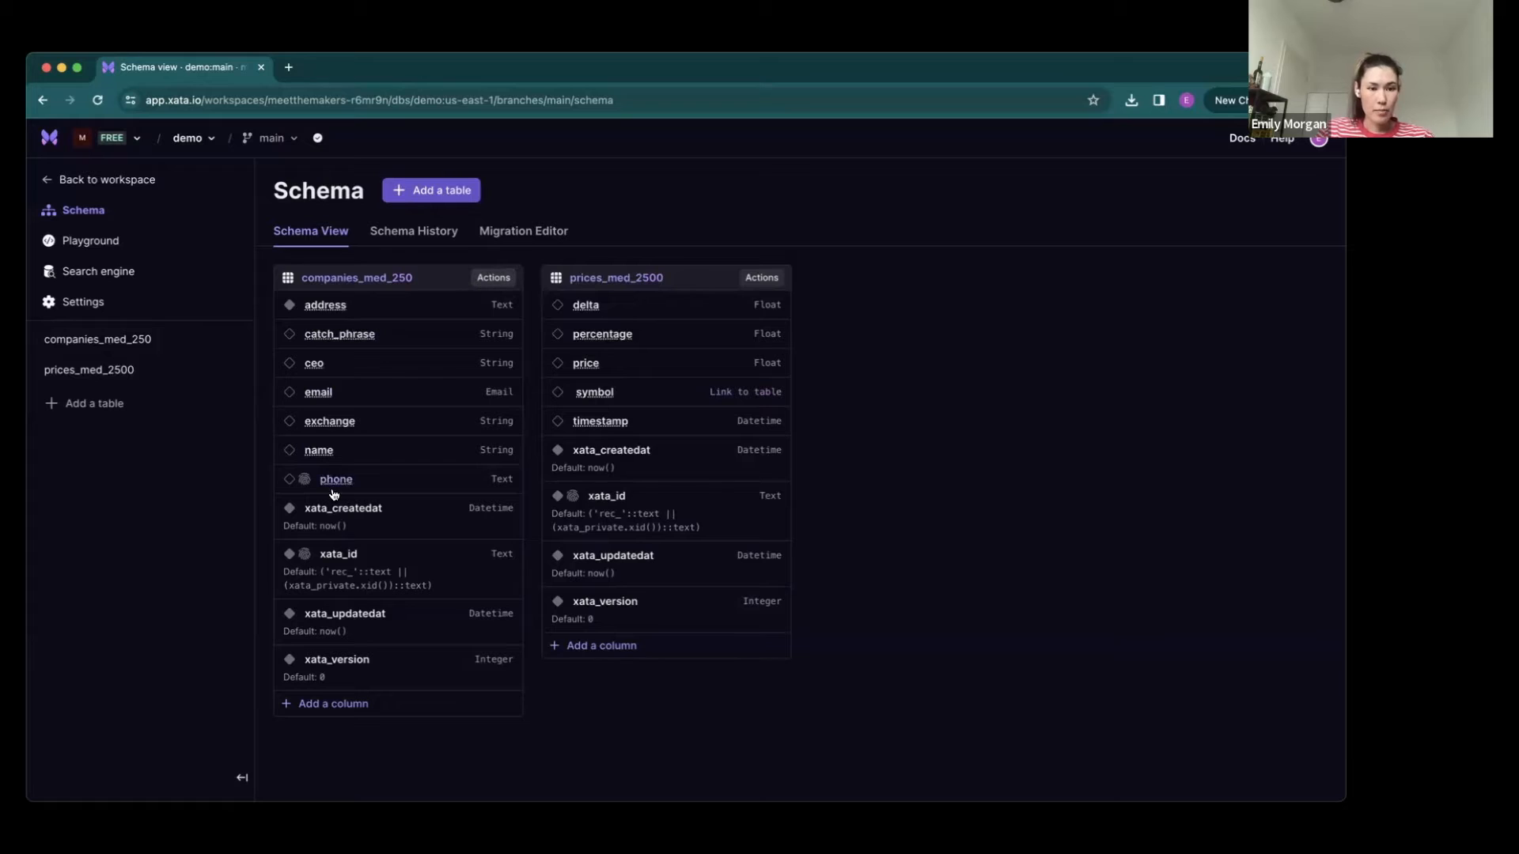
{"action": "left_click", "coordinate": [410, 434]}
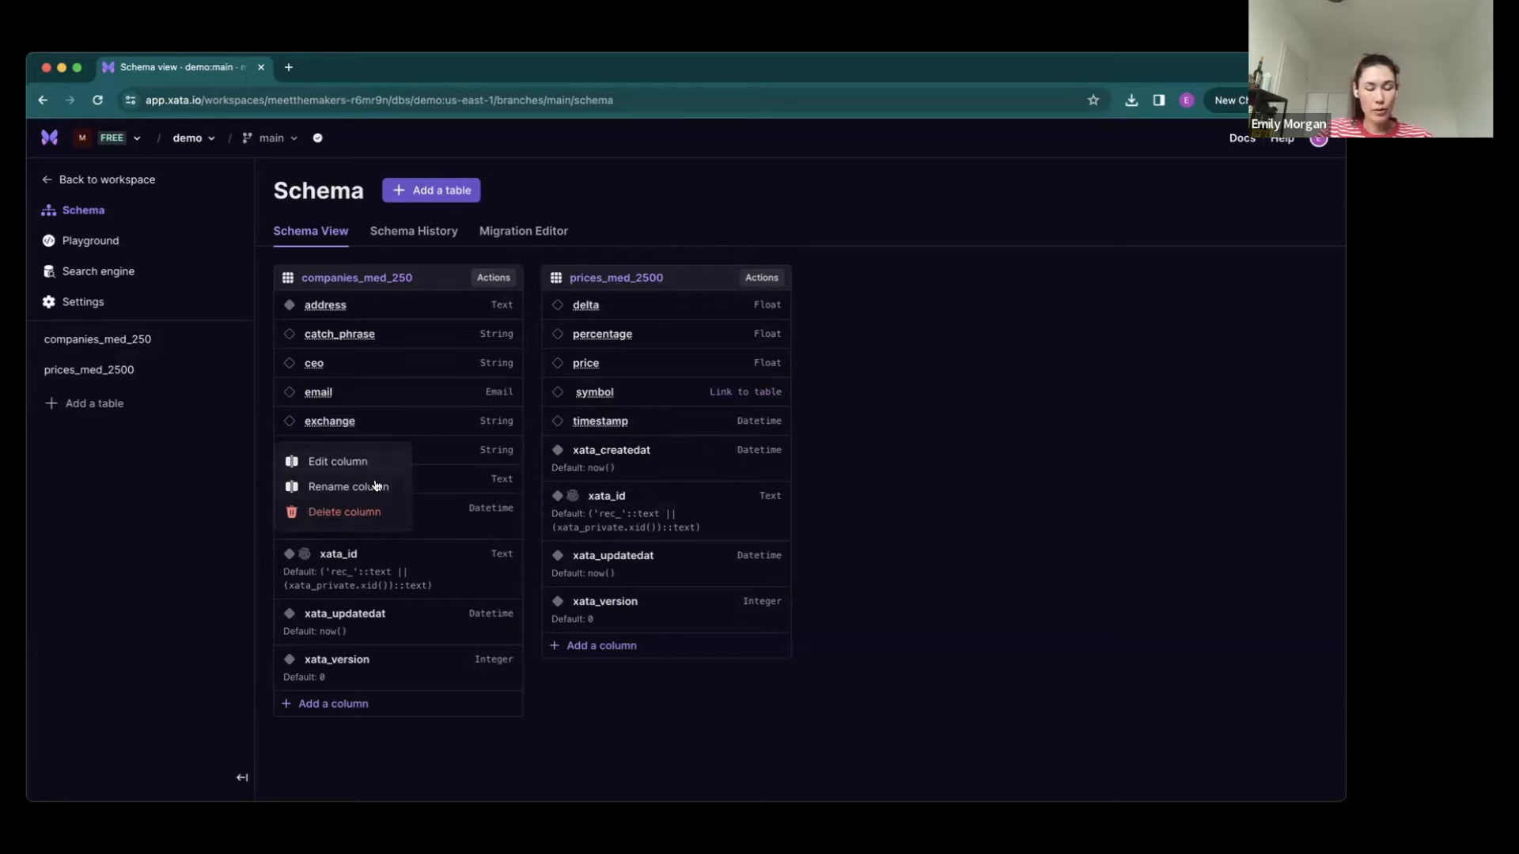
{"action": "left_click", "coordinate": [612, 201]}
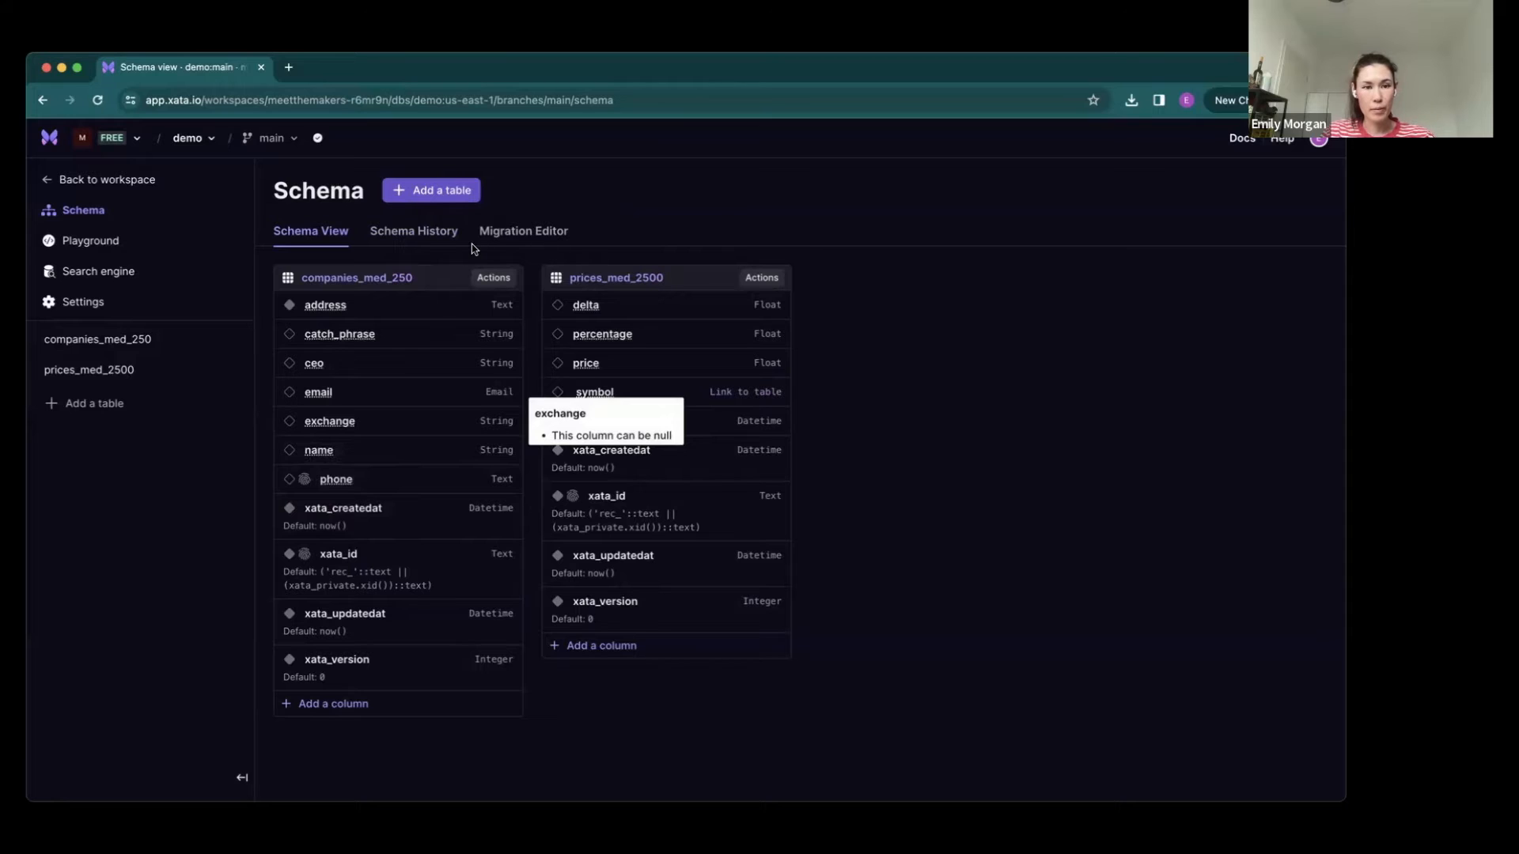
- In the schema history, examine the type and JSON definition of the migration that added prices_med_2500
{"action": "left_click", "coordinate": [398, 237]}
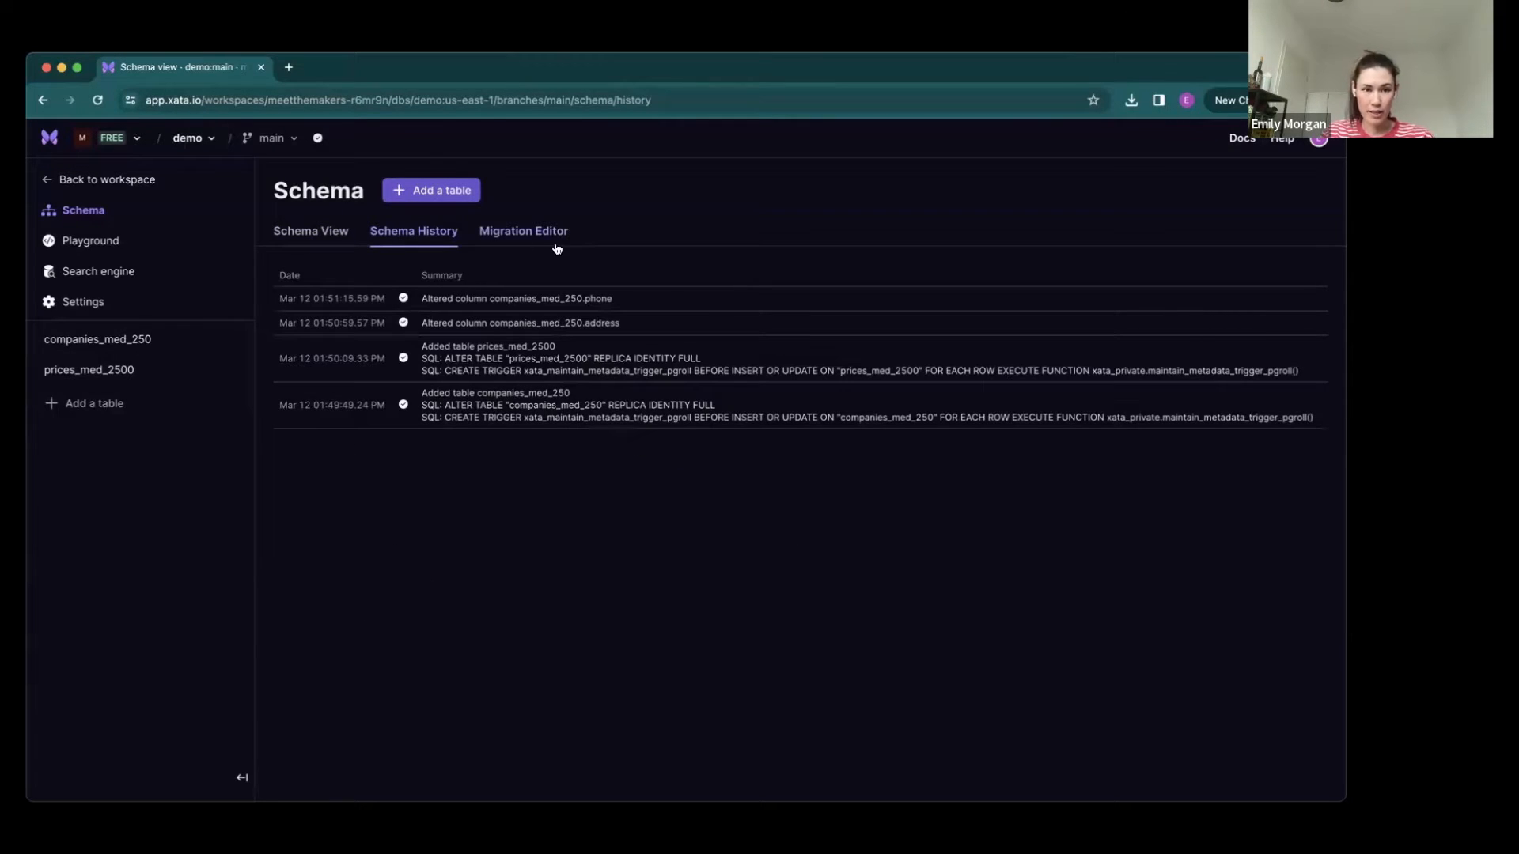
{"action": "left_click", "coordinate": [526, 366]}
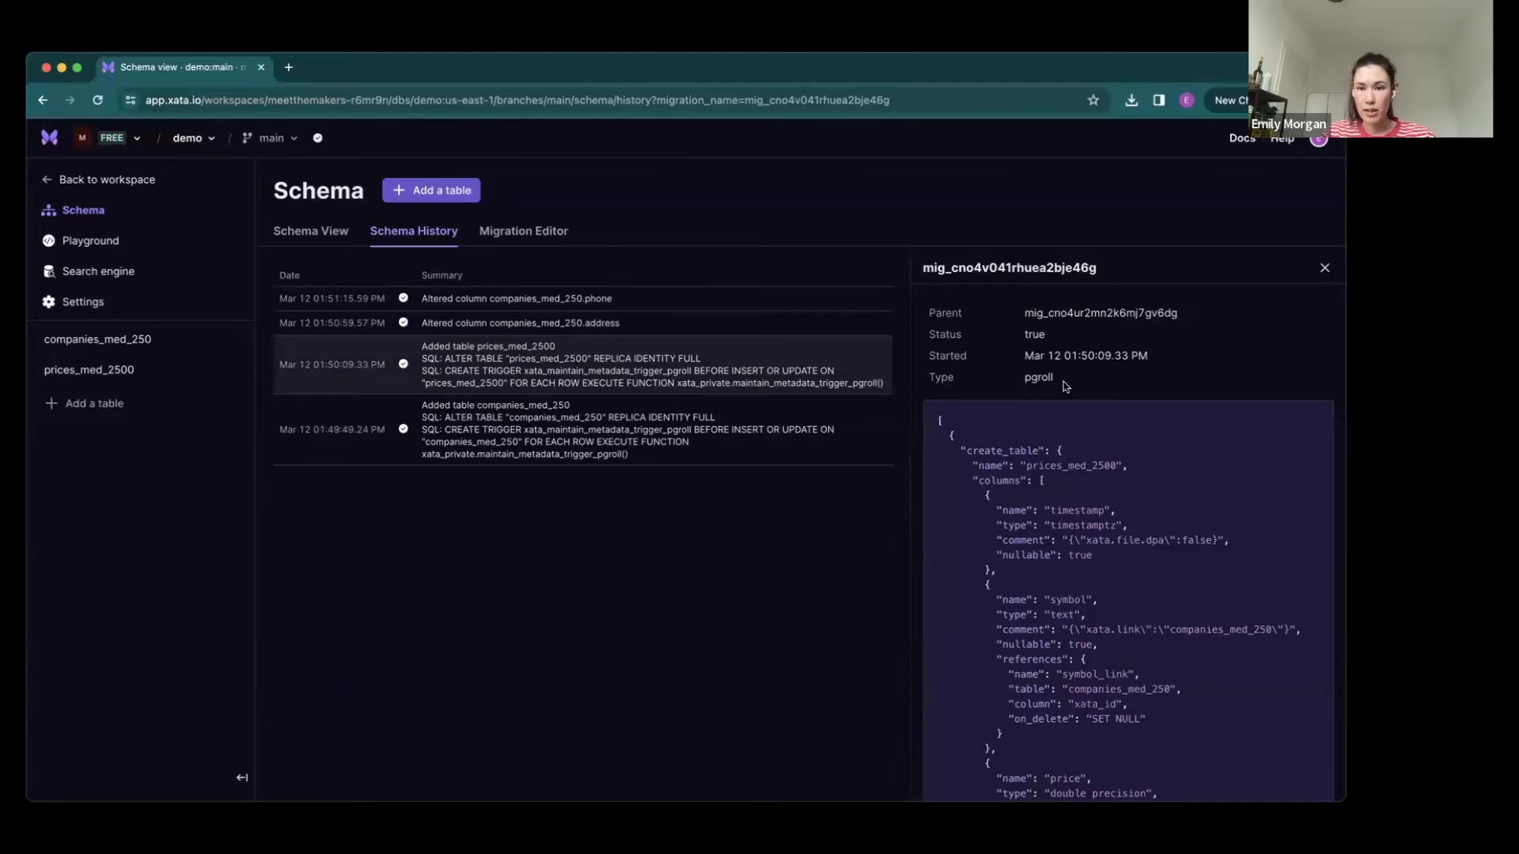
{"action": "double_click", "coordinate": [1022, 378]}
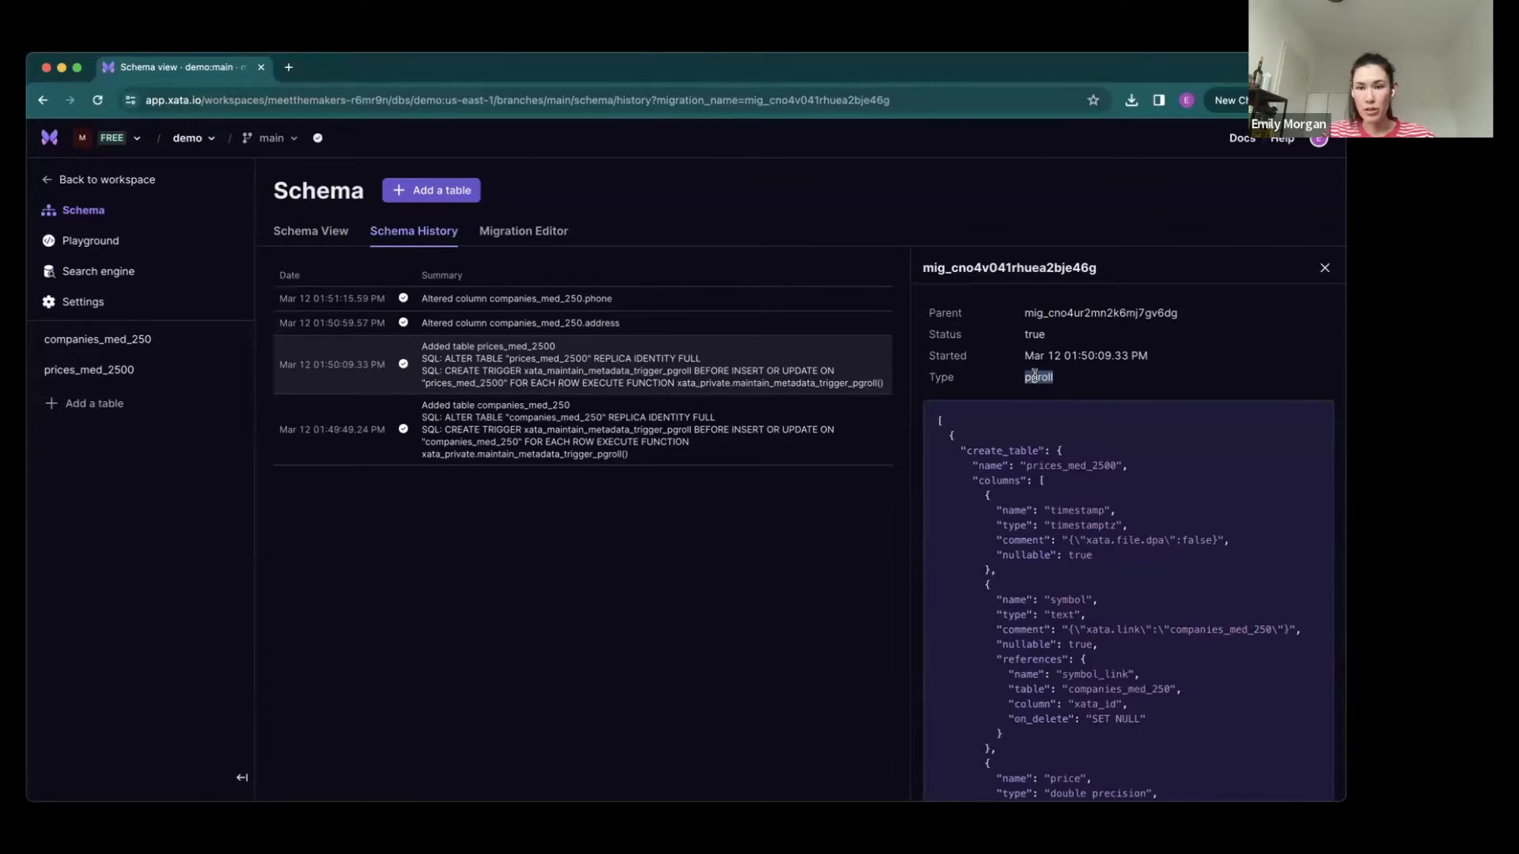
{"action": "left_click", "coordinate": [1050, 377]}
{"action": "double_click", "coordinate": [1050, 377]}
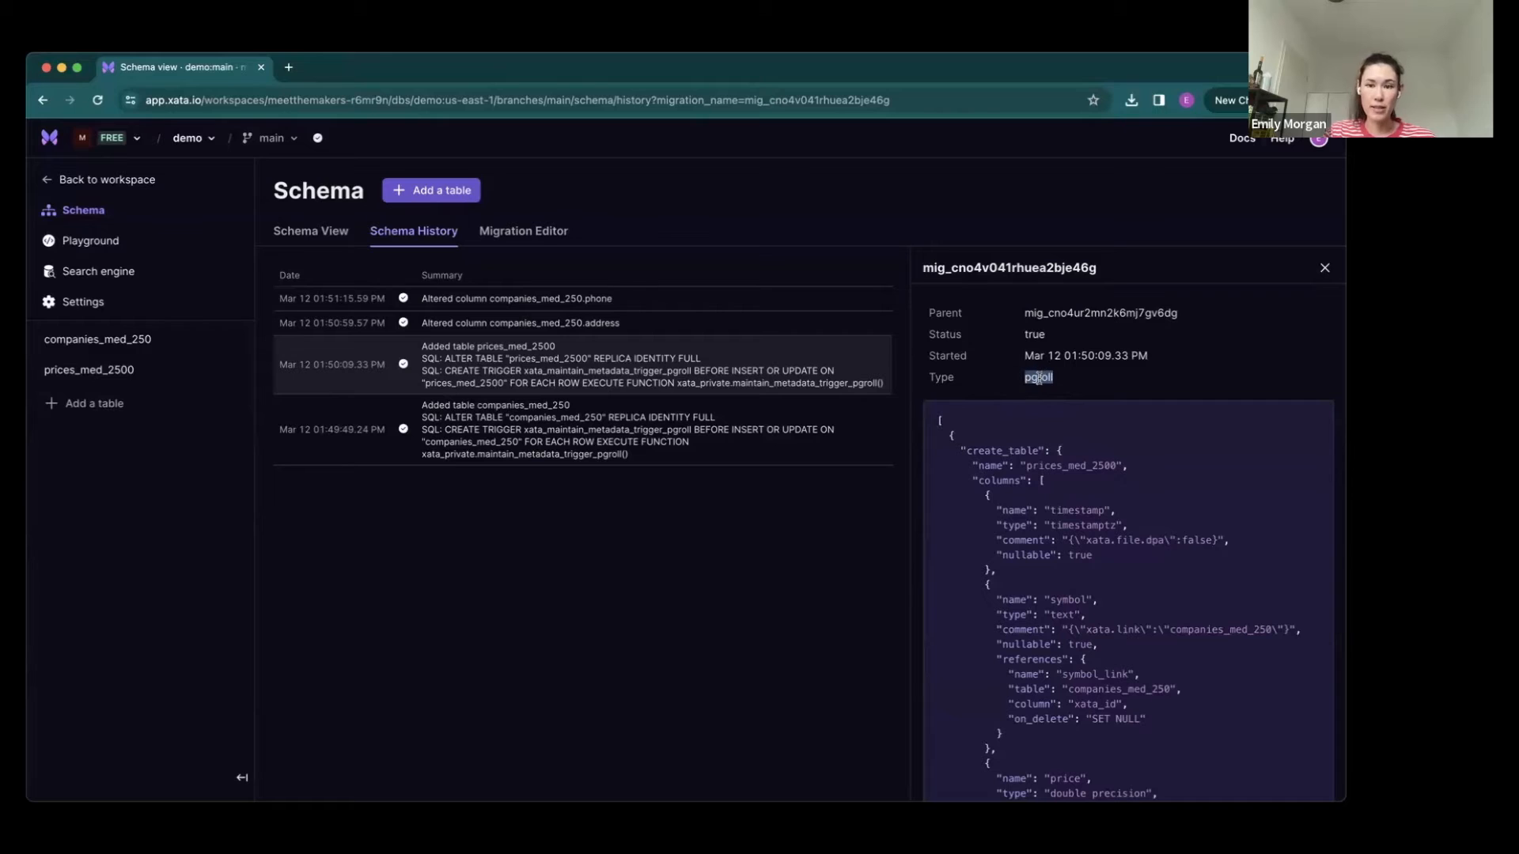
{"action": "scroll", "coordinate": [1101, 391], "scroll_direction": "down", "scroll_amount": 5}
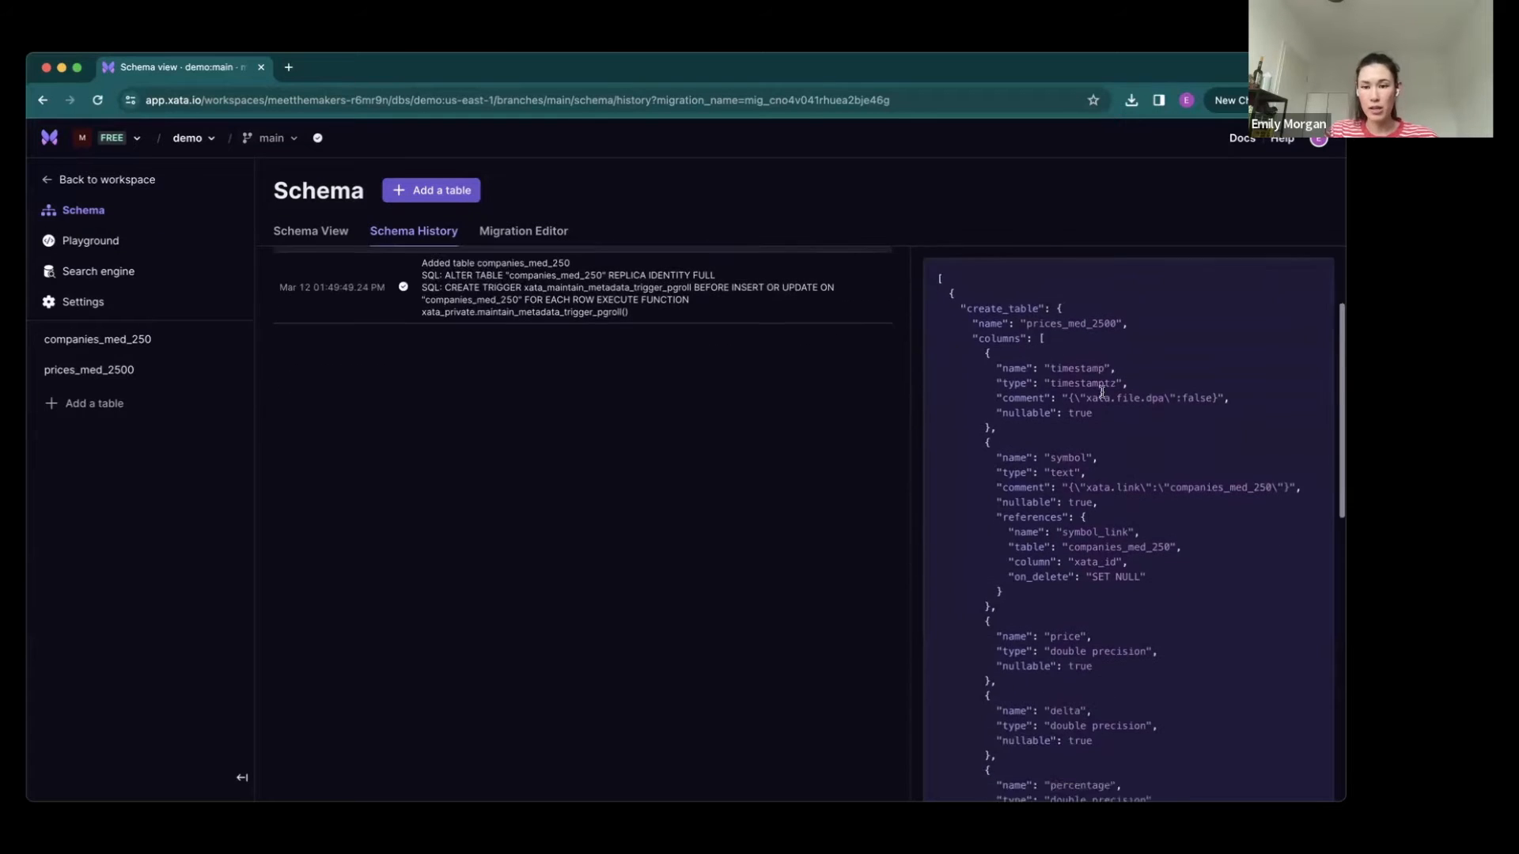
{"action": "scroll", "coordinate": [1101, 391], "scroll_direction": "down", "scroll_amount": 3}
{"action": "scroll", "coordinate": [1101, 391], "scroll_direction": "up", "scroll_amount": 8}
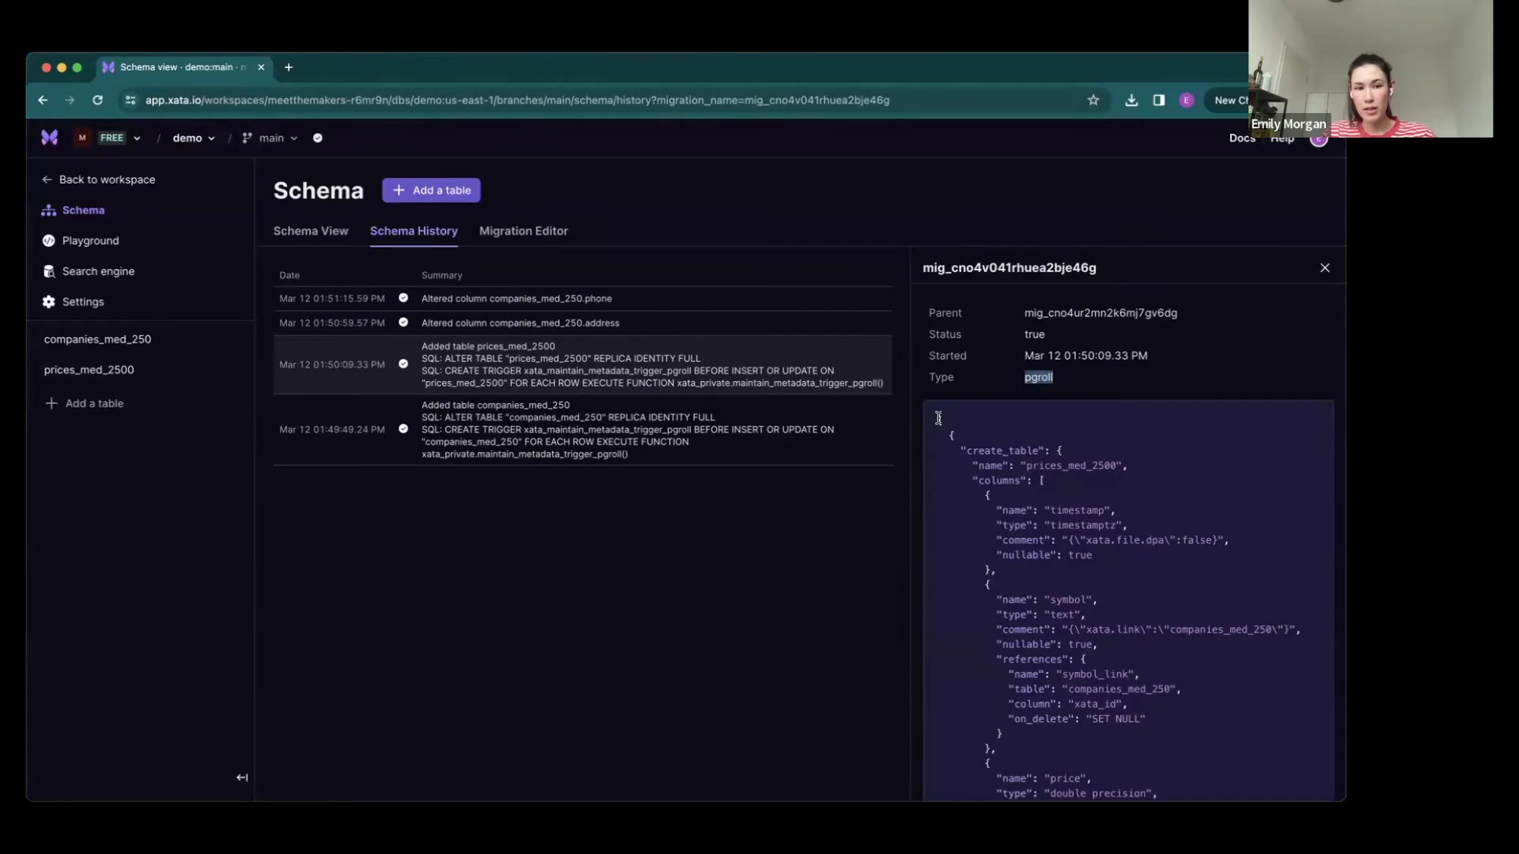
{"action": "scroll", "coordinate": [938, 418], "scroll_direction": "down", "scroll_amount": 3}
{"action": "scroll", "coordinate": [909, 421], "scroll_direction": "up", "scroll_amount": 3}
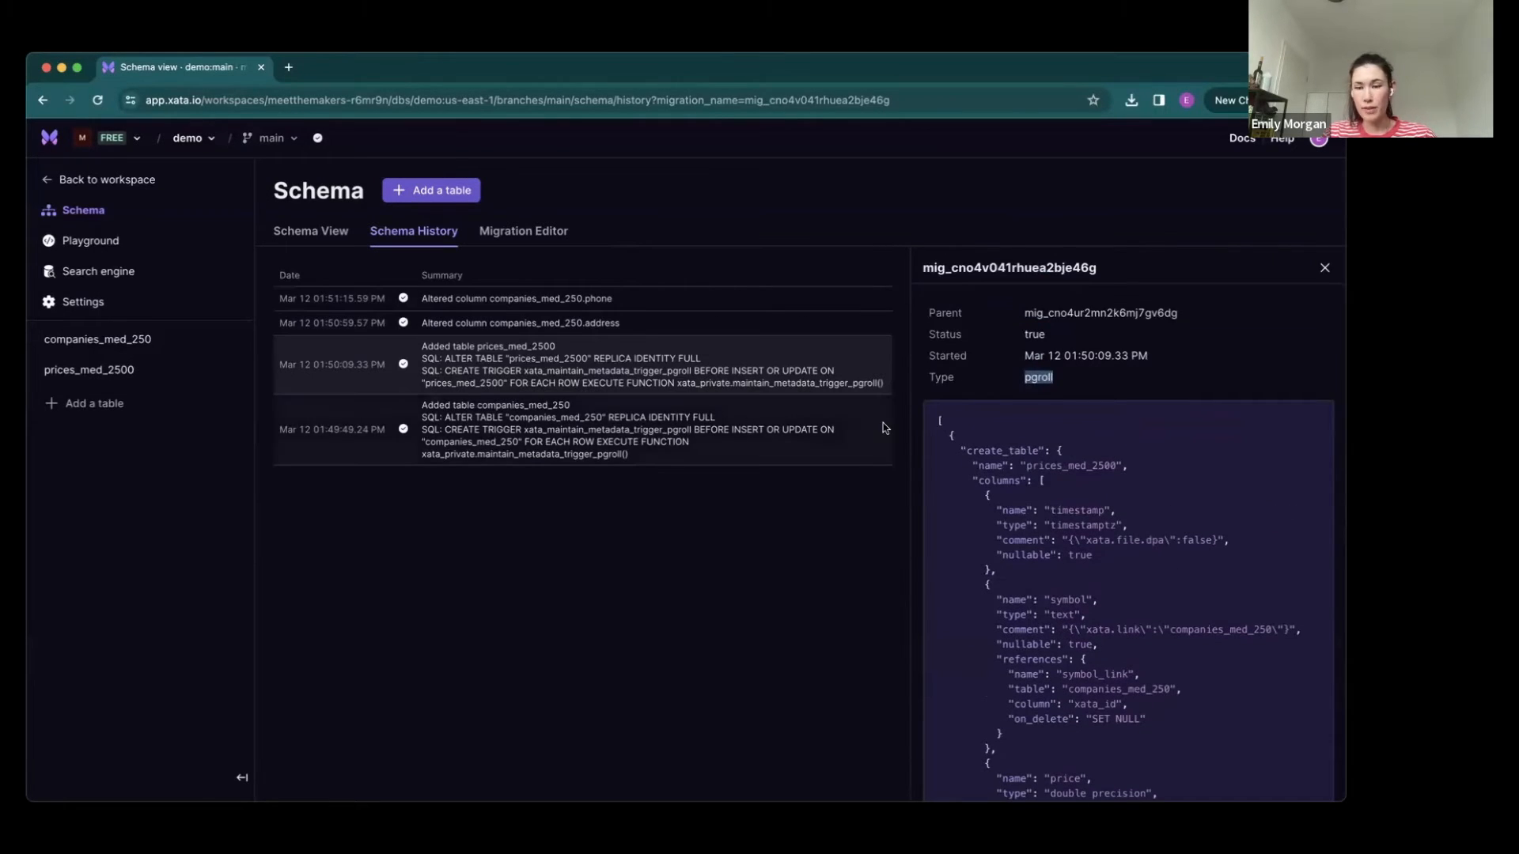
{"action": "left_click", "coordinate": [567, 360]}
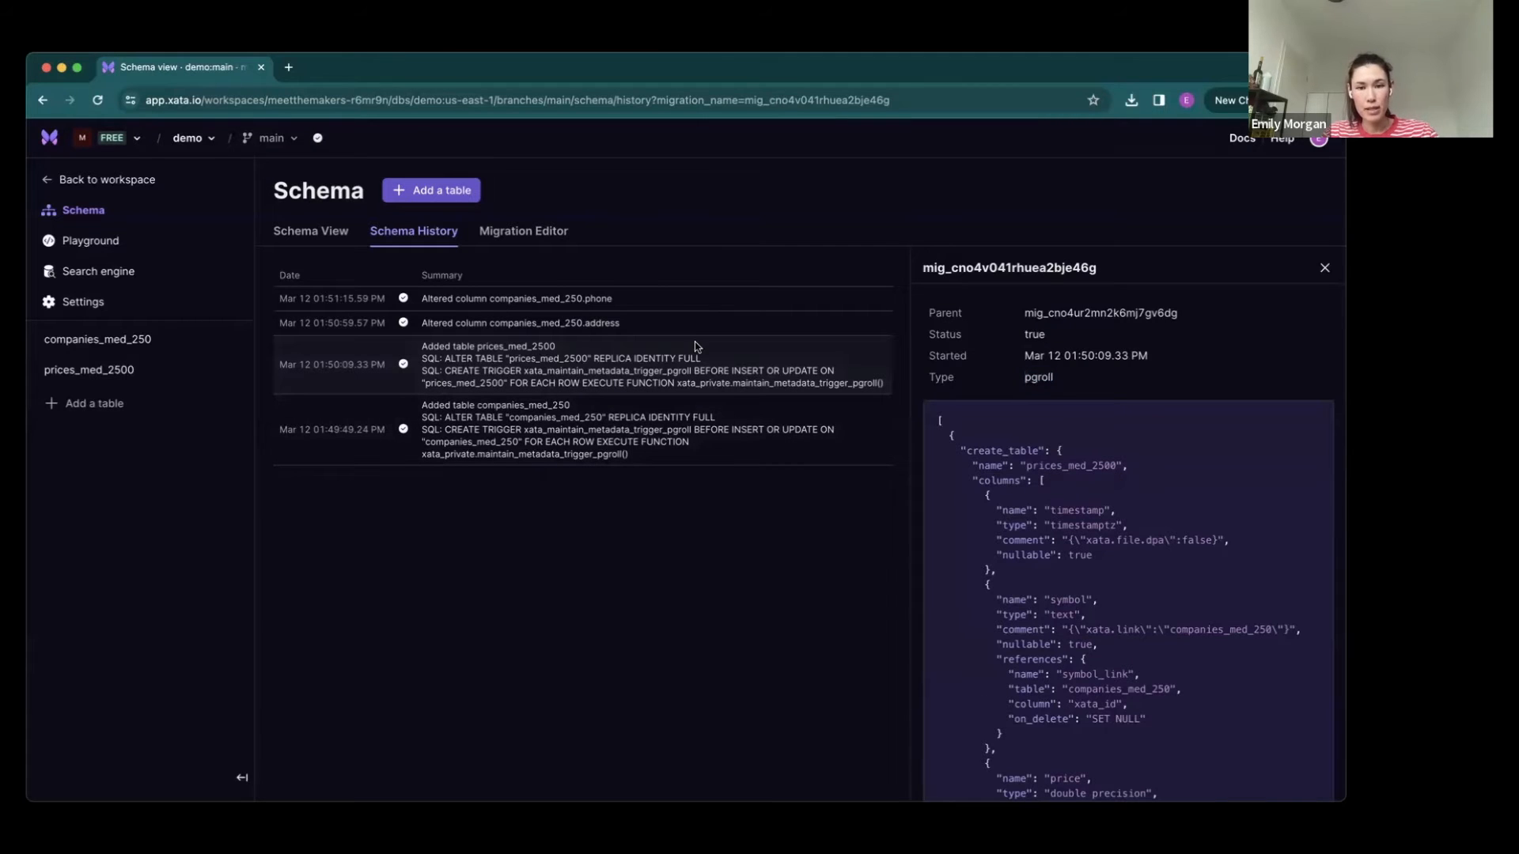
- Inspect the full web address of the prices_med_2500 migration and load it again
{"action": "left_click", "coordinate": [457, 98]}
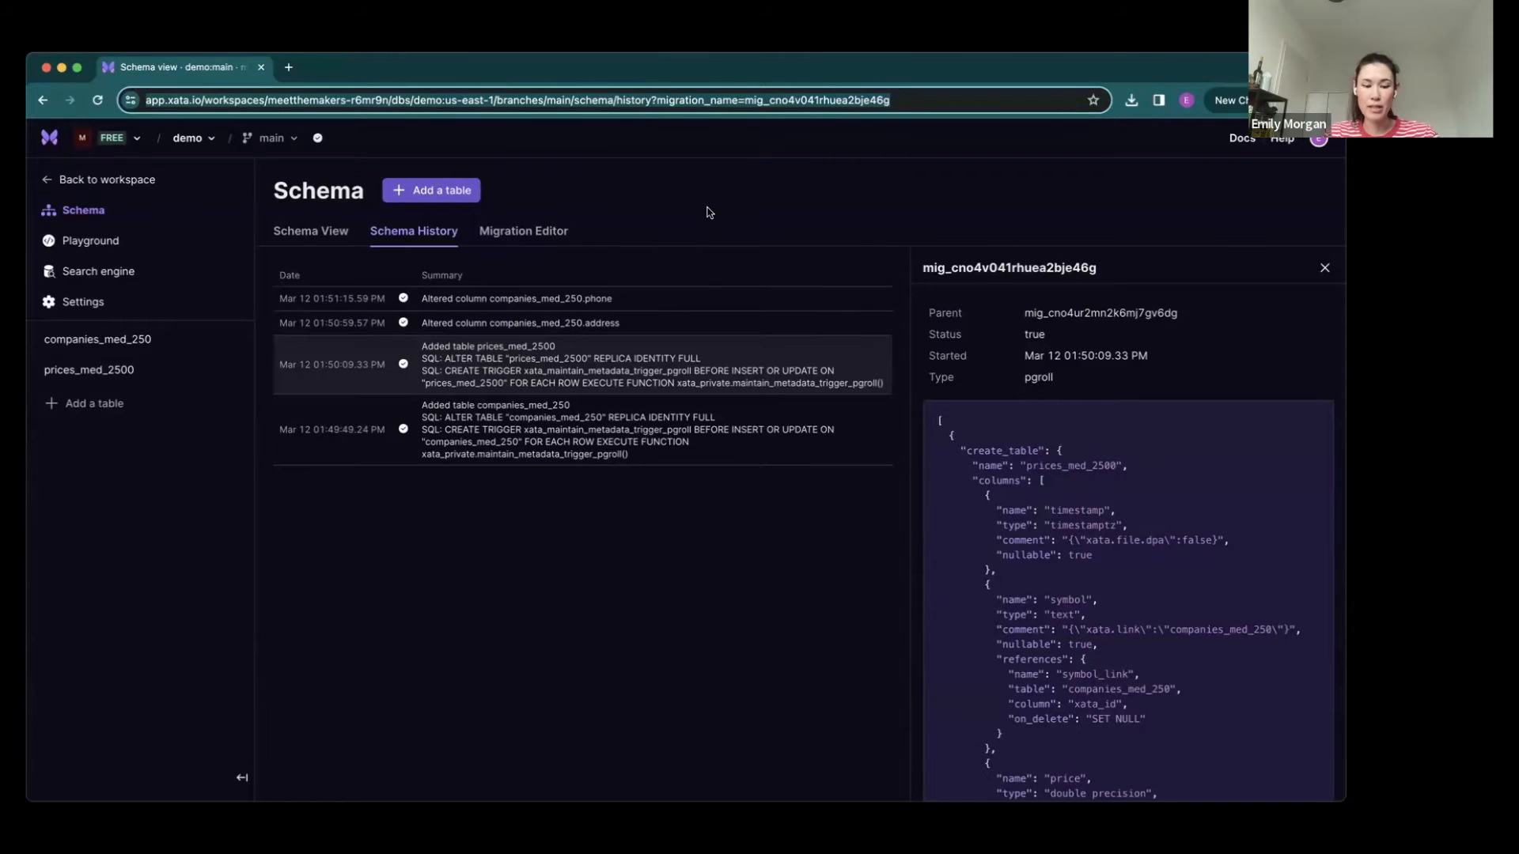
{"action": "left_click", "coordinate": [552, 103]}
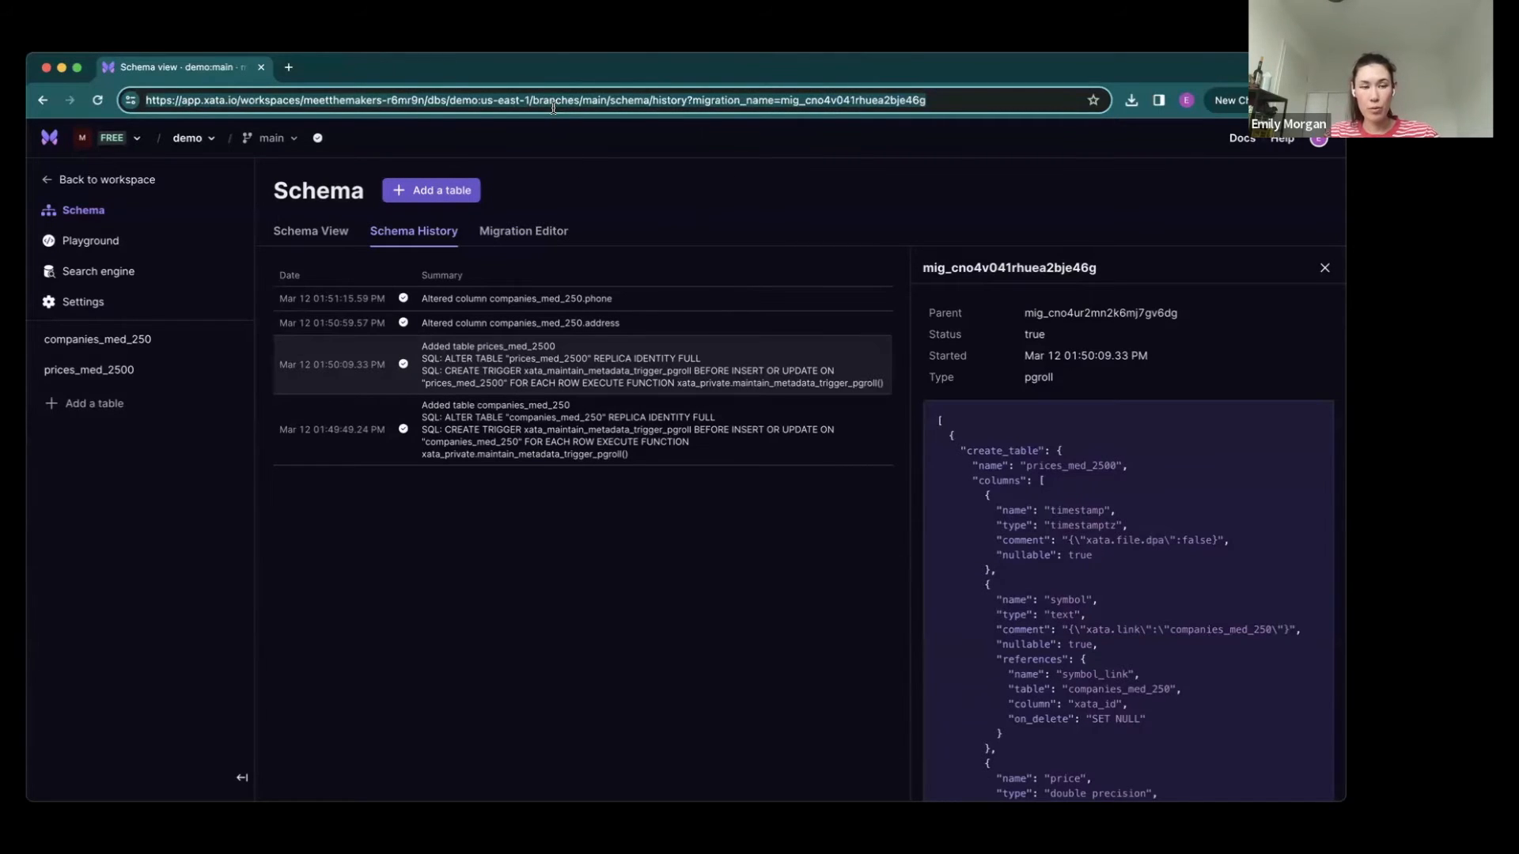
{"action": "key", "text": "Return"}
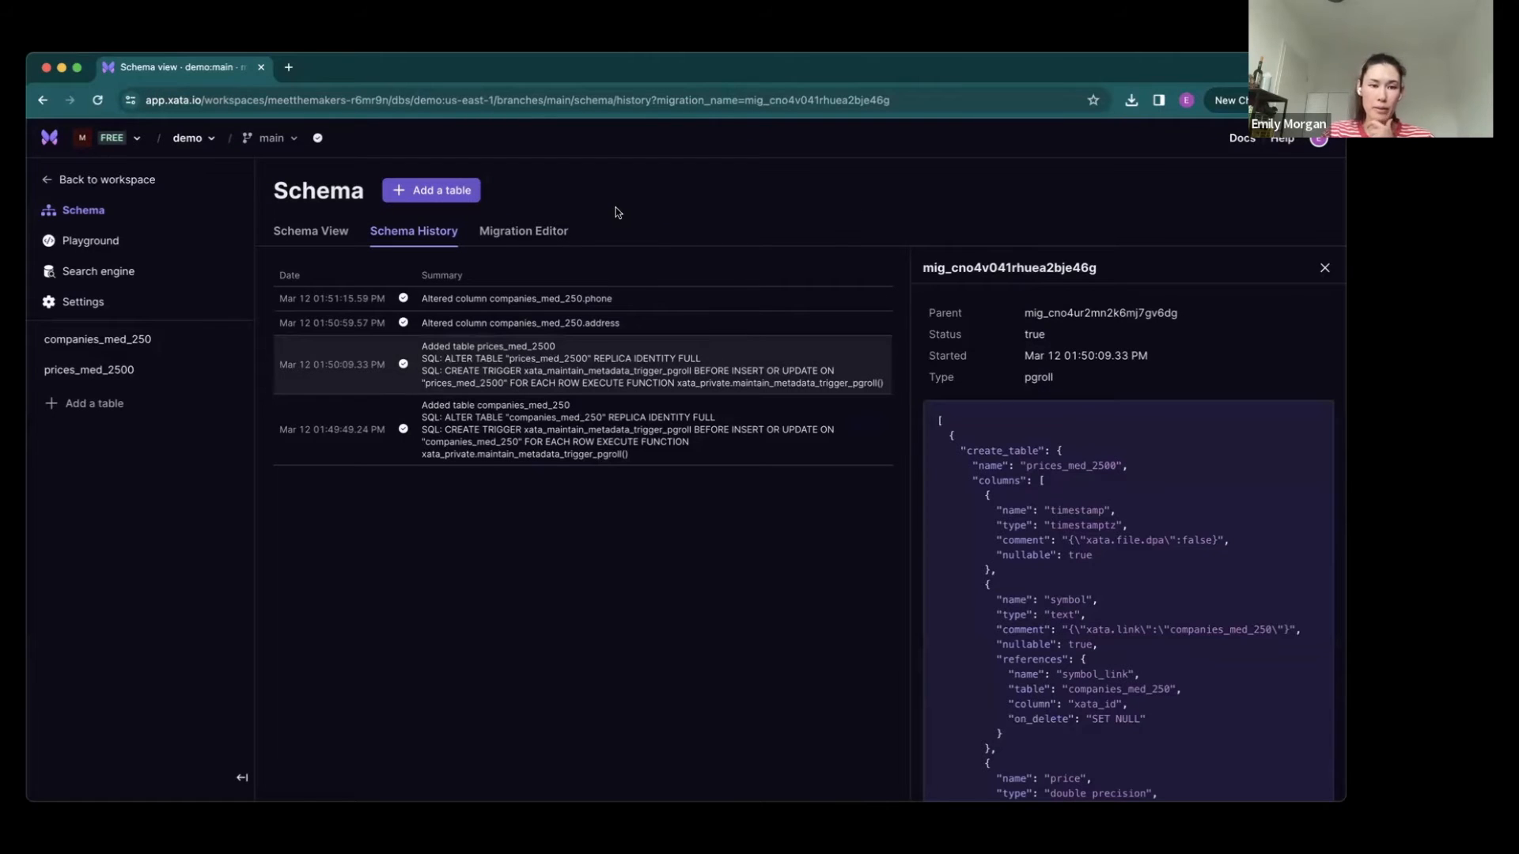
- In the migration editor, replace the empty array with the copied add_column migration for prices_med_2500, with type int and default 10
{"action": "left_click", "coordinate": [504, 243]}
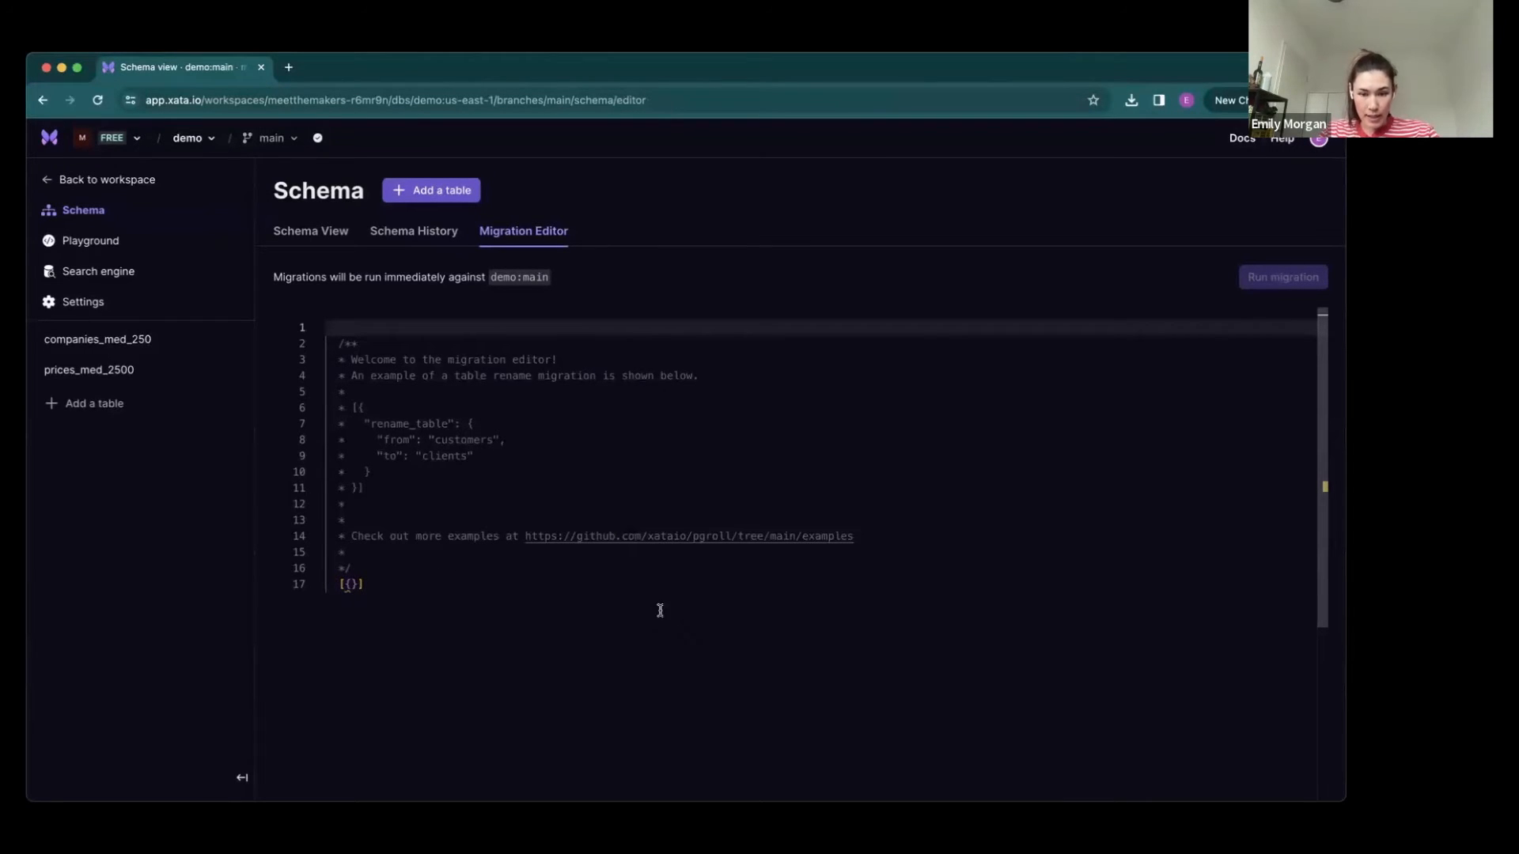
{"action": "key", "text": "super+Tab"}
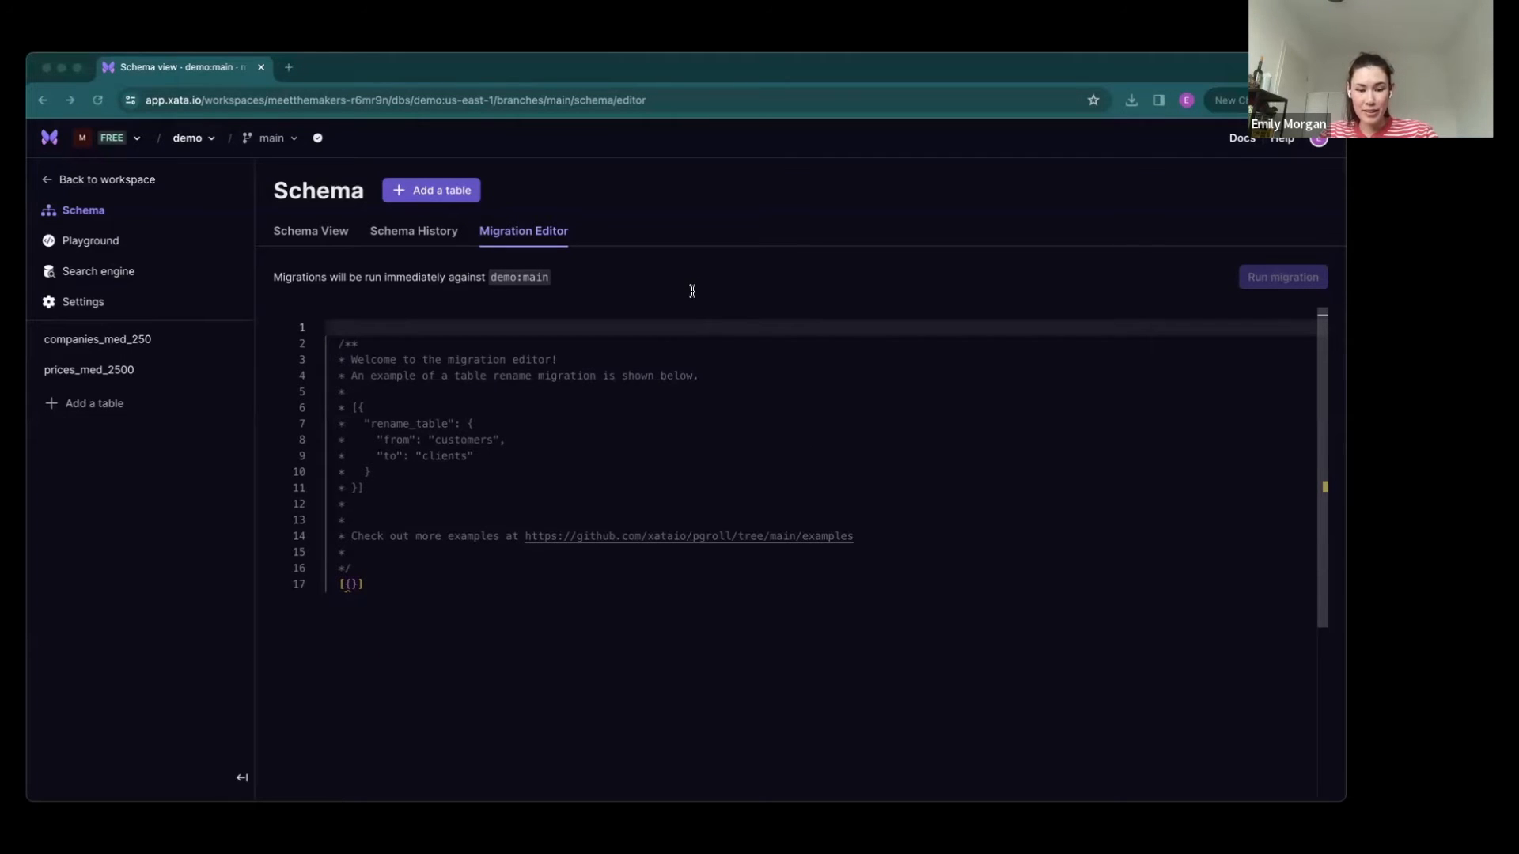
{"action": "left_click_drag", "start_coordinate": [444, 596], "coordinate": [293, 584]}
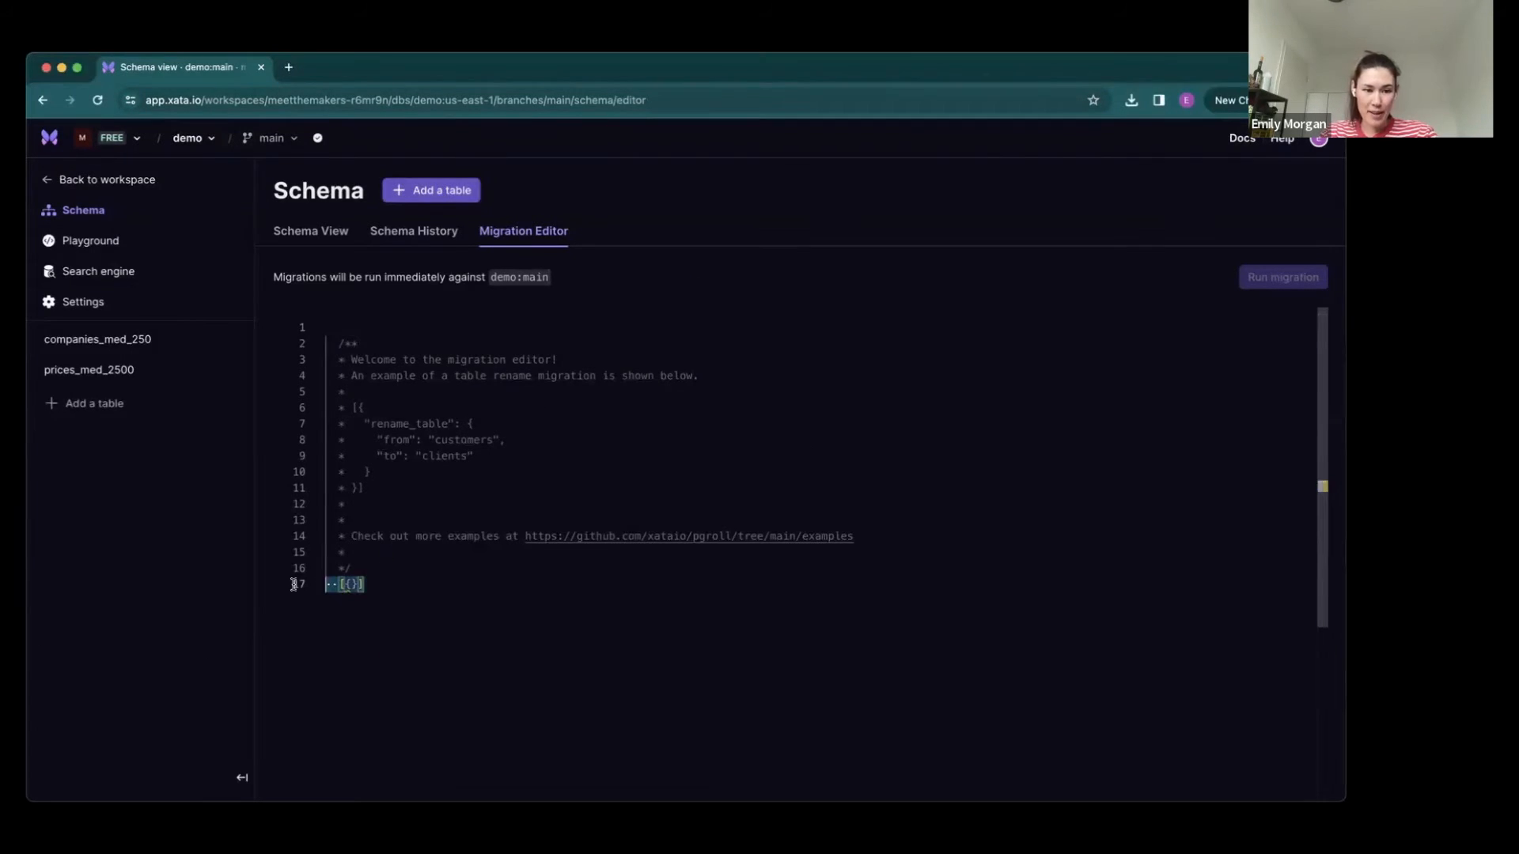
{"action": "key", "text": "BackSpace"}
{"action": "type", "text": "[     {         \"add_column\": {             \"column\": {                 \"name\": \"a_new_column\",                 \"type\": \"int\",                 \"default\": \"10\"             },             \"table\": \"prices_med_2500\"         }     } ]"}
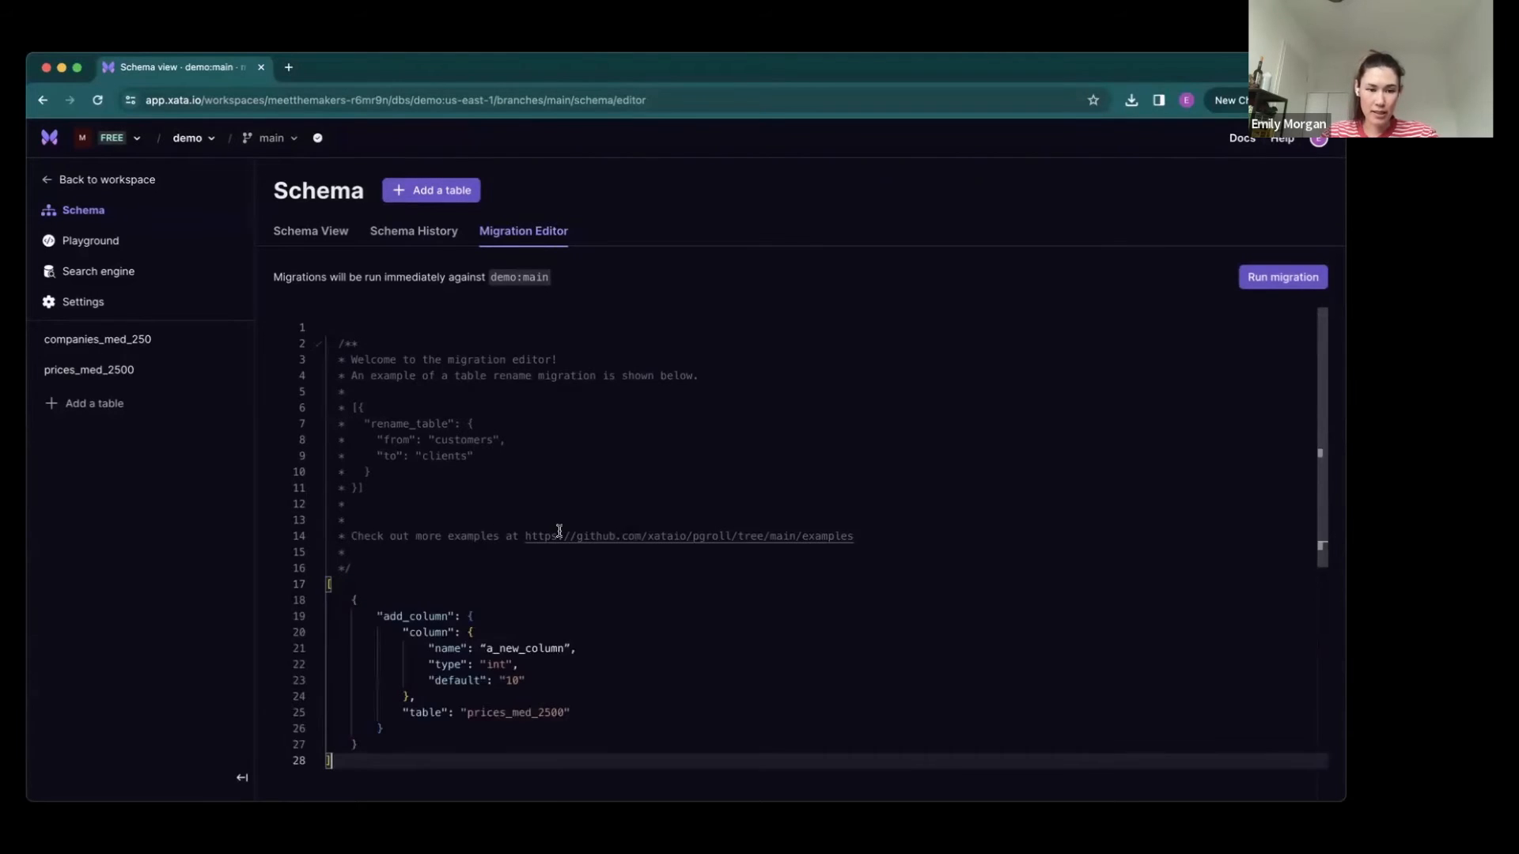
{"action": "left_click", "coordinate": [560, 532]}
{"action": "scroll", "coordinate": [559, 531], "scroll_direction": "down", "scroll_amount": 2}
{"action": "left_click", "coordinate": [337, 455]}
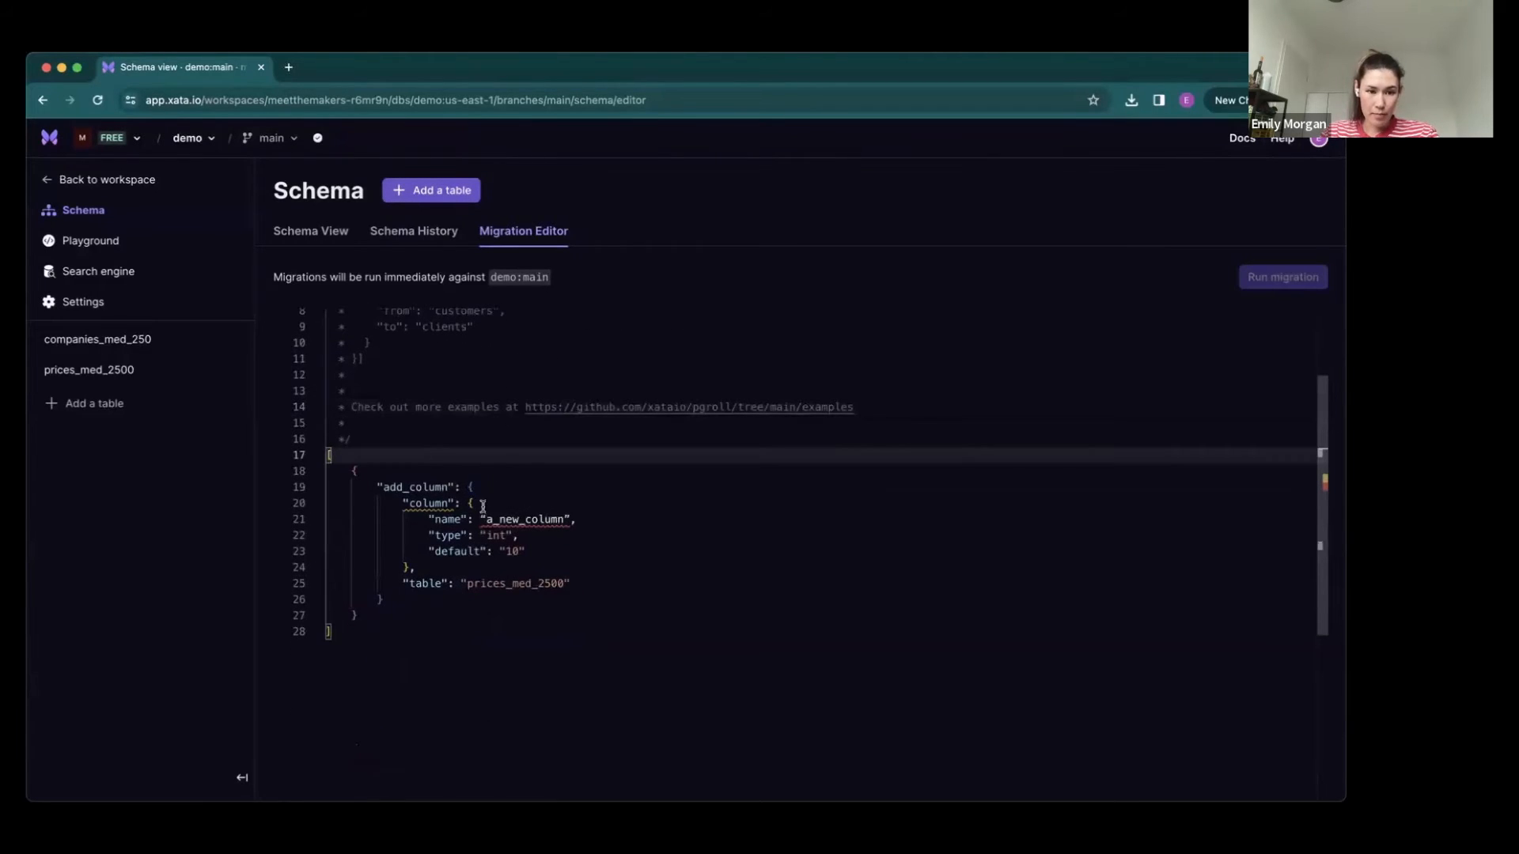
- Clear the column name value in the add_column migration, leaving empty quotes
{"action": "double_click", "coordinate": [516, 519]}
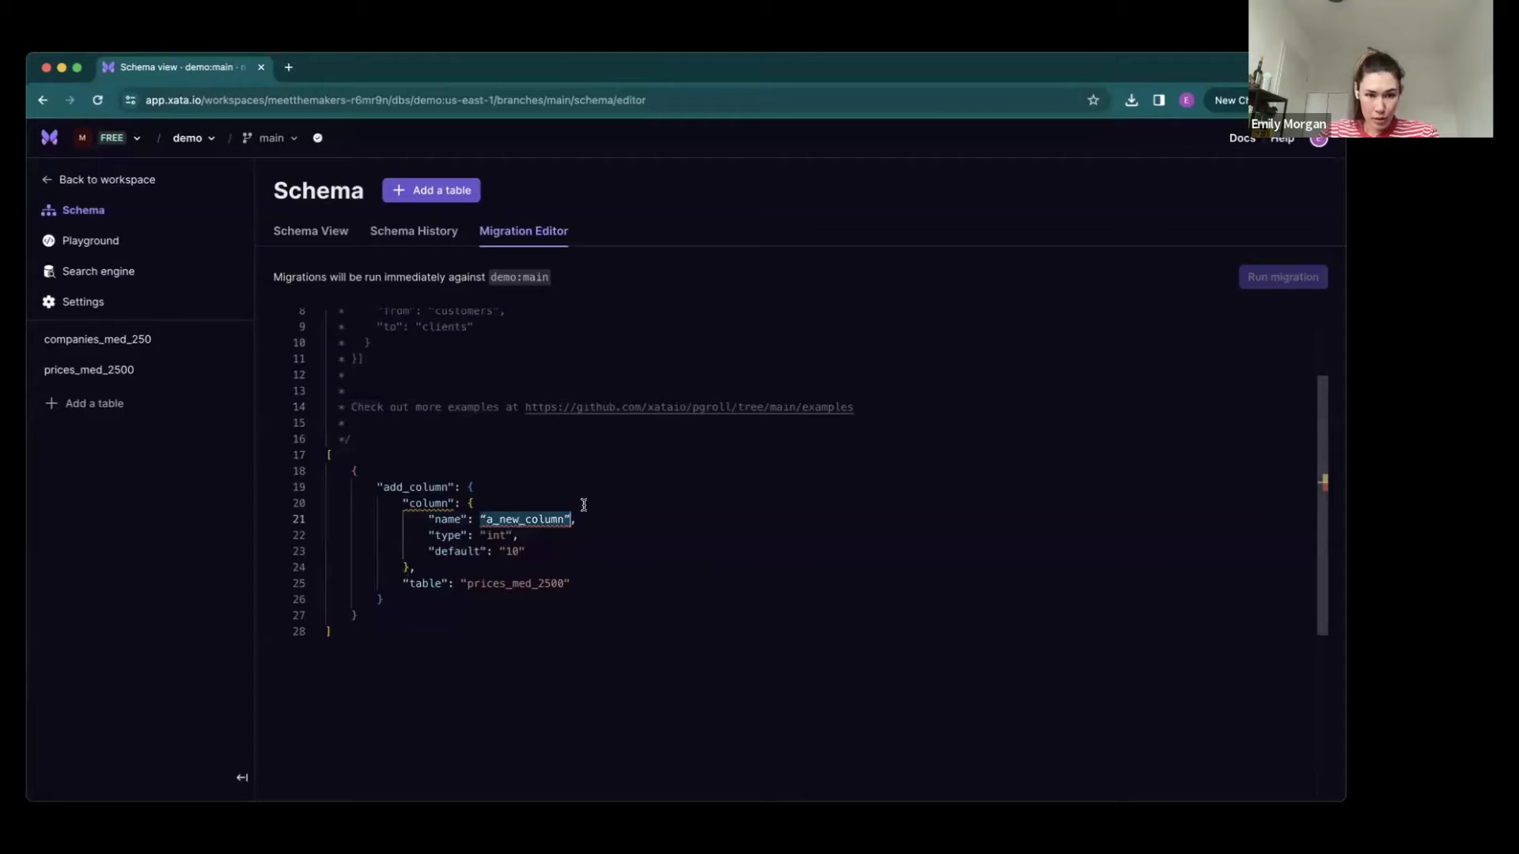
{"action": "key", "text": "BackSpace"}
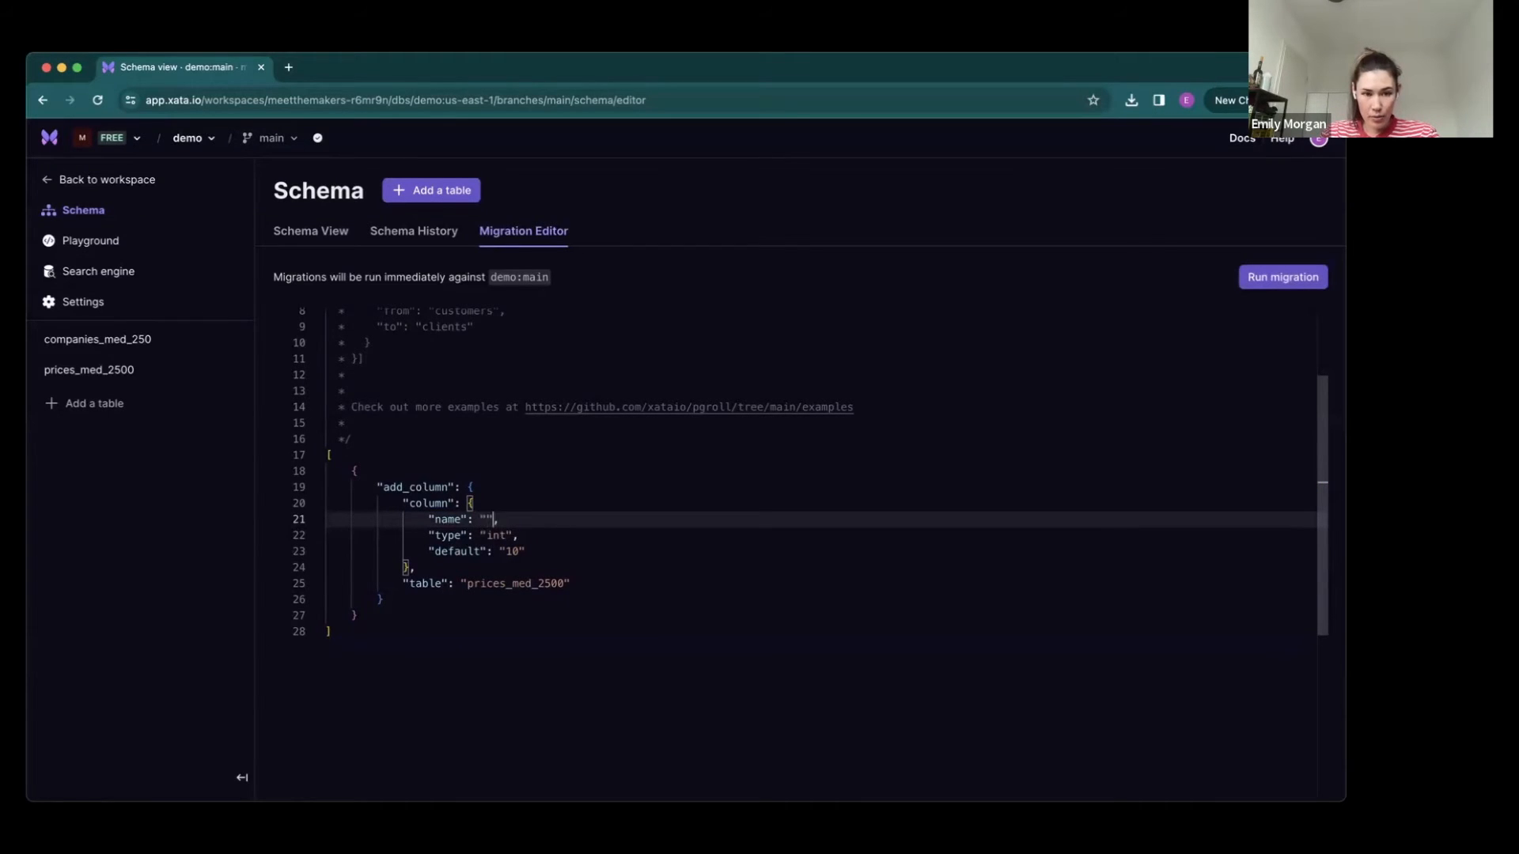
{"action": "key", "text": "Up"}
{"action": "key", "text": "Up"}
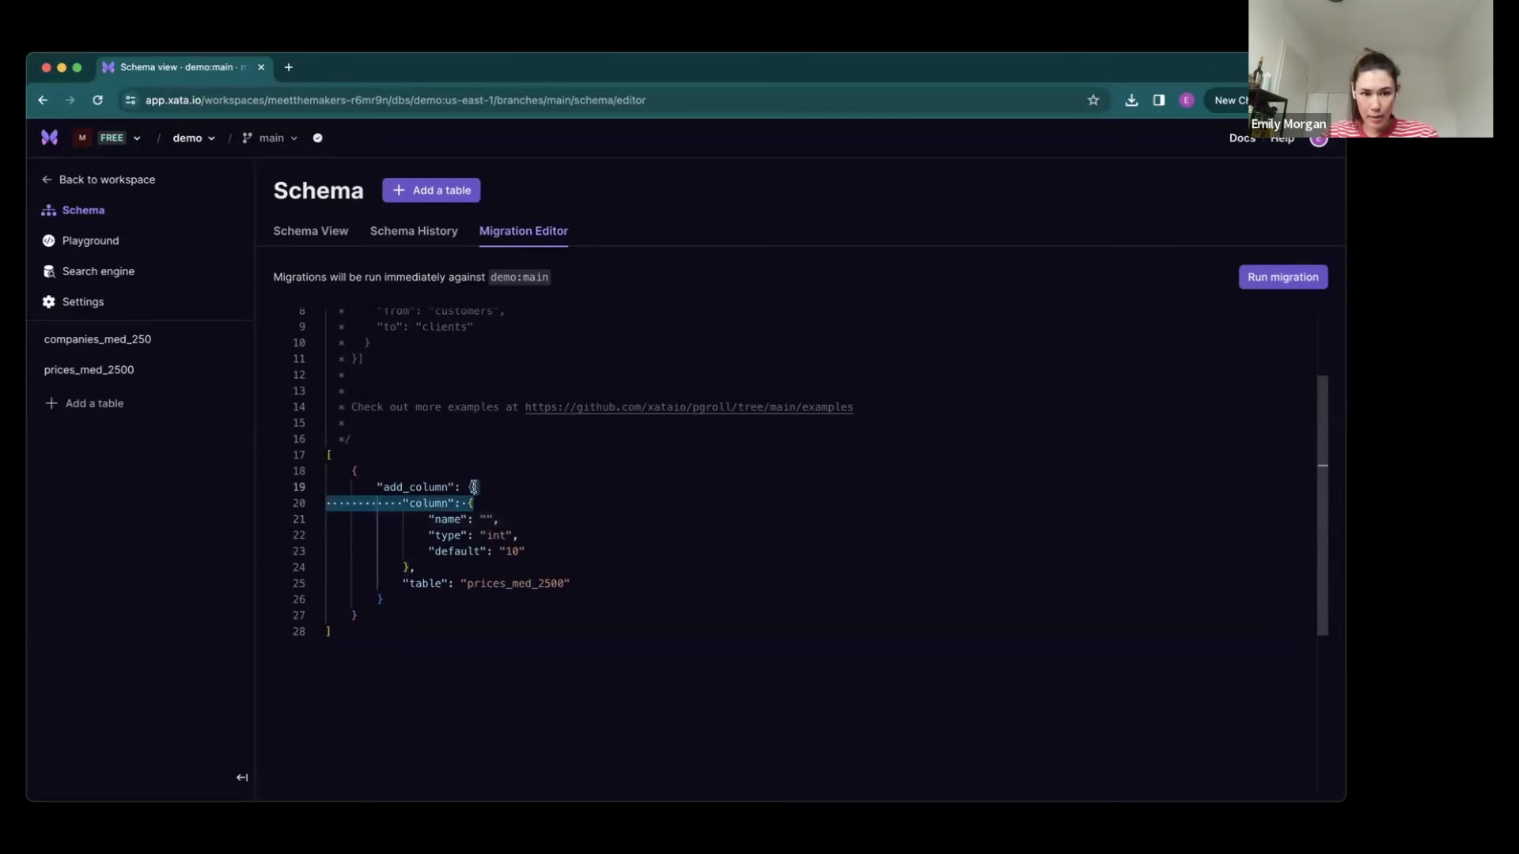
- Try out a temporary empty object before the add_column operation to browse the suggested migration operations
{"action": "left_click", "coordinate": [362, 469]}
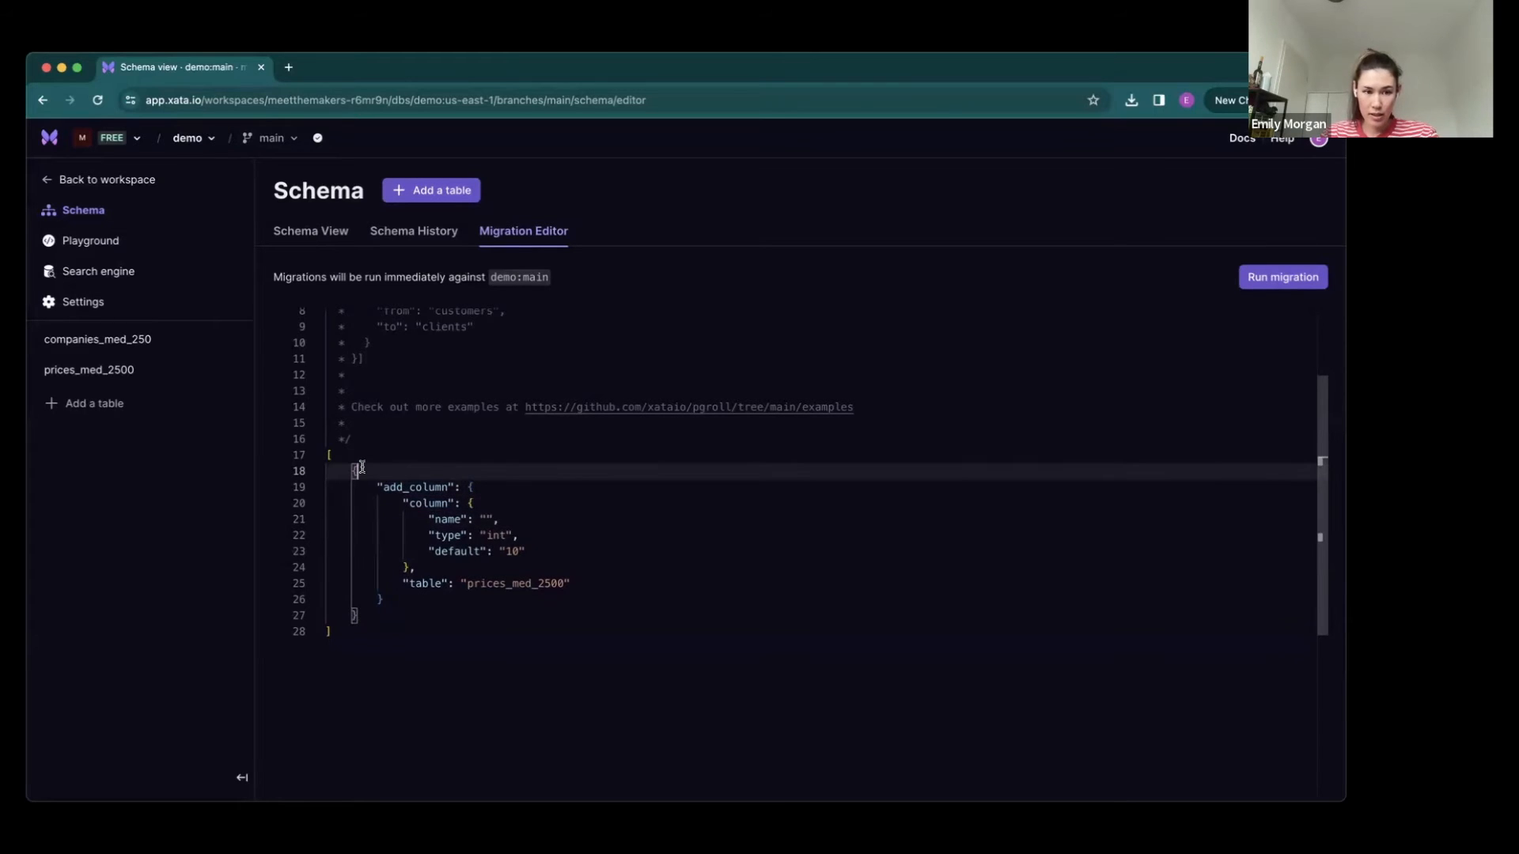
{"action": "key", "text": "ctrl+space"}
{"action": "left_click", "coordinate": [356, 454]}
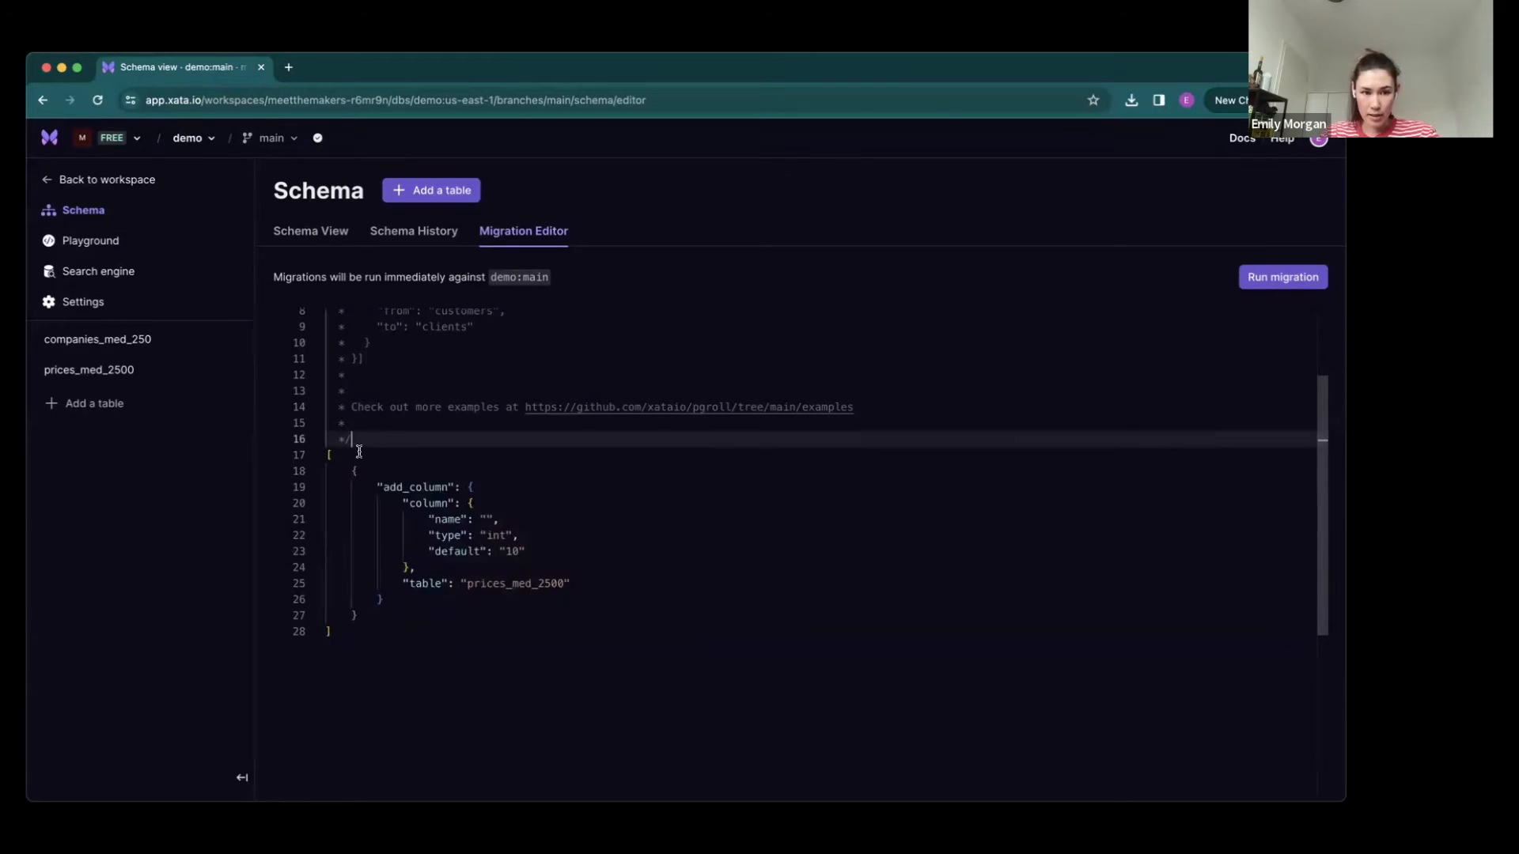
{"action": "type", "text": "{},"}
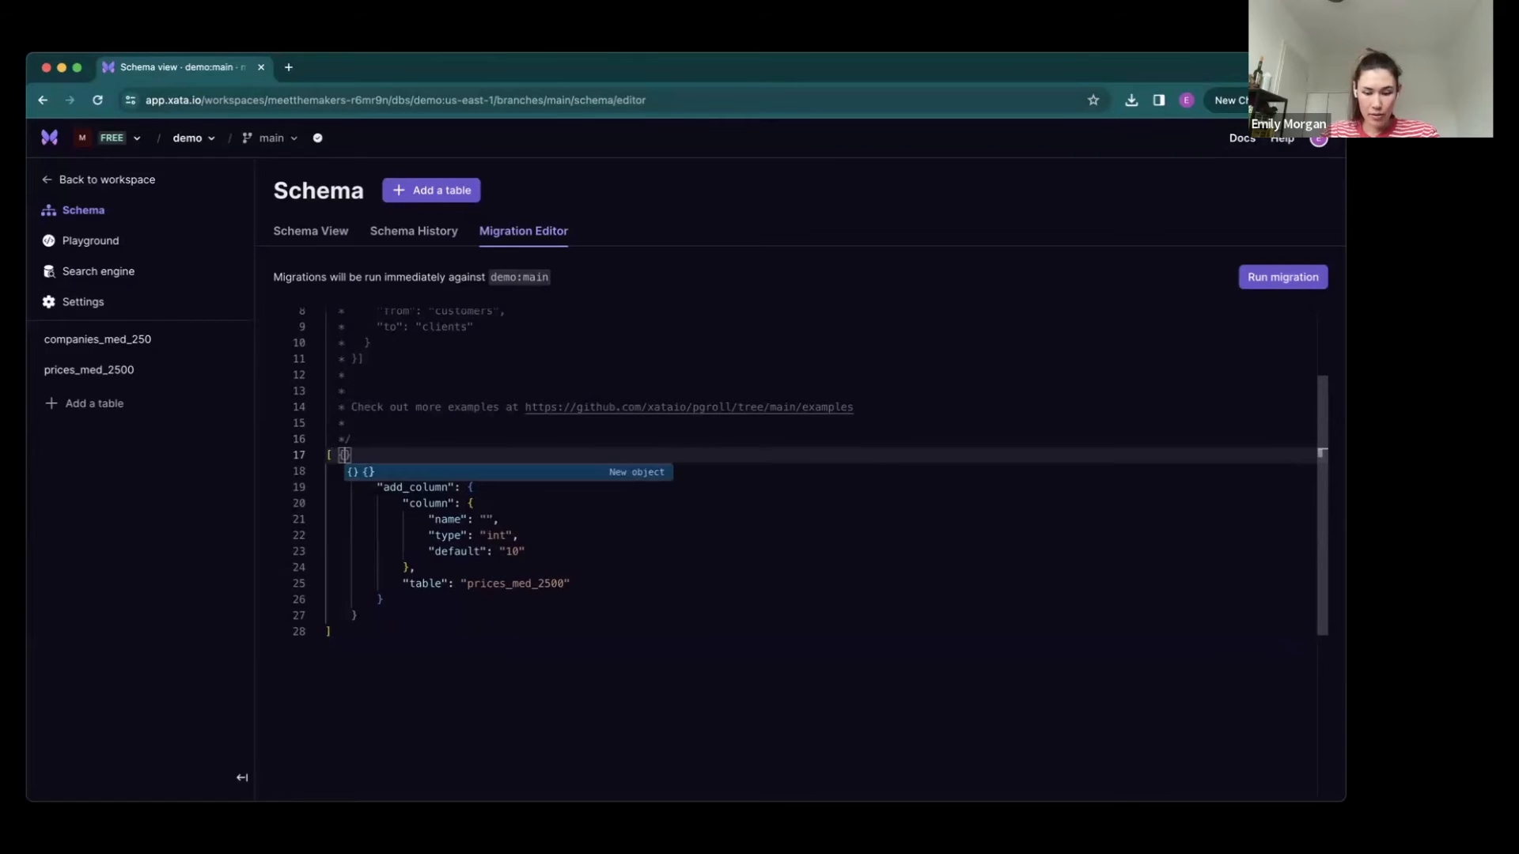
{"action": "key", "text": "Left"}
{"action": "key", "text": "Left"}
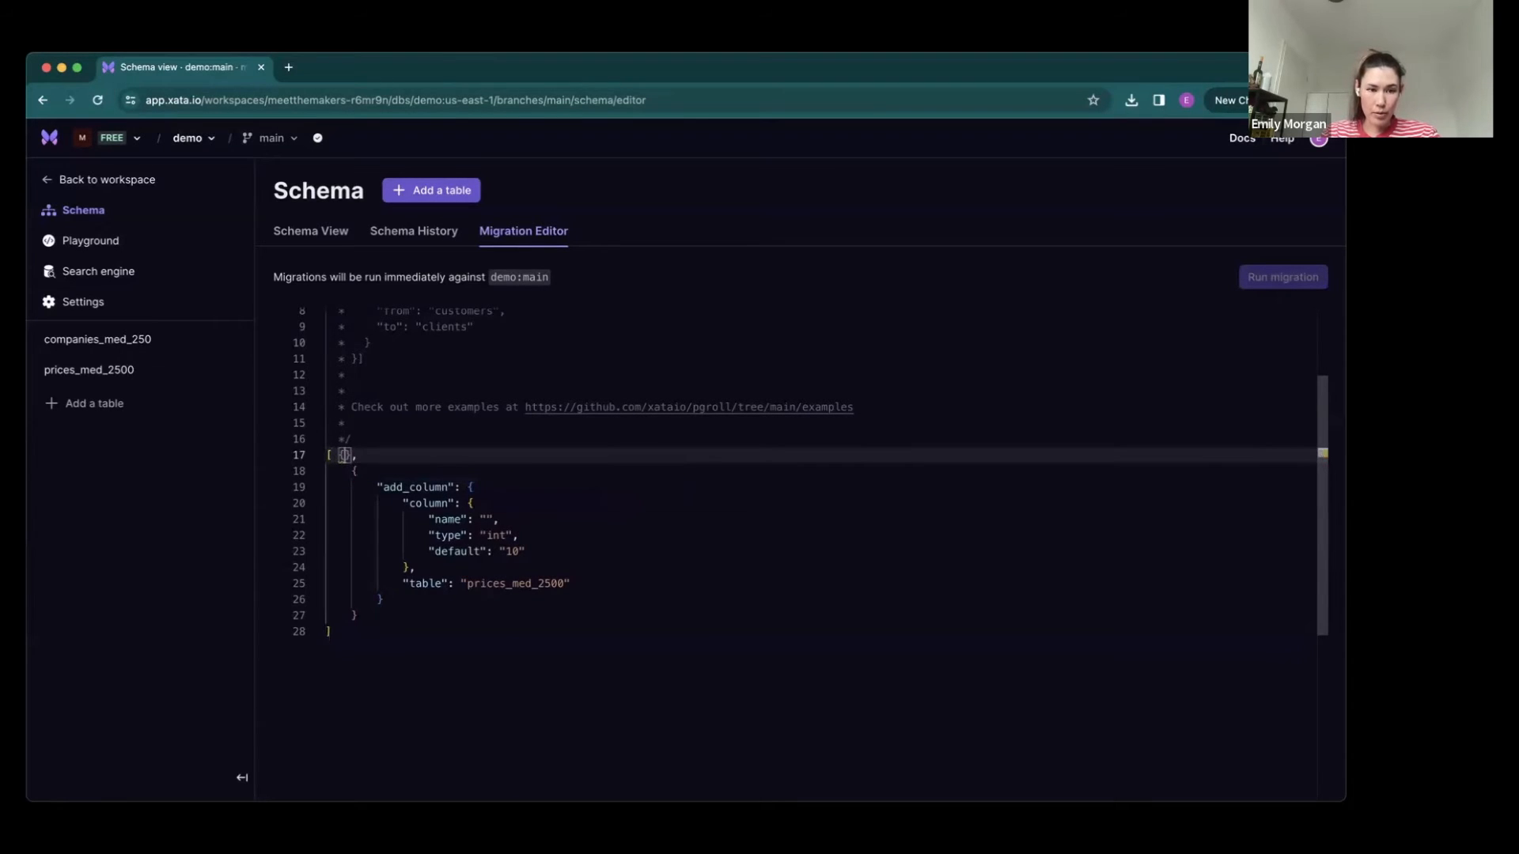
{"action": "key", "text": "Down"}
{"action": "key", "text": "Down"}
{"action": "key", "text": "Down"}
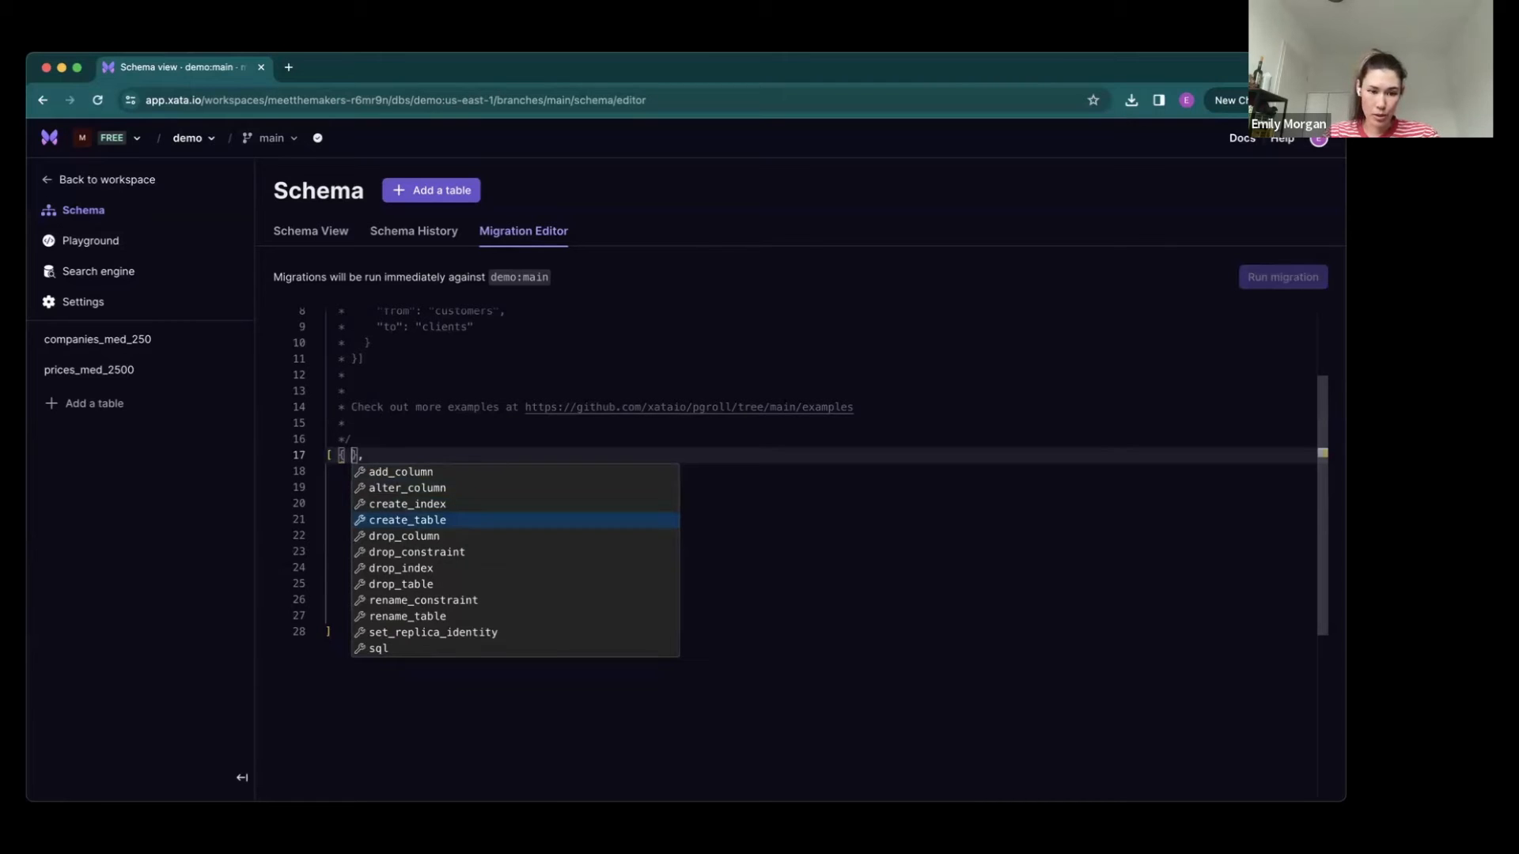
{"action": "left_click_drag", "start_coordinate": [367, 455], "coordinate": [331, 454]}
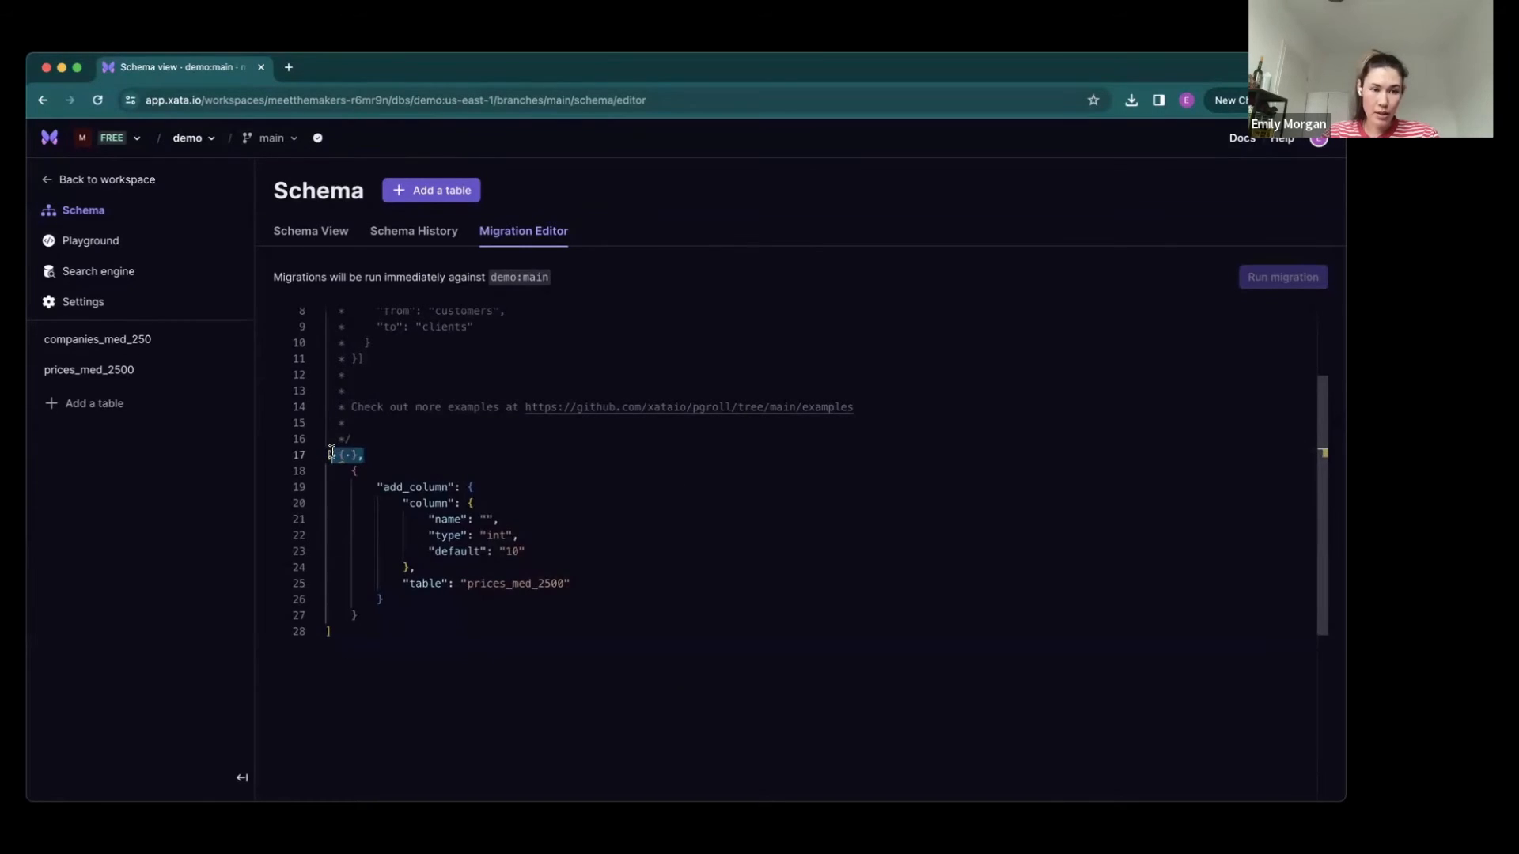
{"action": "key", "text": "BackSpace"}
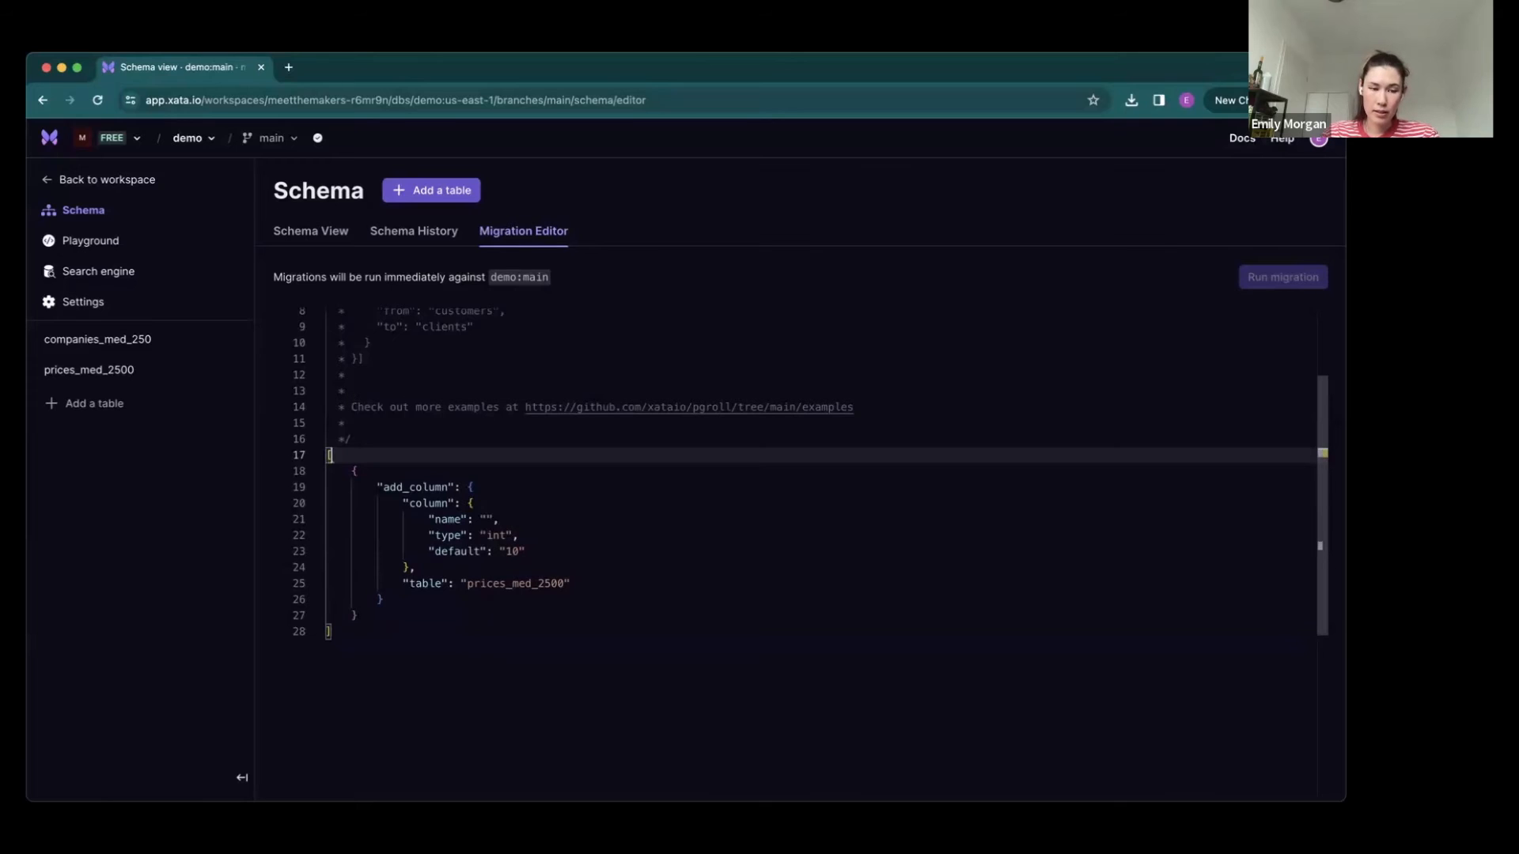
- Set the column name in the add_column migration to new_column
{"action": "left_click", "coordinate": [507, 506]}
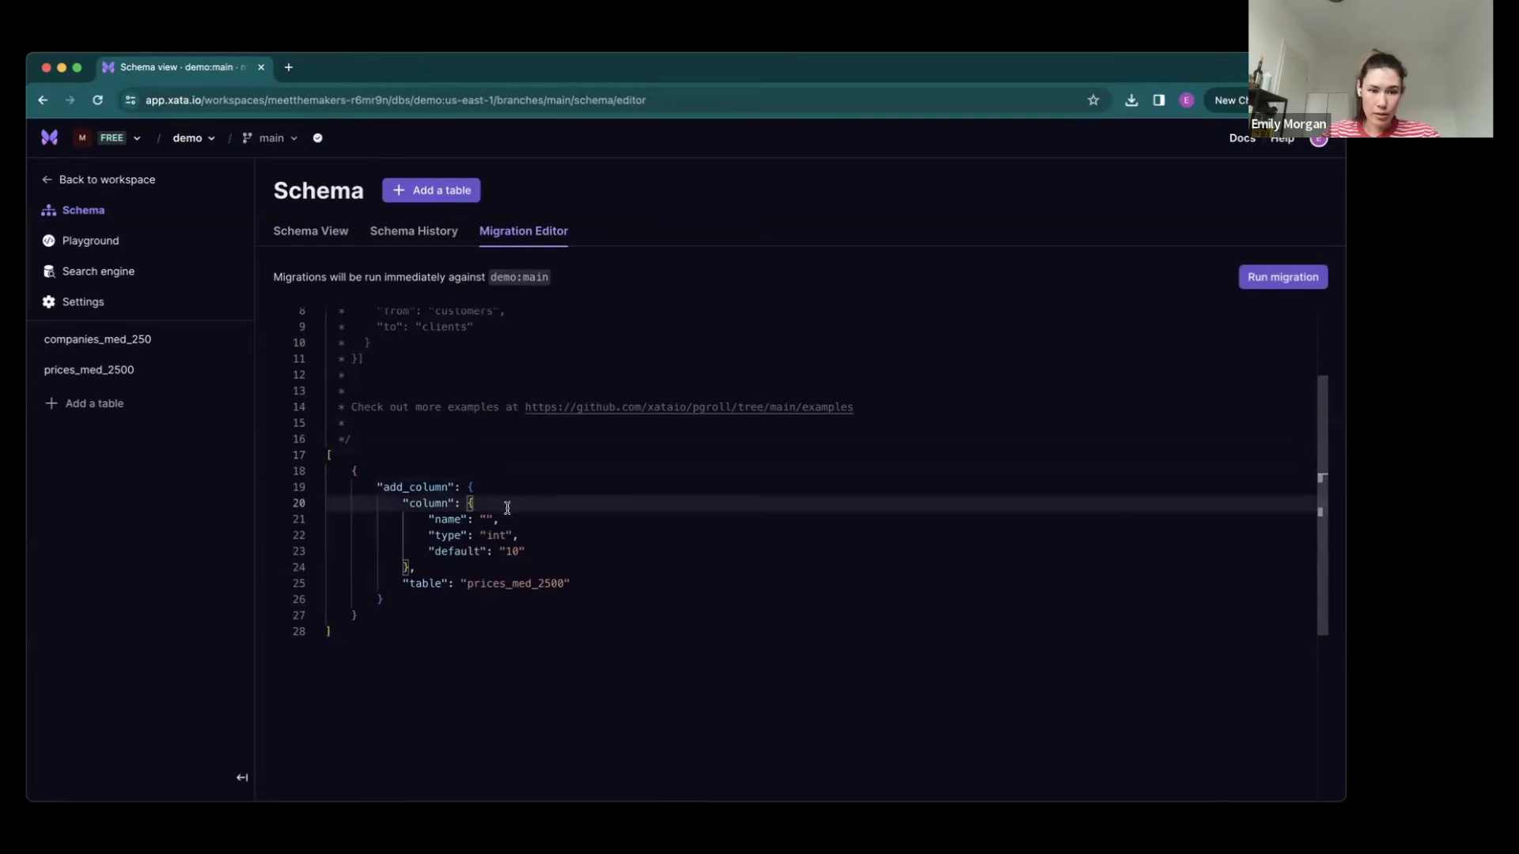
{"action": "left_click", "coordinate": [497, 518]}
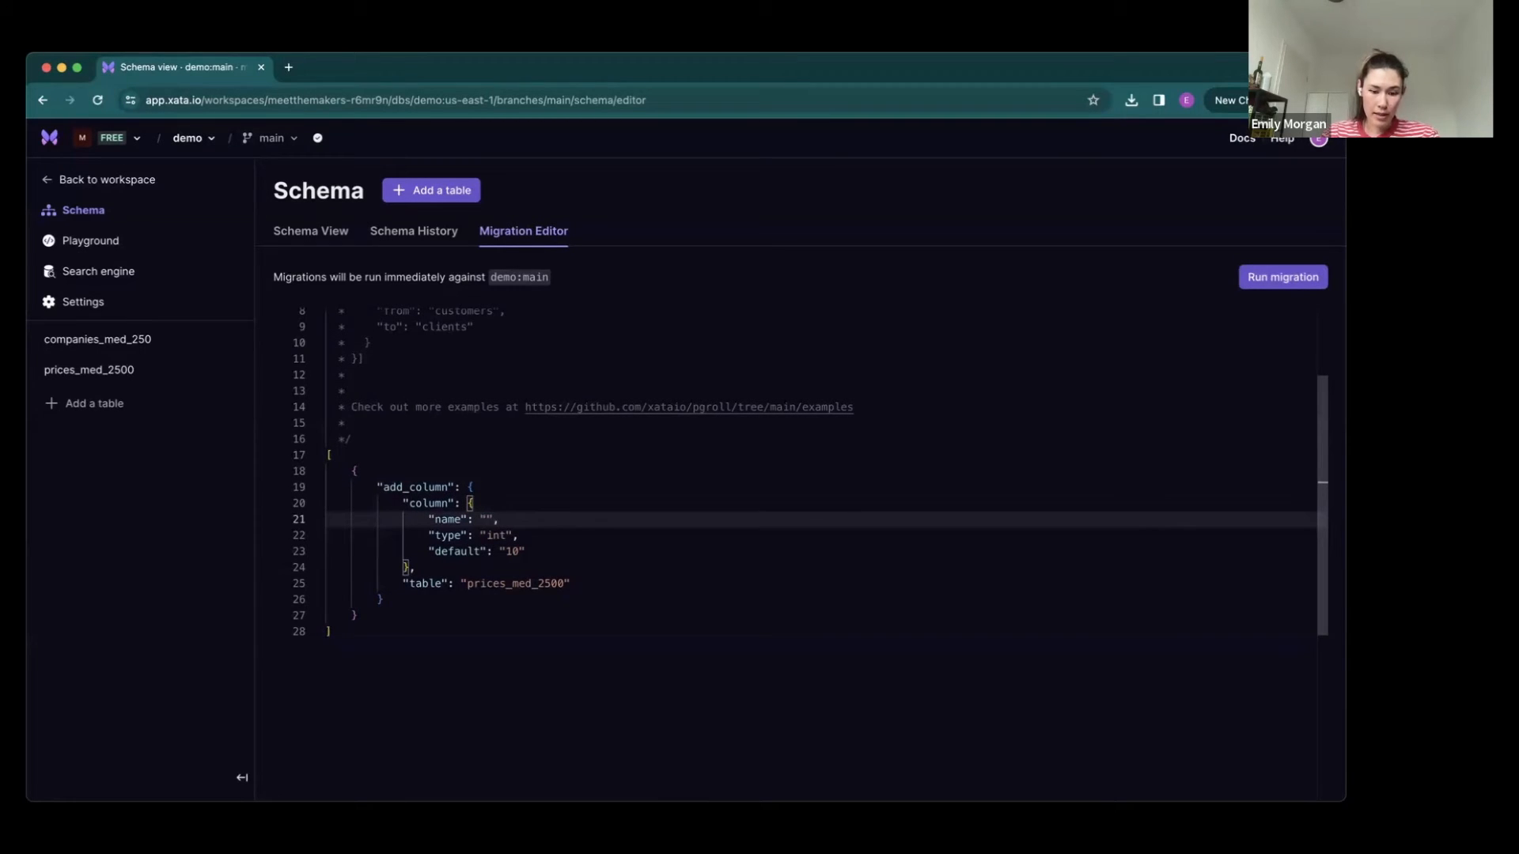
{"action": "type", "text": "new_column"}
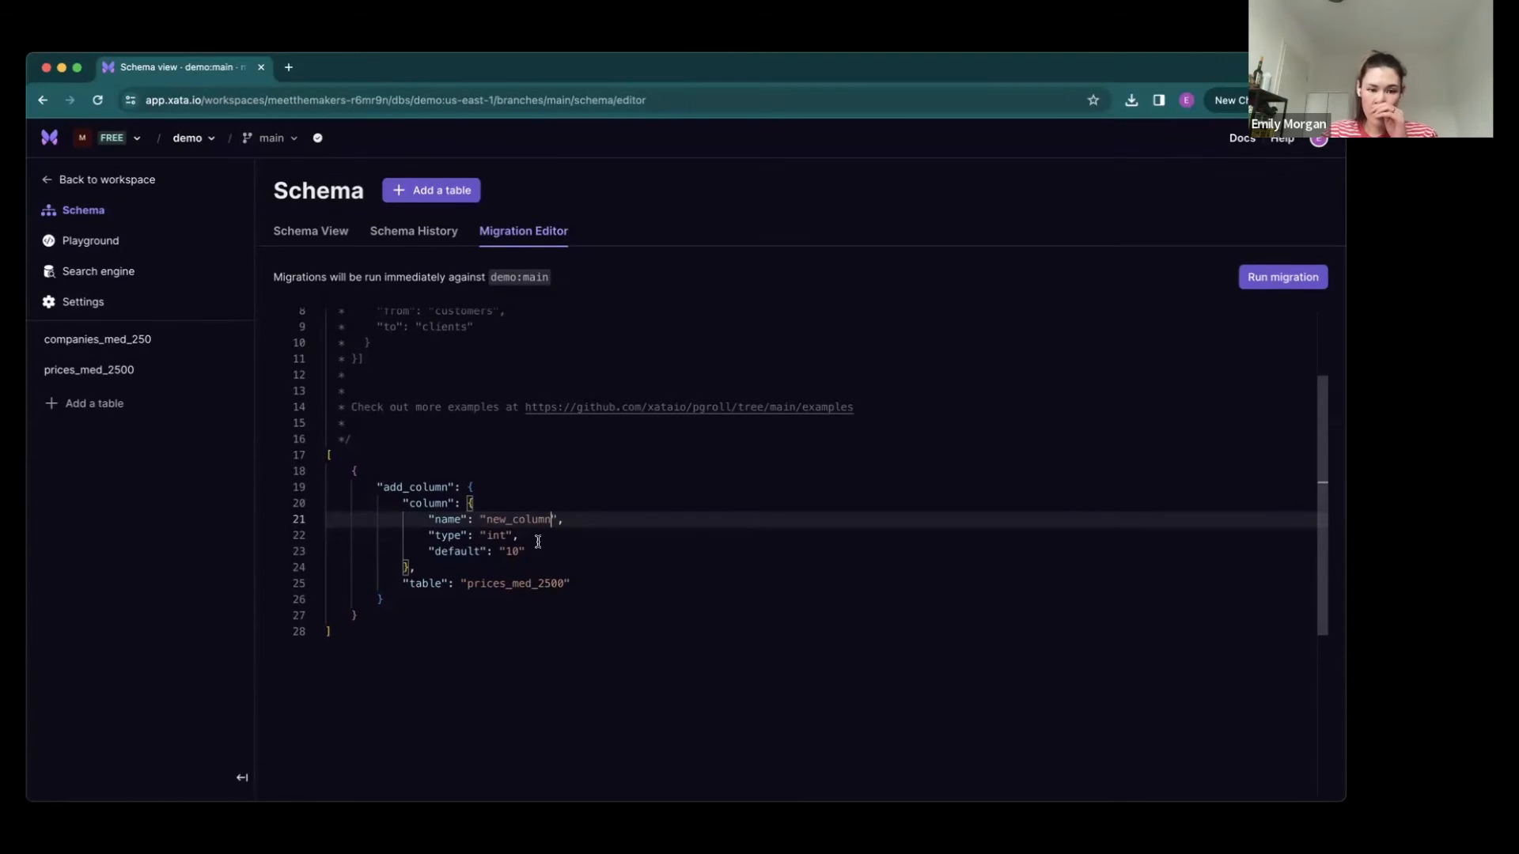
- Review the type, default and target table of the add_column migration, and run it against demo:main
{"action": "left_click", "coordinate": [501, 535]}
{"action": "left_click", "coordinate": [535, 546]}
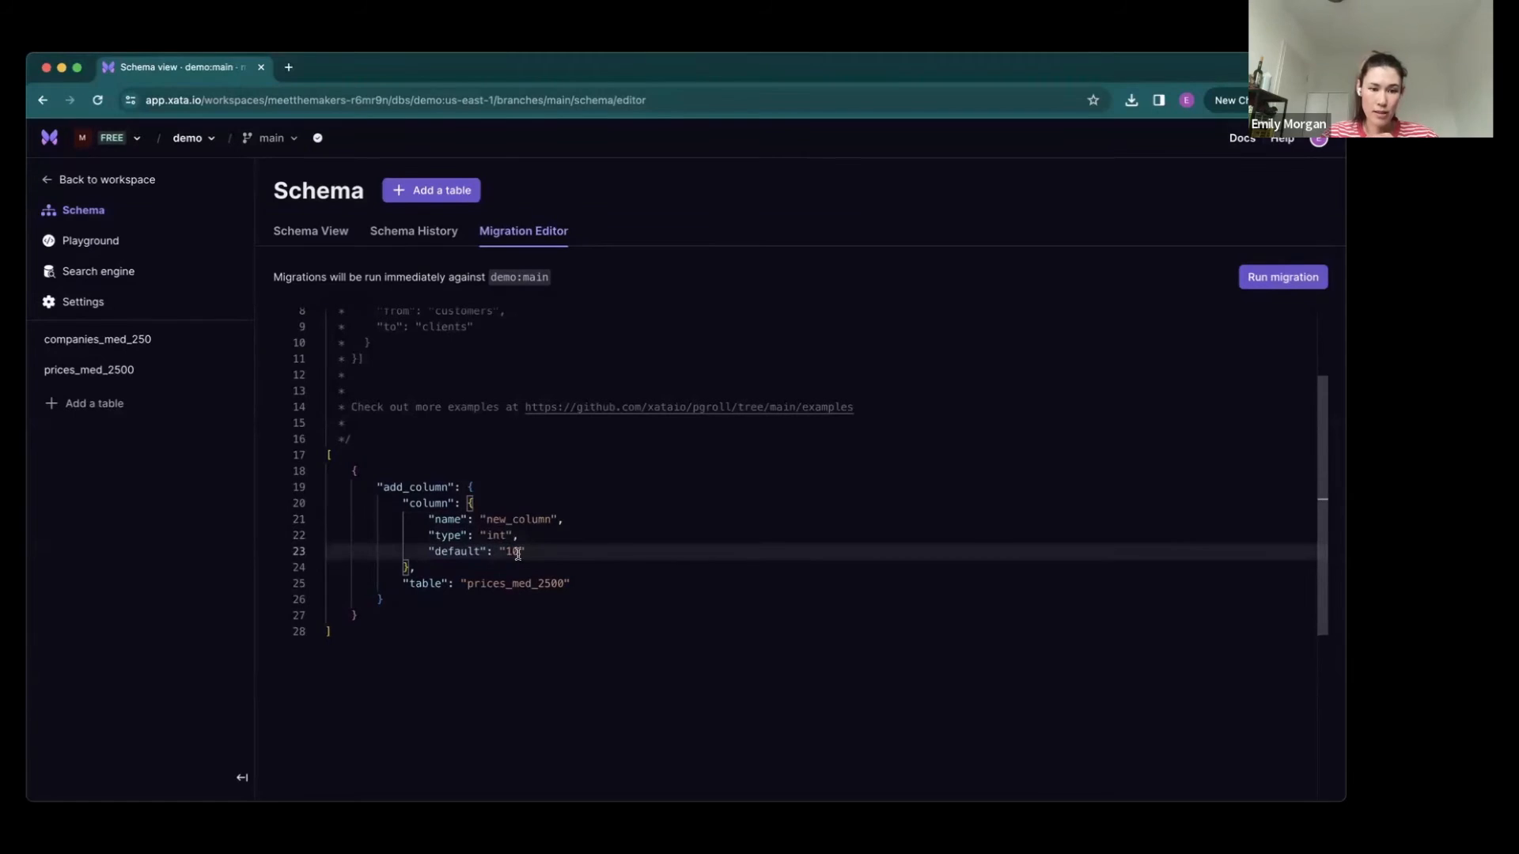
{"action": "double_click", "coordinate": [493, 583]}
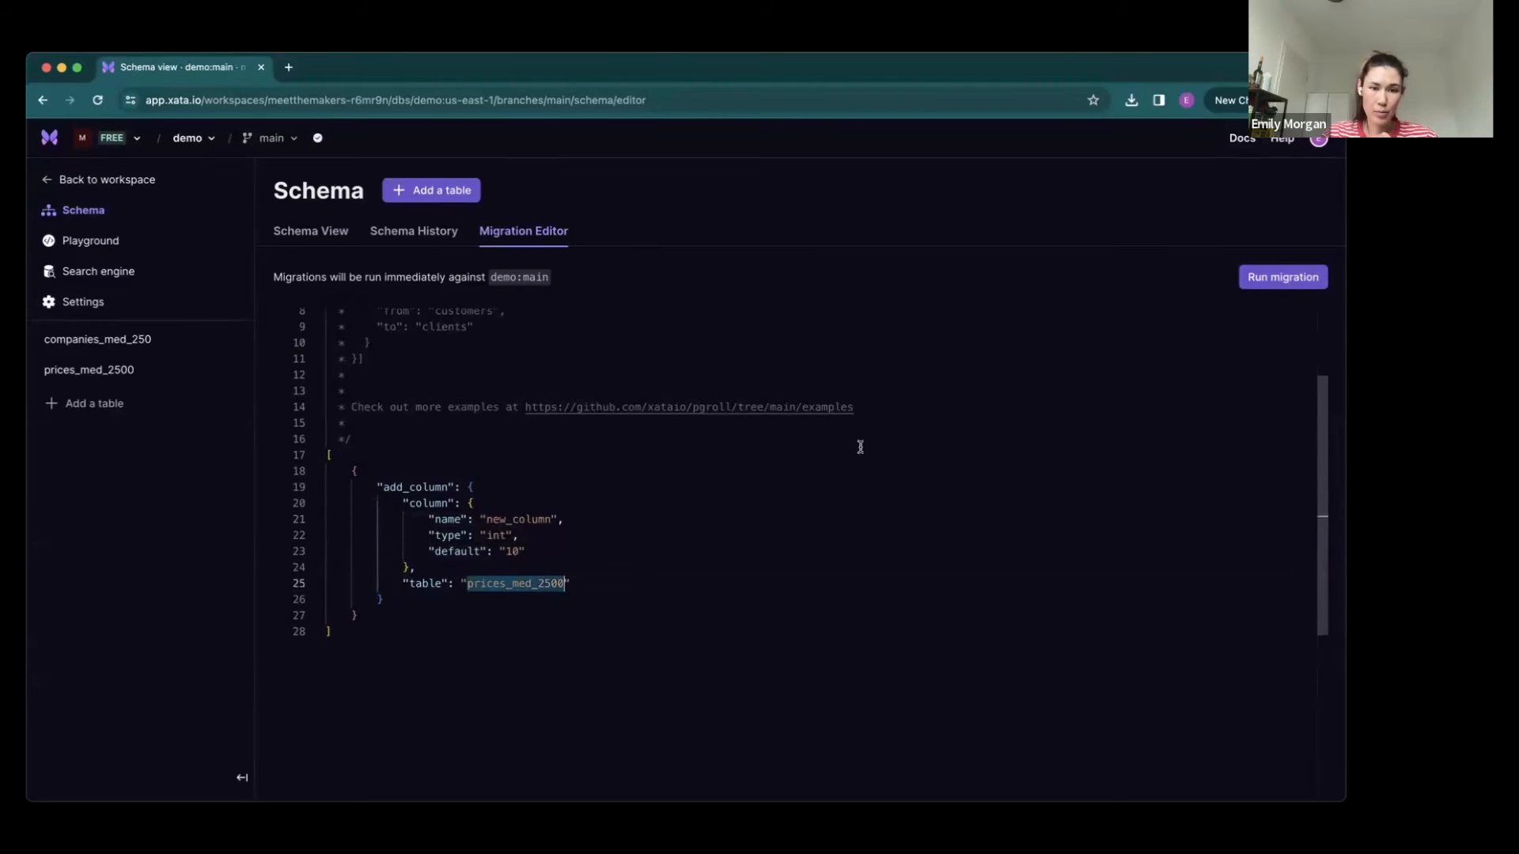
{"action": "left_click", "coordinate": [803, 538]}
{"action": "left_click", "coordinate": [1275, 277]}
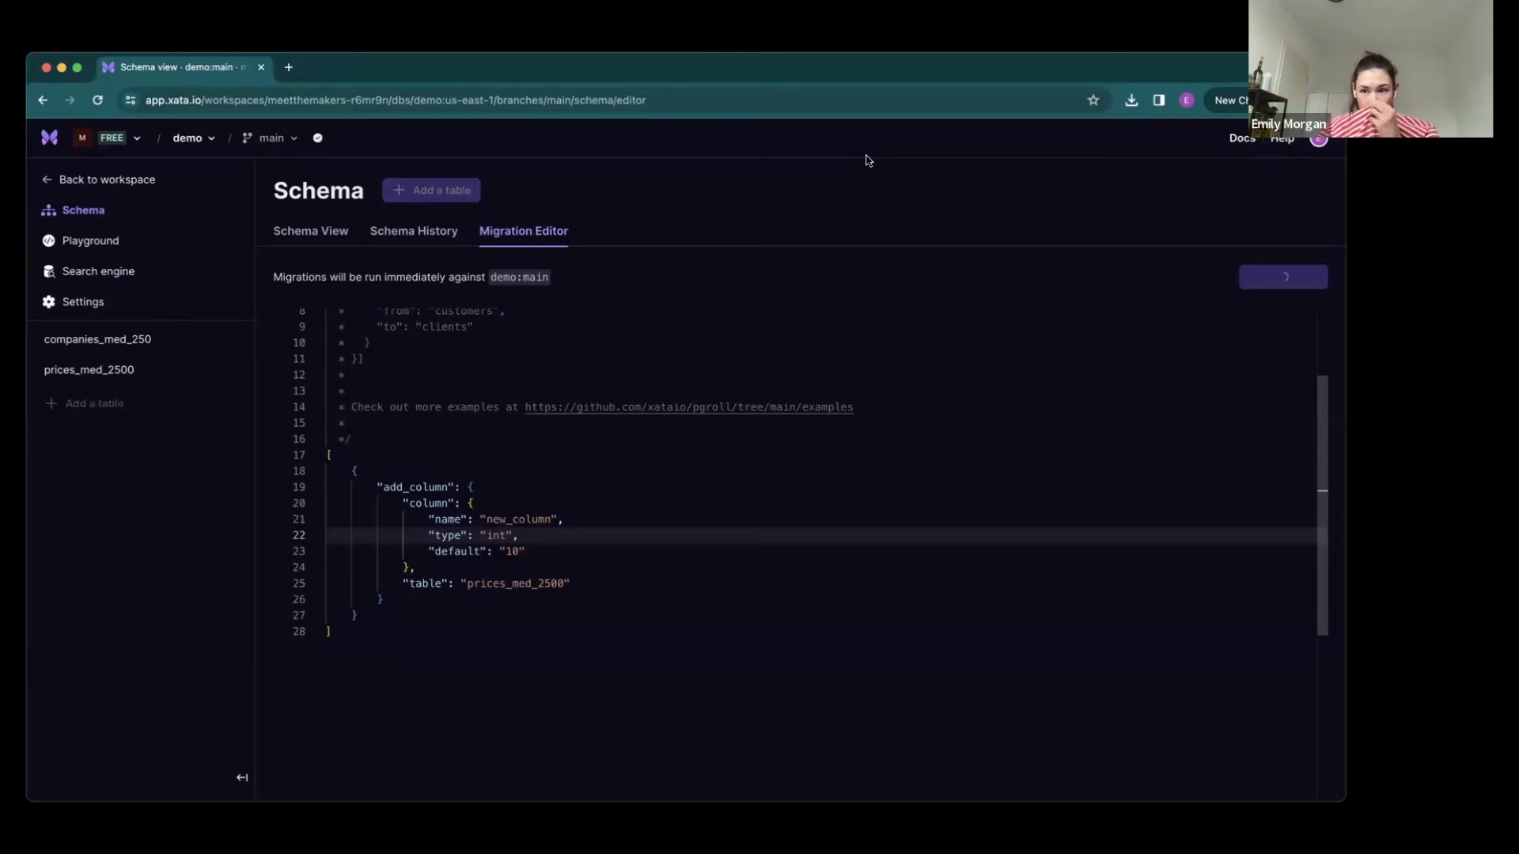
- In the schema history, examine the JSON definition of the migration that added new_column to prices_med_2500
{"action": "left_click", "coordinate": [389, 238]}
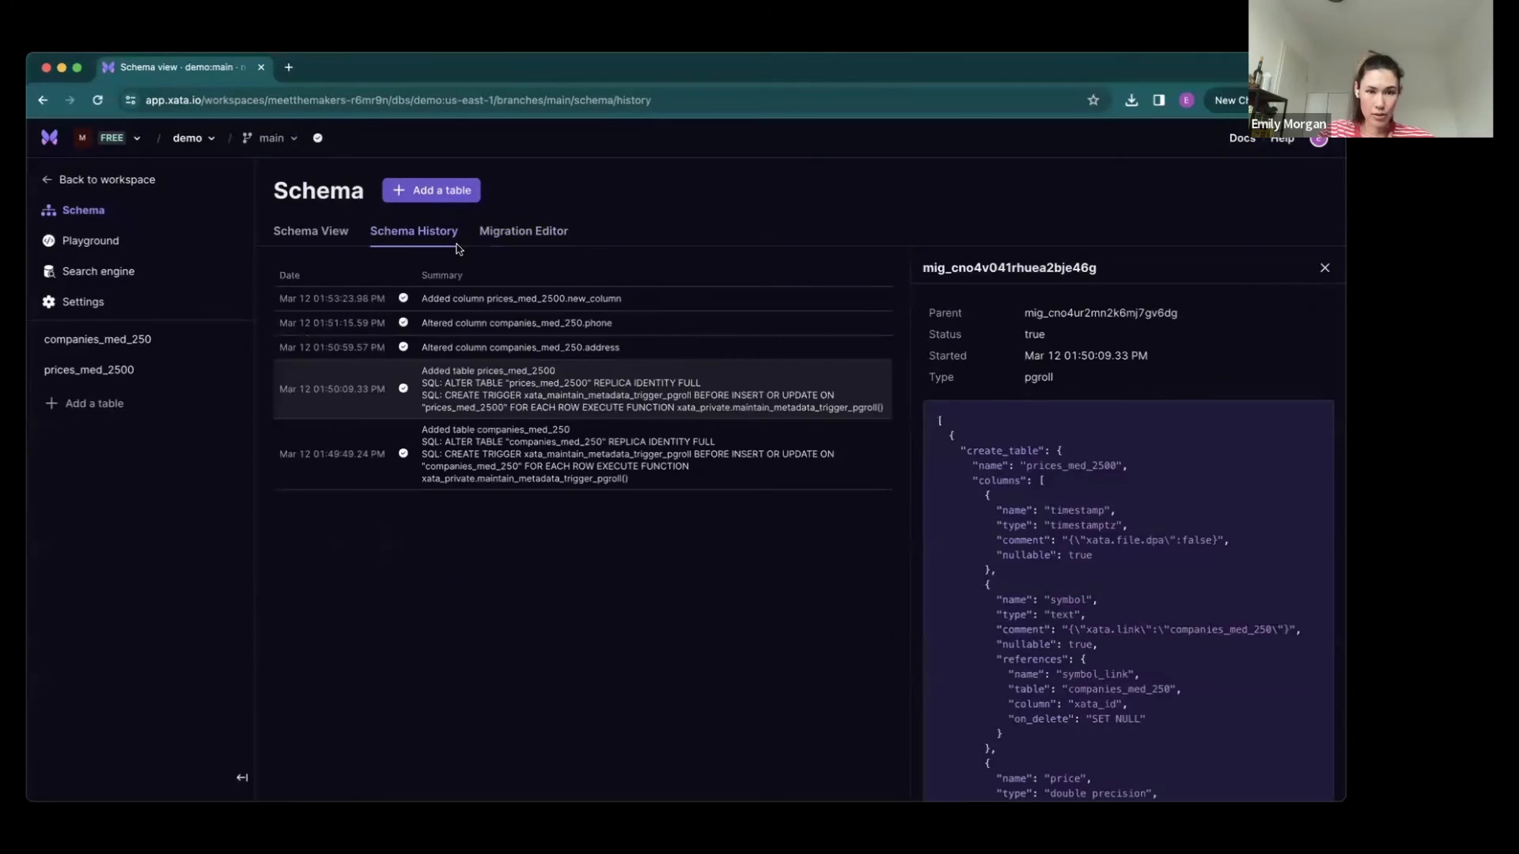
{"action": "left_click", "coordinate": [467, 295]}
{"action": "left_click_drag", "start_coordinate": [1098, 587], "coordinate": [1062, 414]}
{"action": "left_click", "coordinate": [1151, 496]}
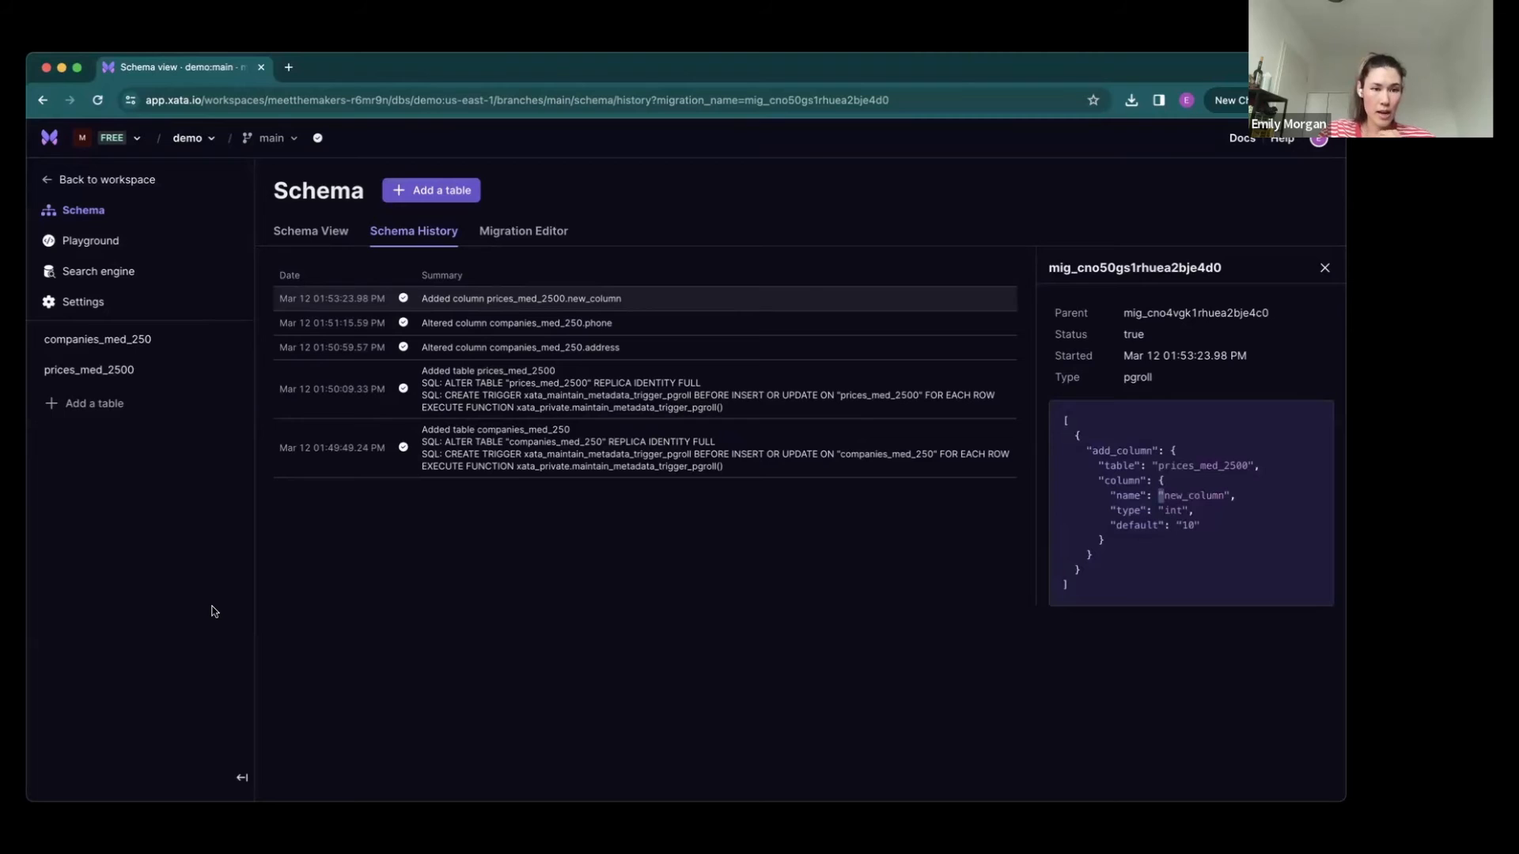
- In the prices_med_2500 table, set the new_column value of the first record to 100
{"action": "left_click", "coordinate": [100, 379]}
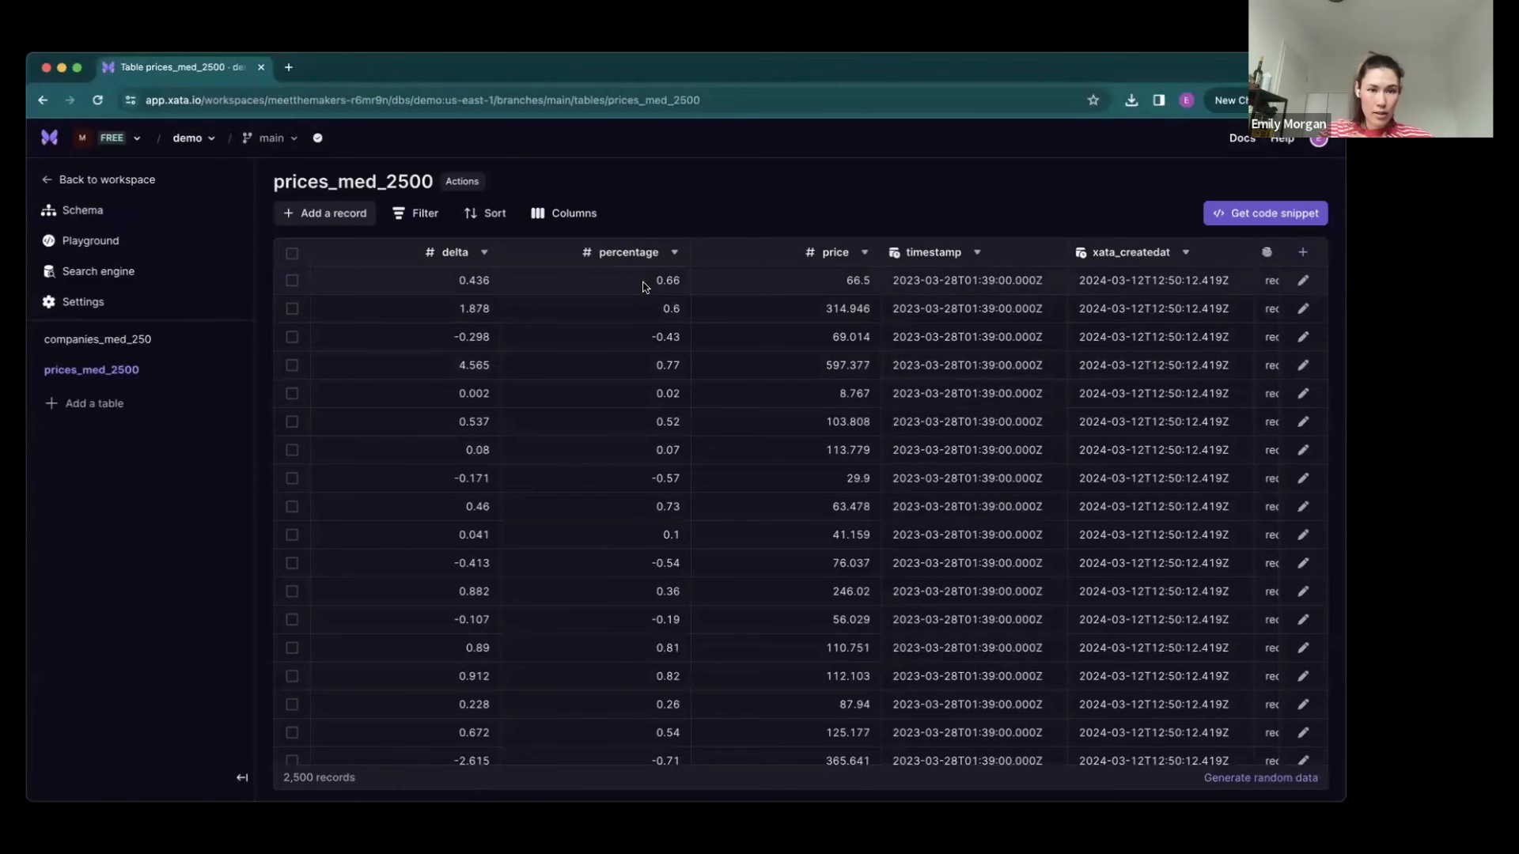
{"action": "scroll", "coordinate": [643, 289], "scroll_direction": "right", "scroll_amount": 3}
{"action": "scroll", "coordinate": [643, 286], "scroll_direction": "right", "scroll_amount": 4}
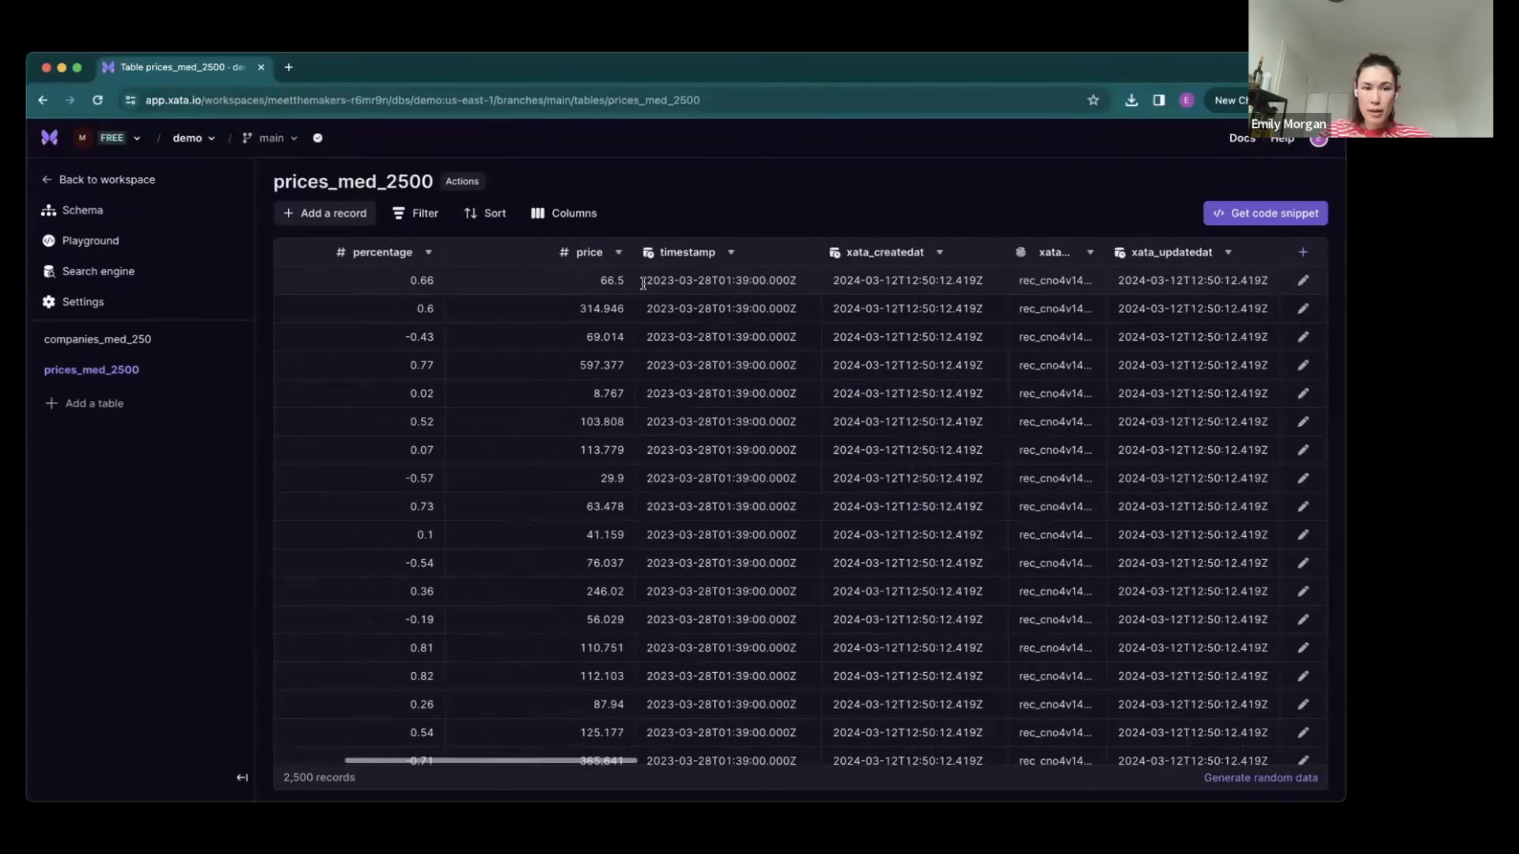
{"action": "scroll", "coordinate": [642, 283], "scroll_direction": "right", "scroll_amount": 1}
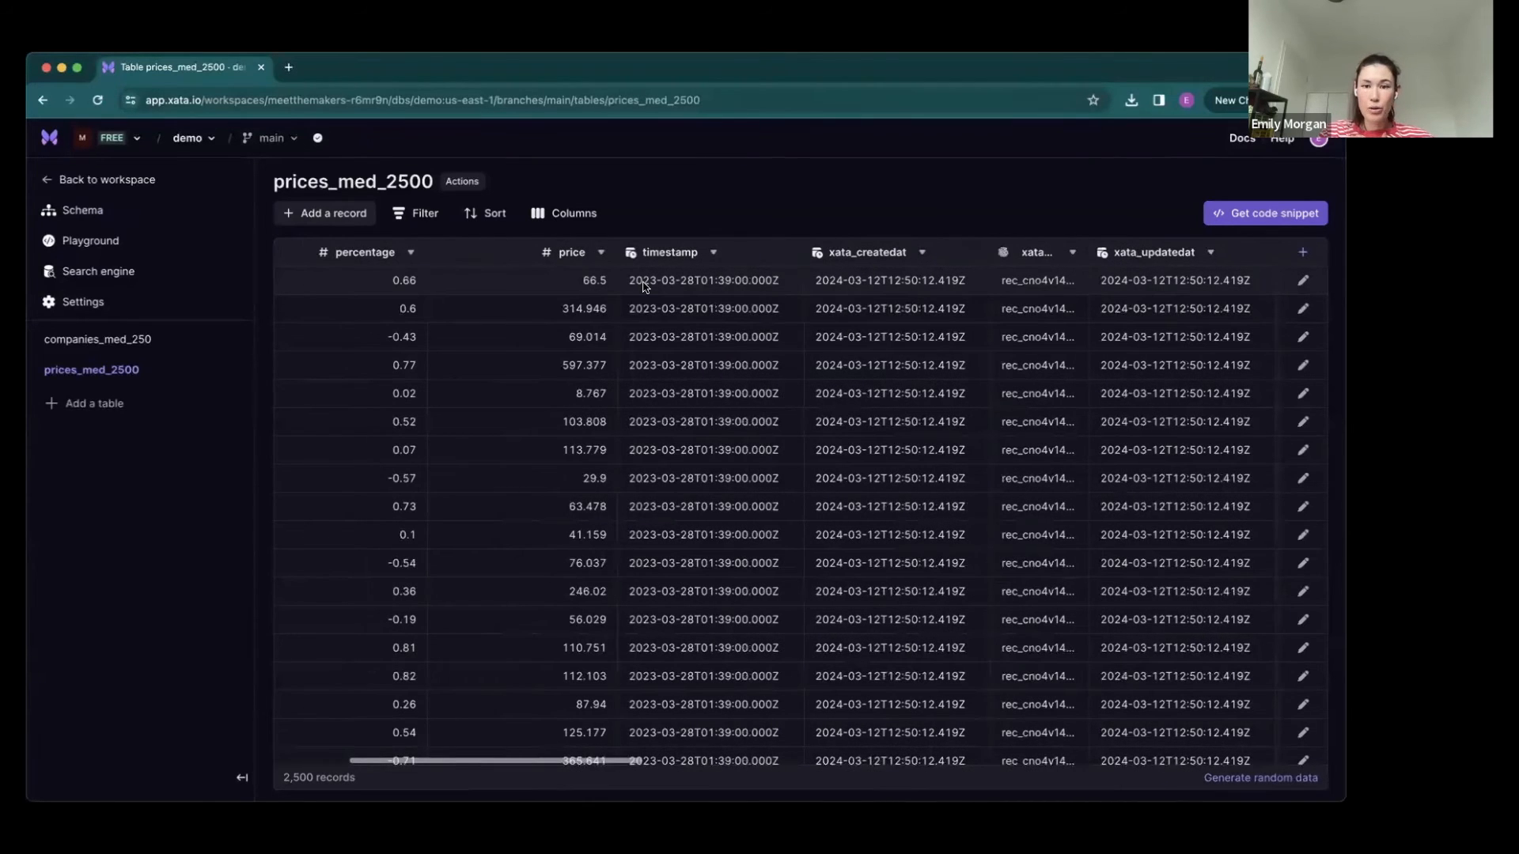
{"action": "scroll", "coordinate": [945, 284], "scroll_direction": "right", "scroll_amount": 15}
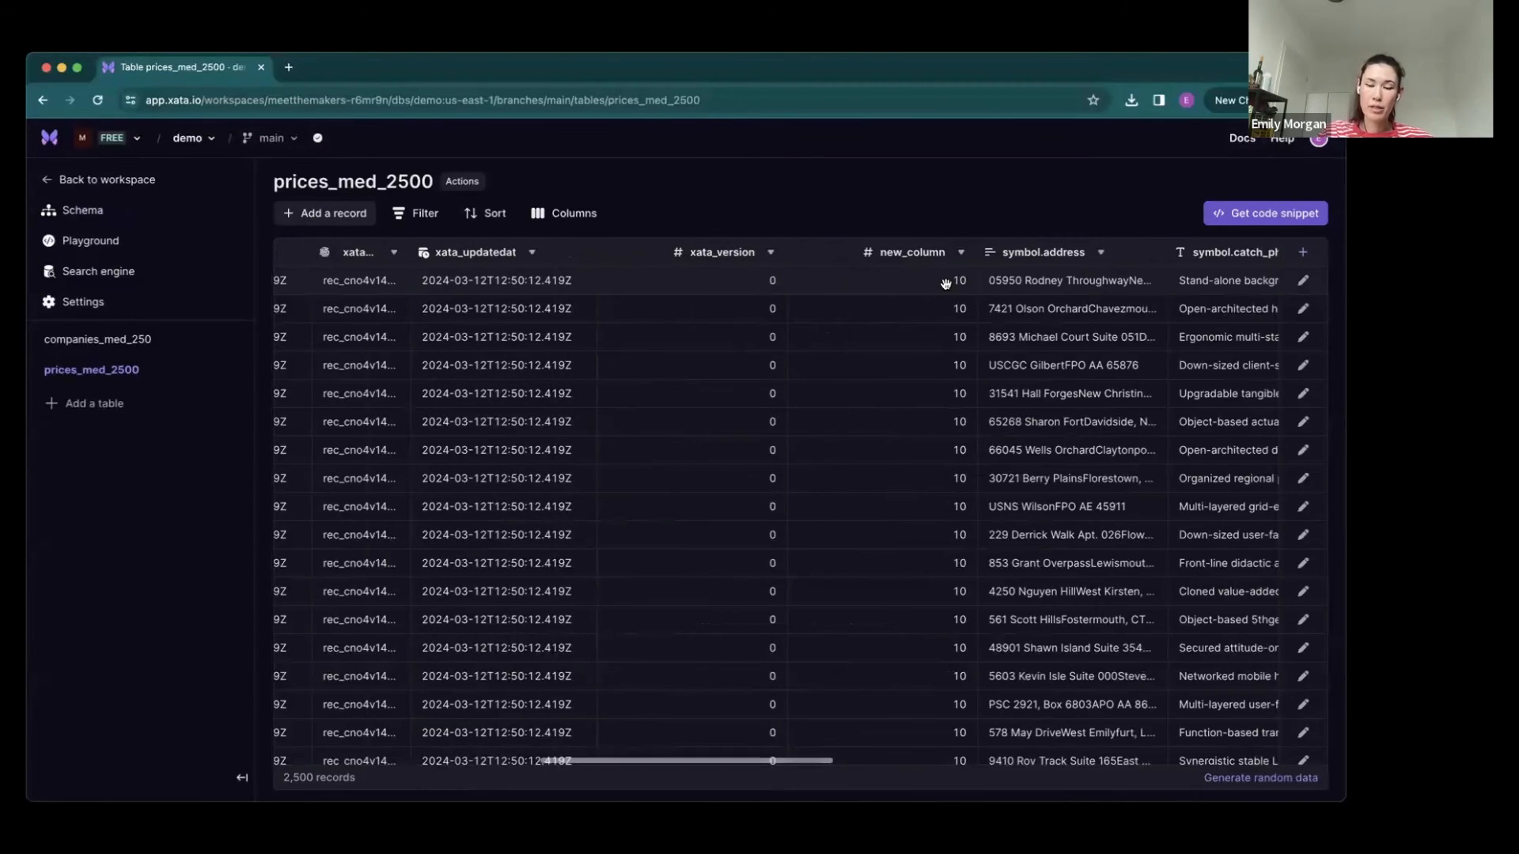
{"action": "left_click", "coordinate": [947, 277]}
{"action": "left_click", "coordinate": [948, 277]}
{"action": "type", "text": "0"}
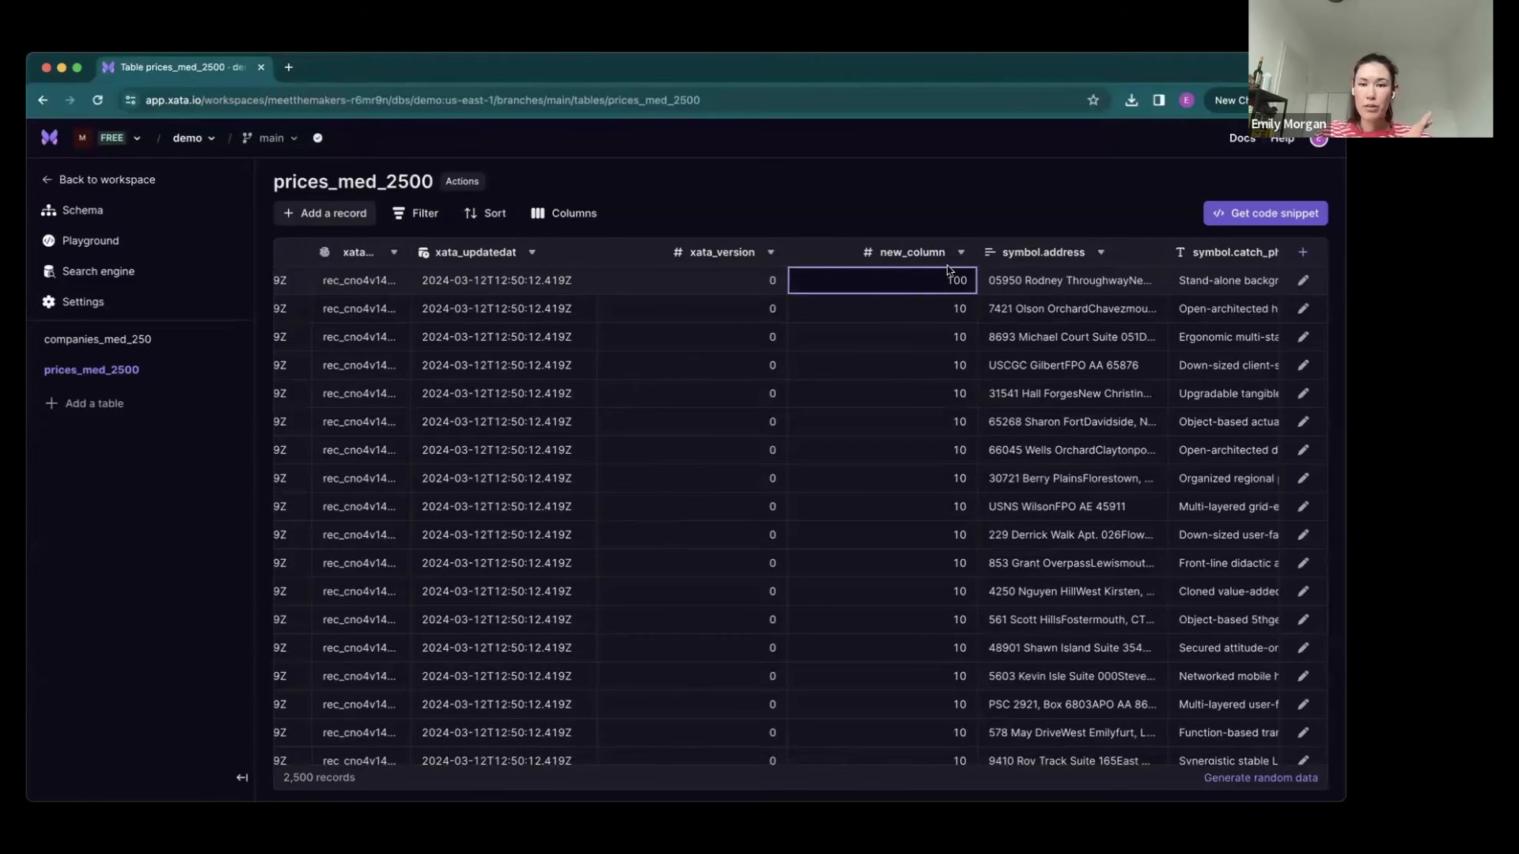
{"action": "left_click", "coordinate": [958, 205]}
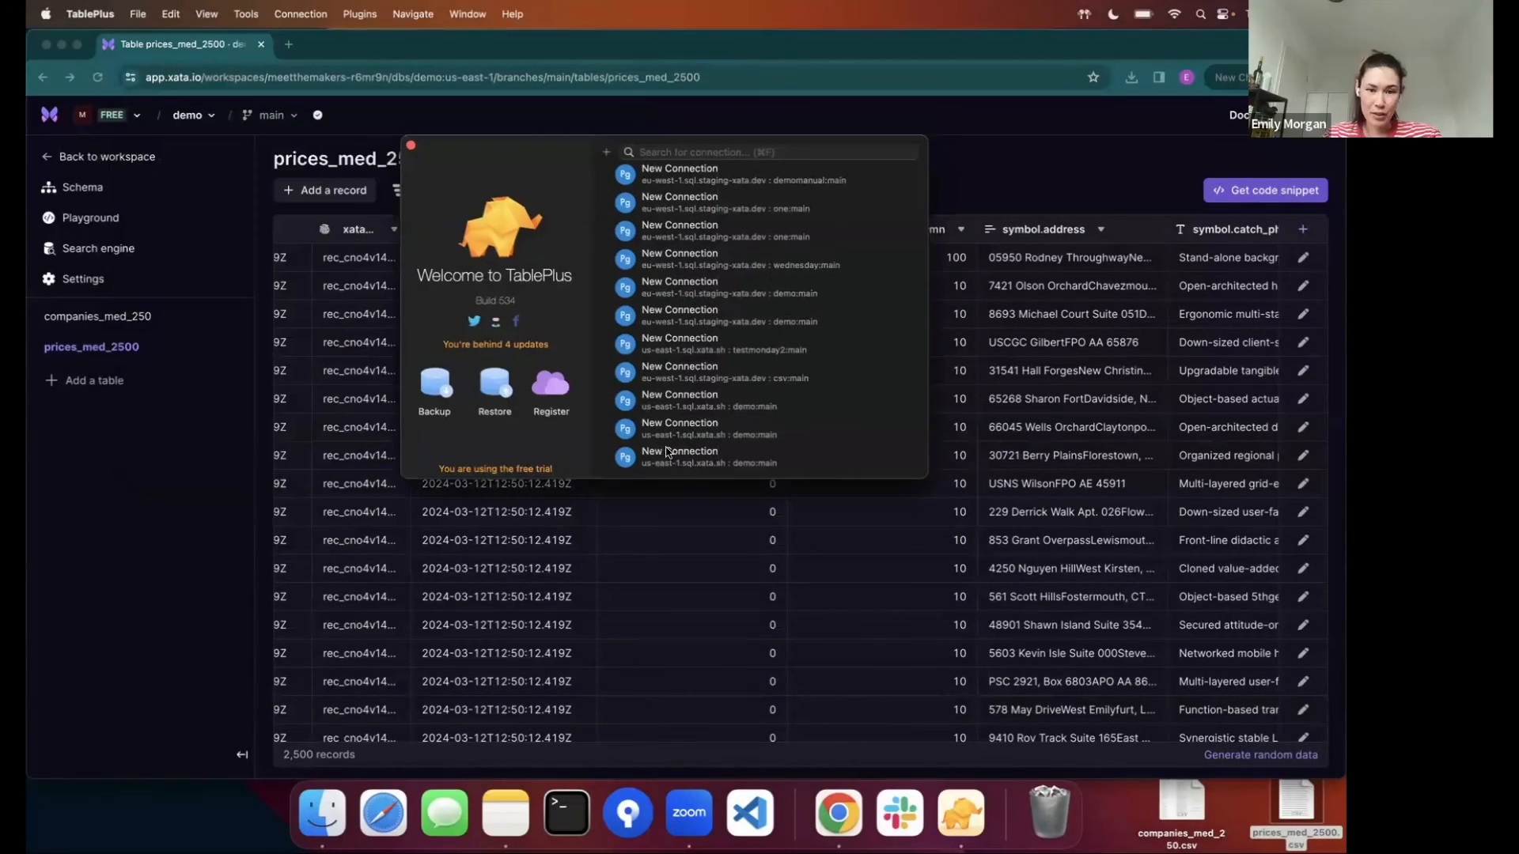
- In TablePlus, connect to the us-east-1 demo:main database and inspect the rows and column structure of prices_med_2500
{"action": "double_click", "coordinate": [676, 458]}
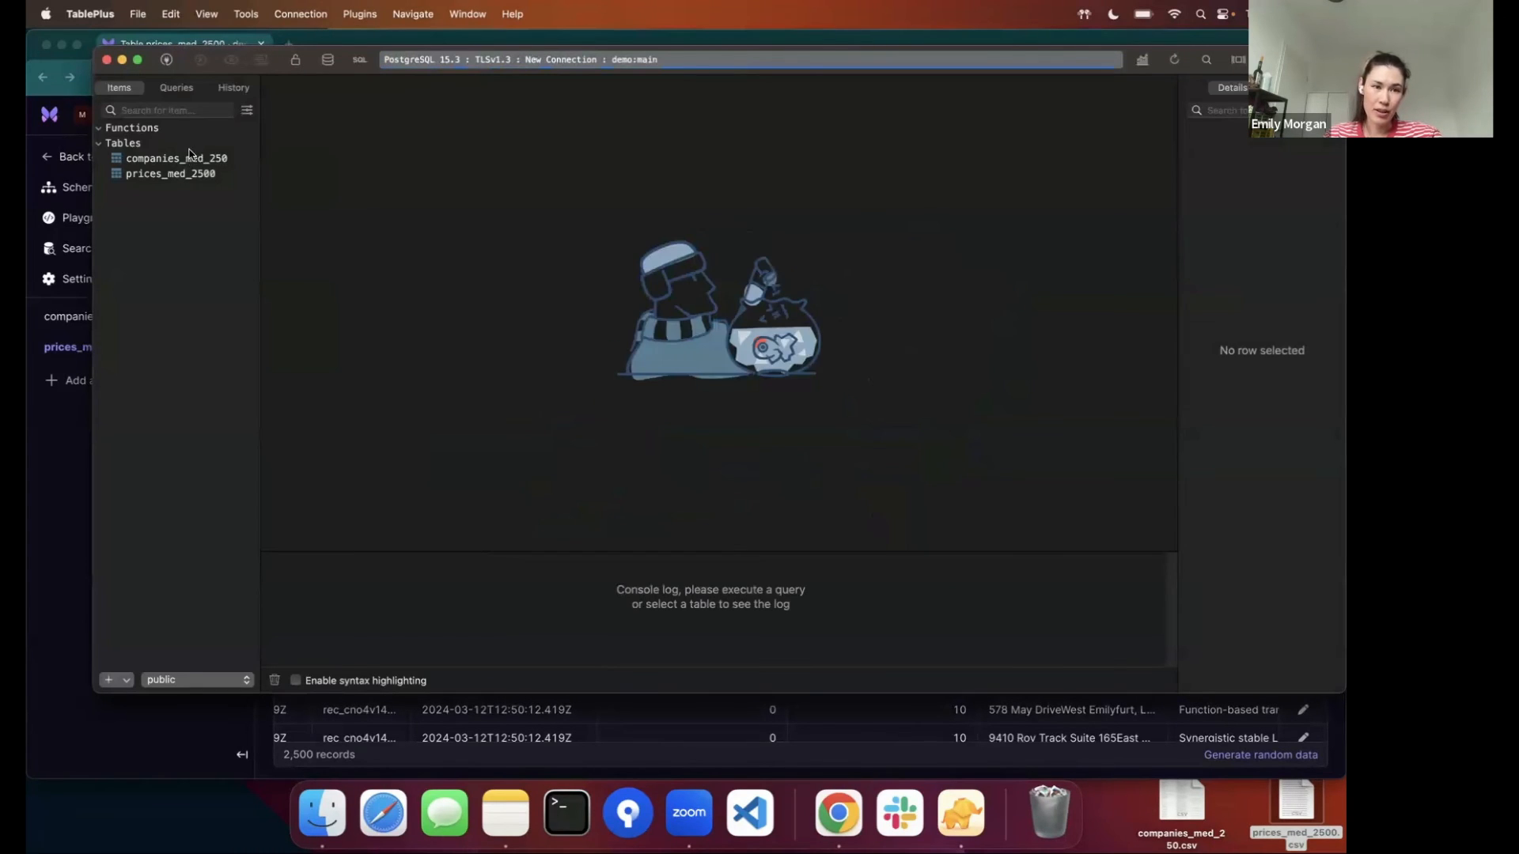
{"action": "left_click", "coordinate": [175, 160]}
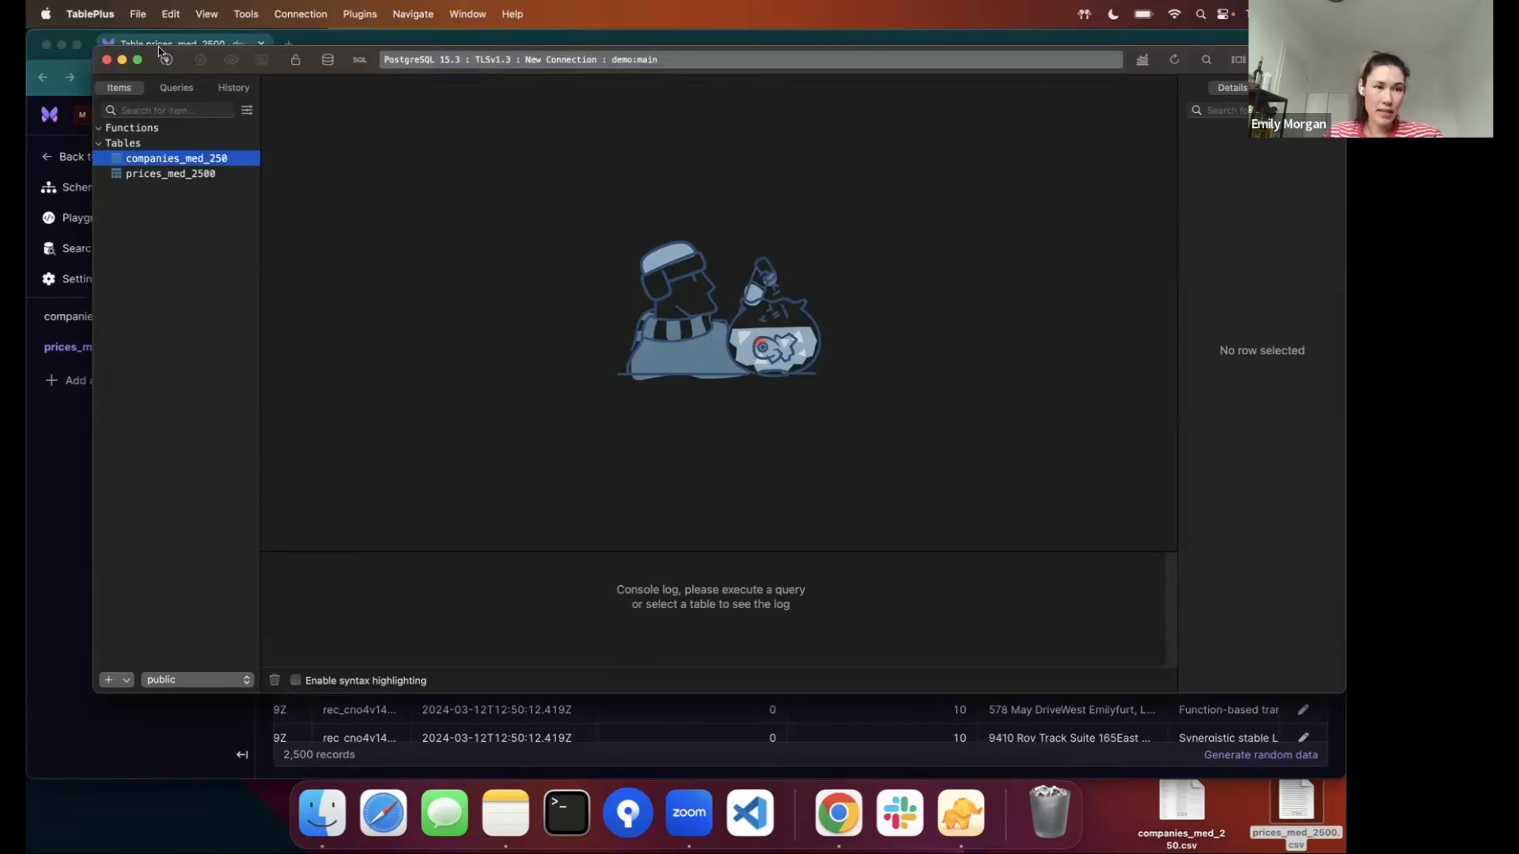
{"action": "left_click", "coordinate": [175, 175]}
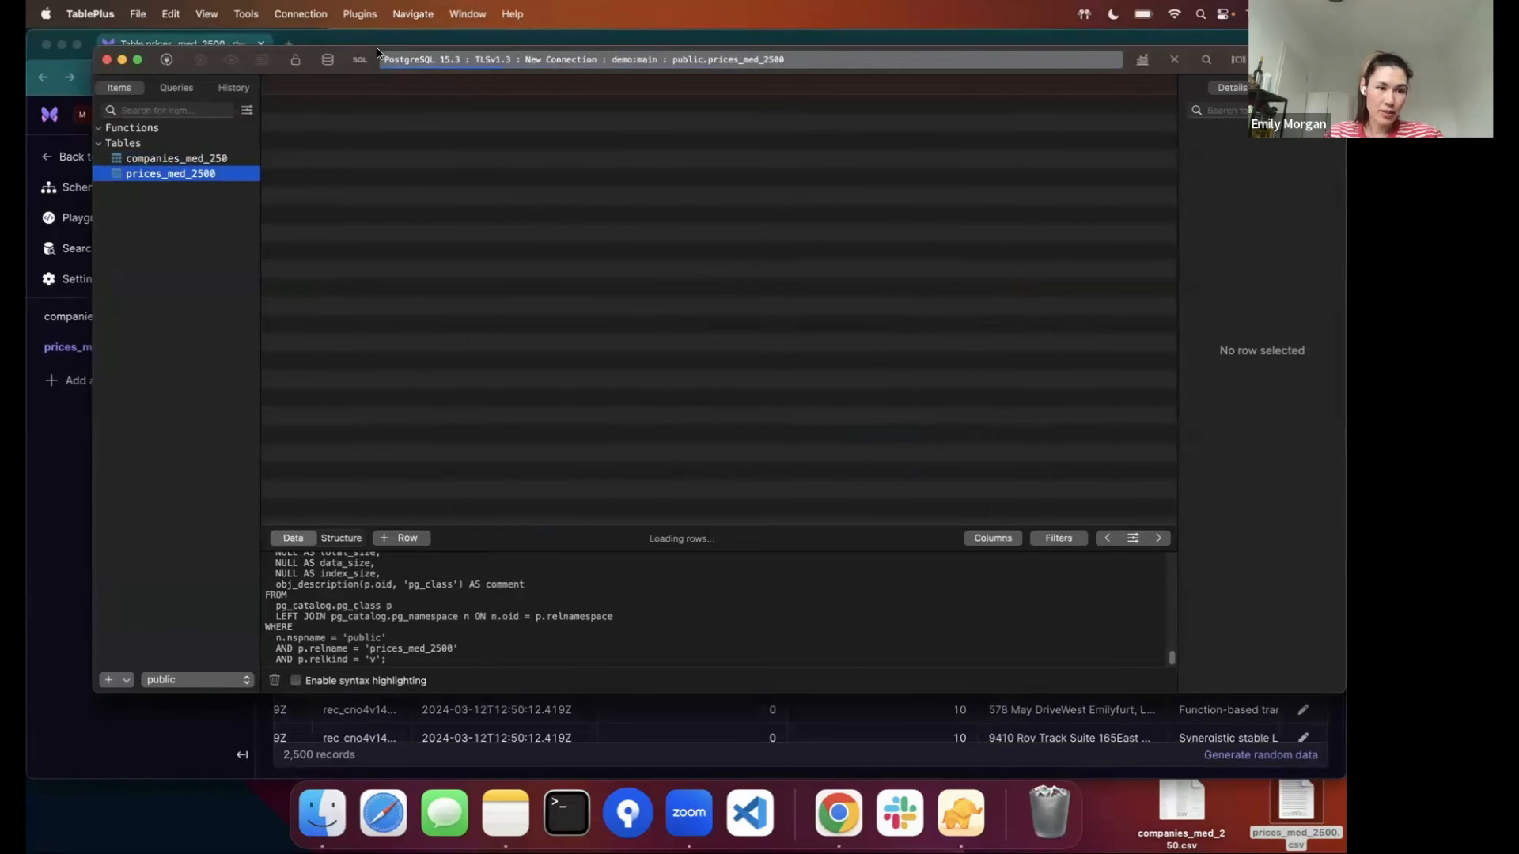
{"action": "left_click_drag", "start_coordinate": [201, 54], "coordinate": [207, 70]}
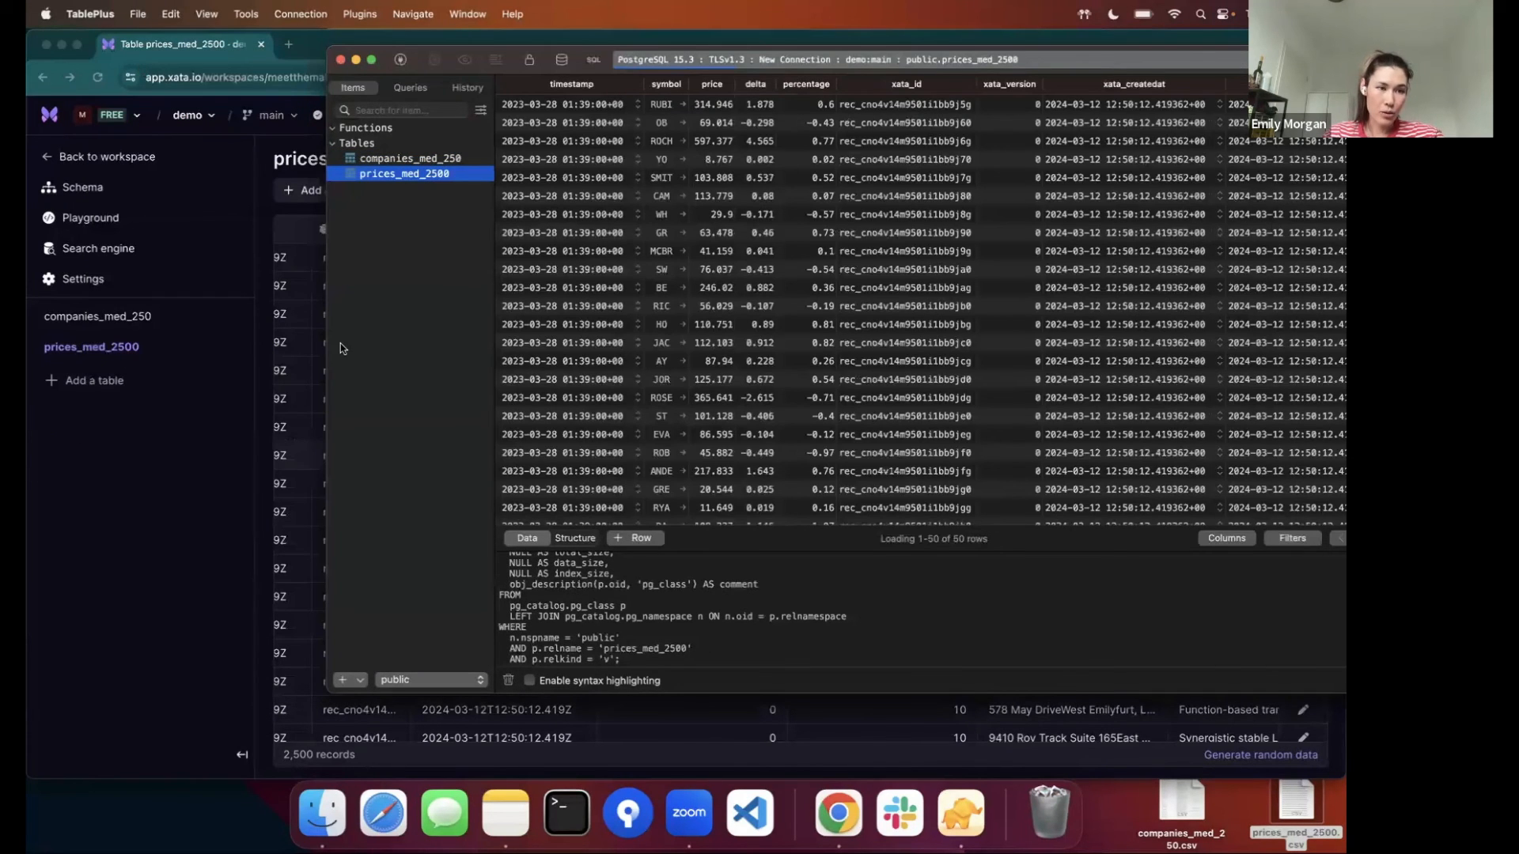
{"action": "scroll", "coordinate": [383, 389], "scroll_direction": "down", "scroll_amount": 3}
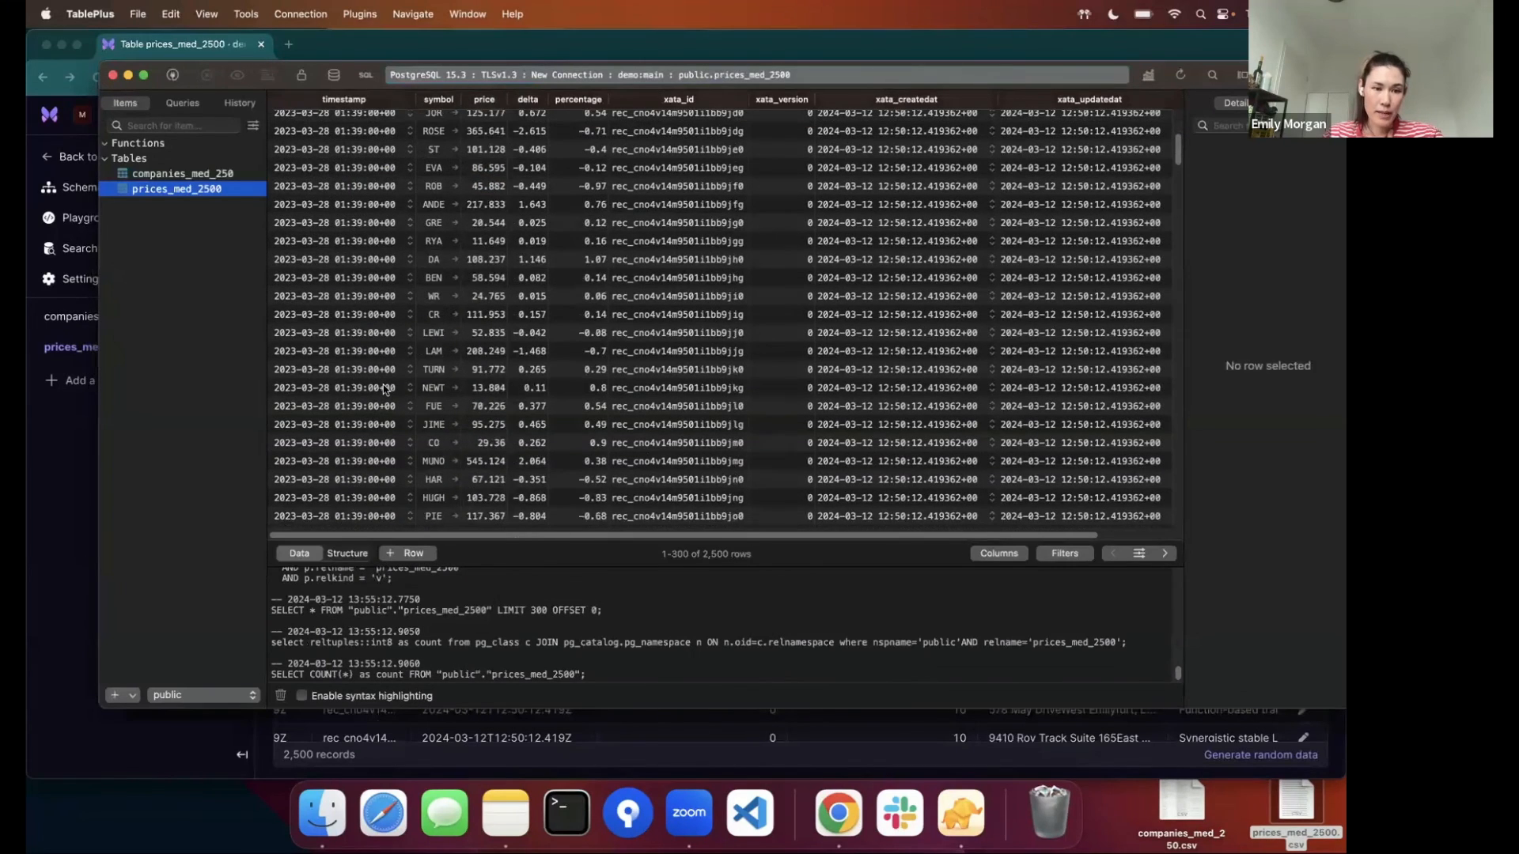
{"action": "left_click", "coordinate": [346, 555]}
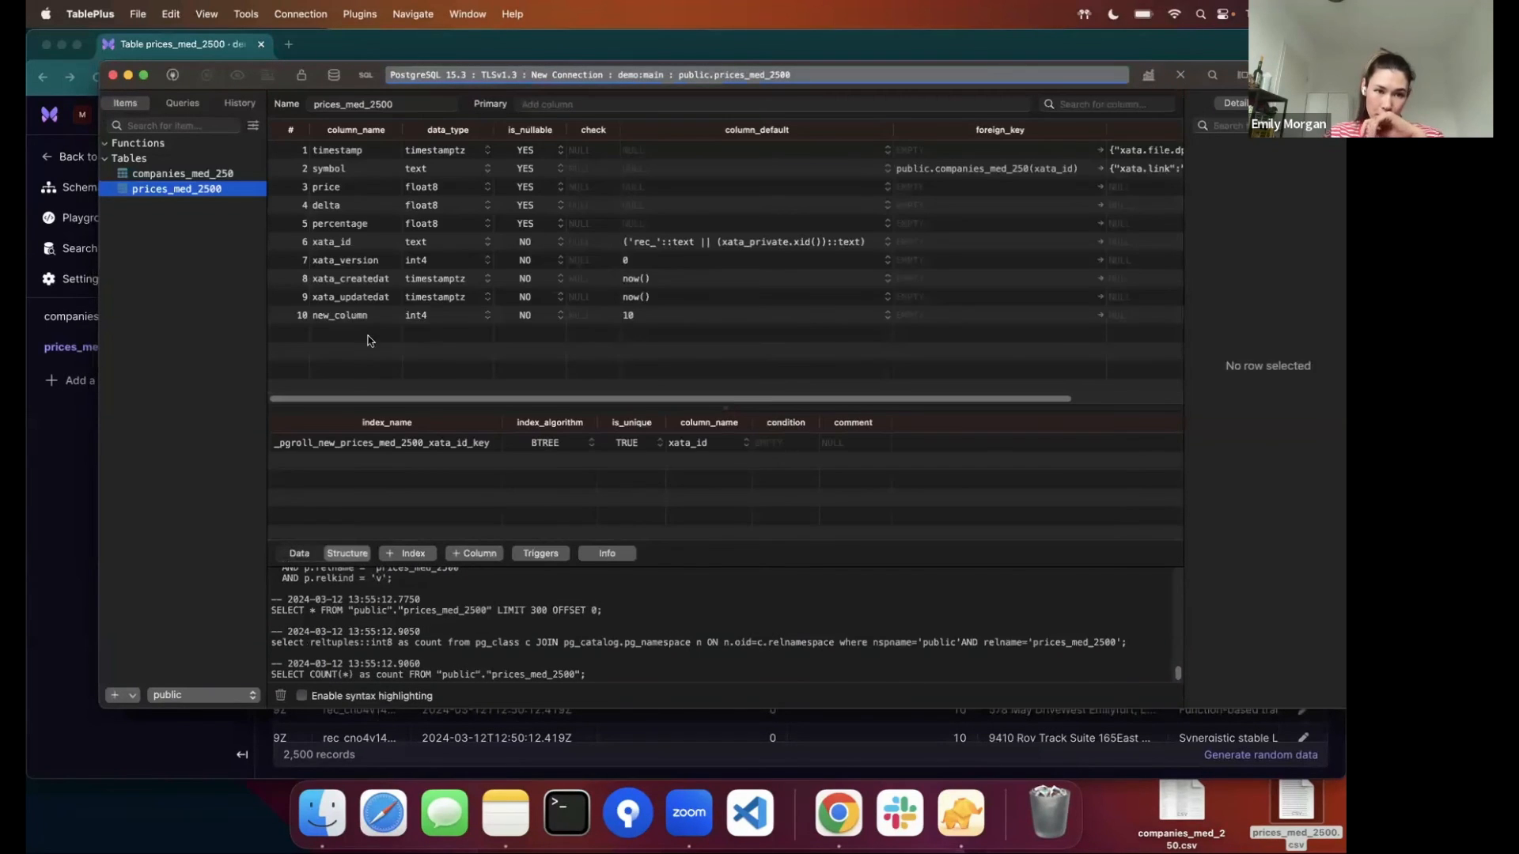
- Add a varchar column named new_column_2 to the prices_med_2500 structure and commit the change to the database
{"action": "double_click", "coordinate": [344, 336]}
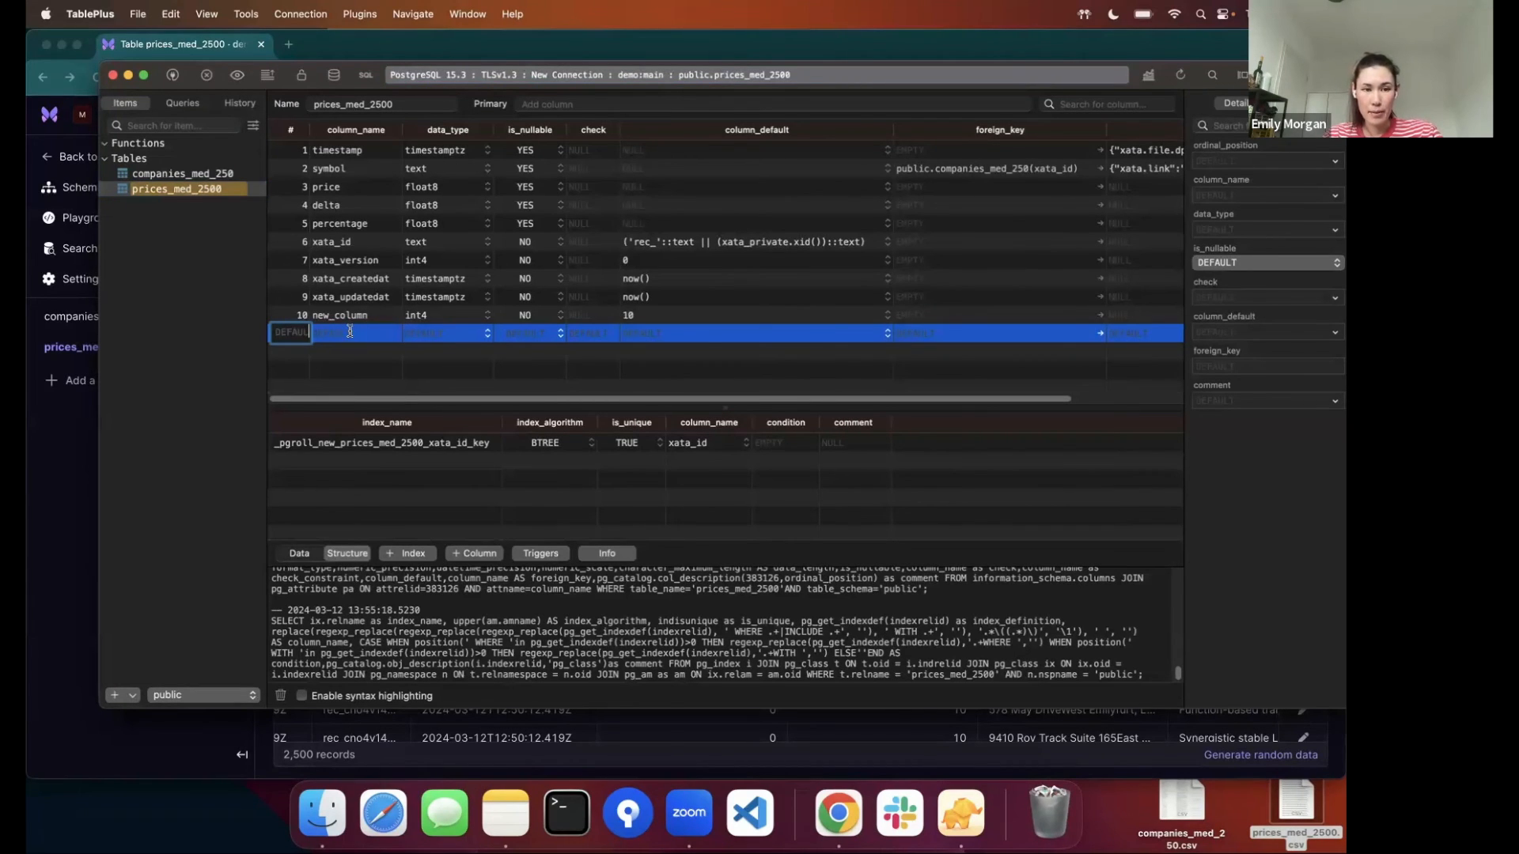
{"action": "left_click", "coordinate": [350, 332]}
{"action": "type", "text": "new_"}
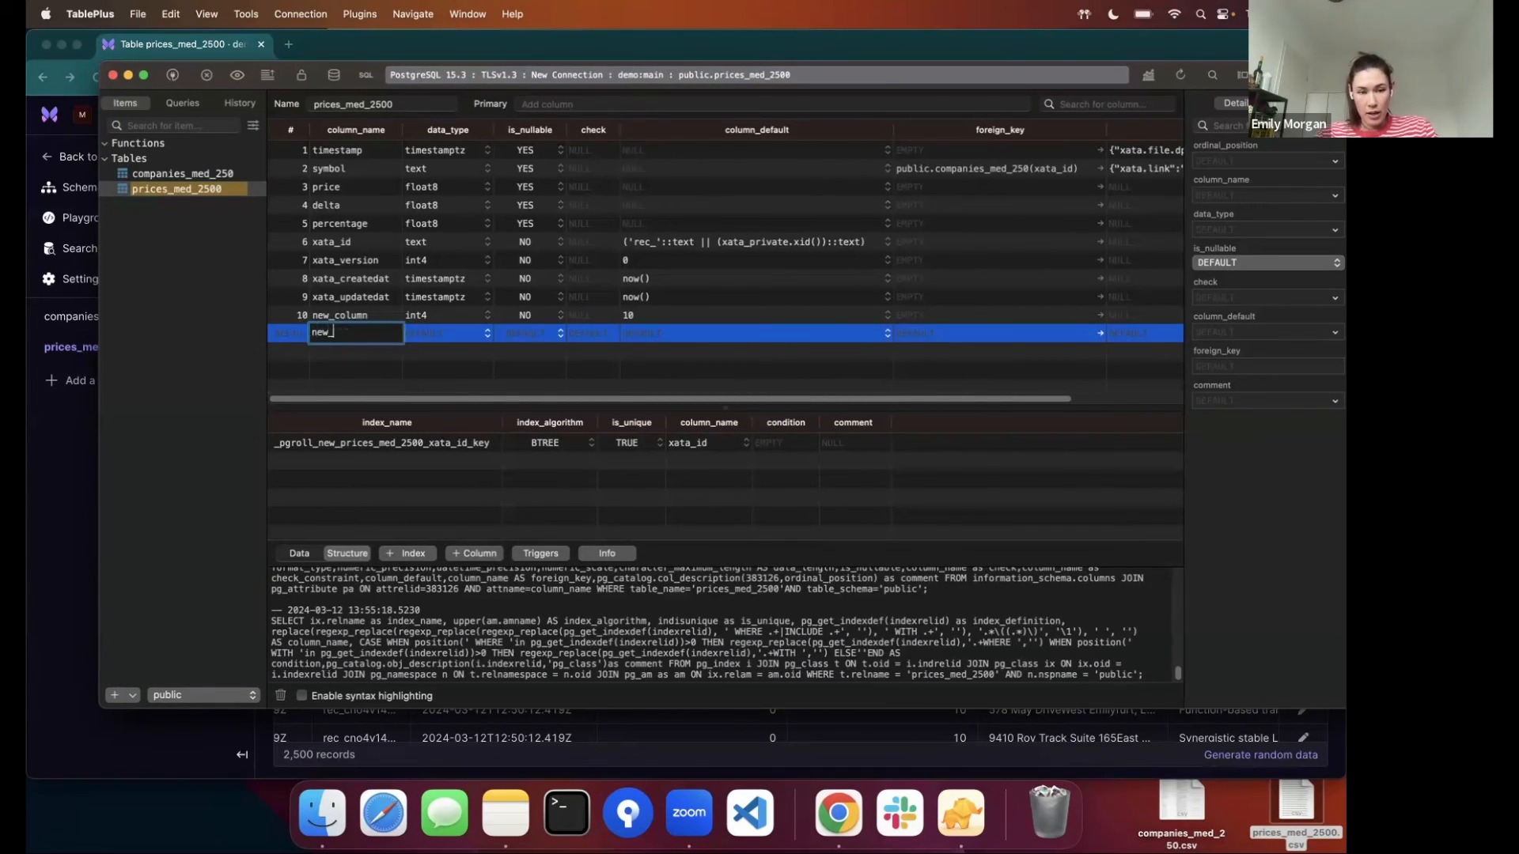
{"action": "type", "text": "column_2"}
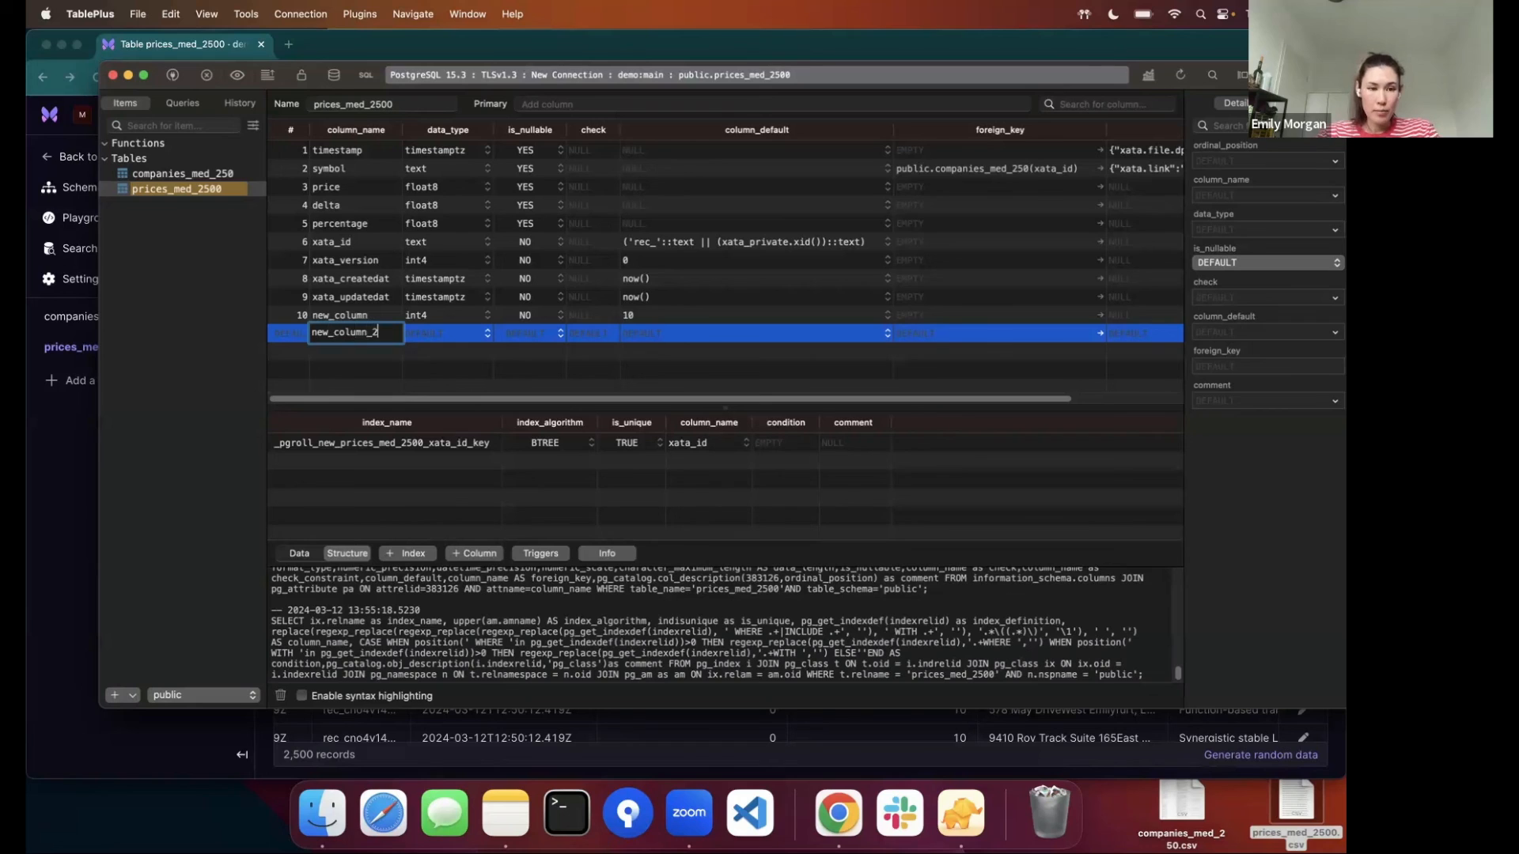
{"action": "left_click", "coordinate": [487, 335]}
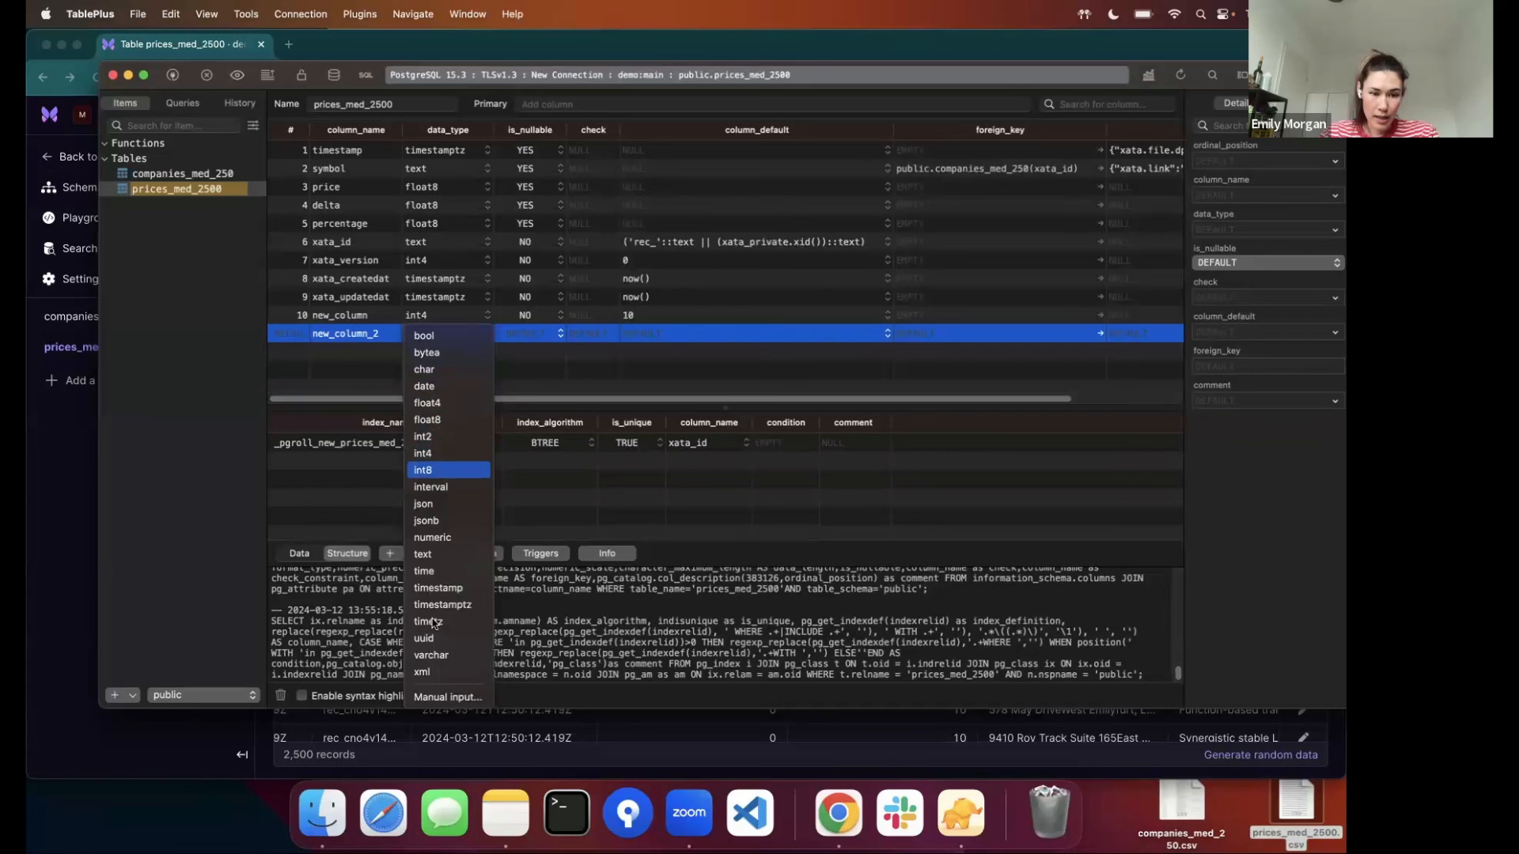
{"action": "left_click", "coordinate": [677, 362]}
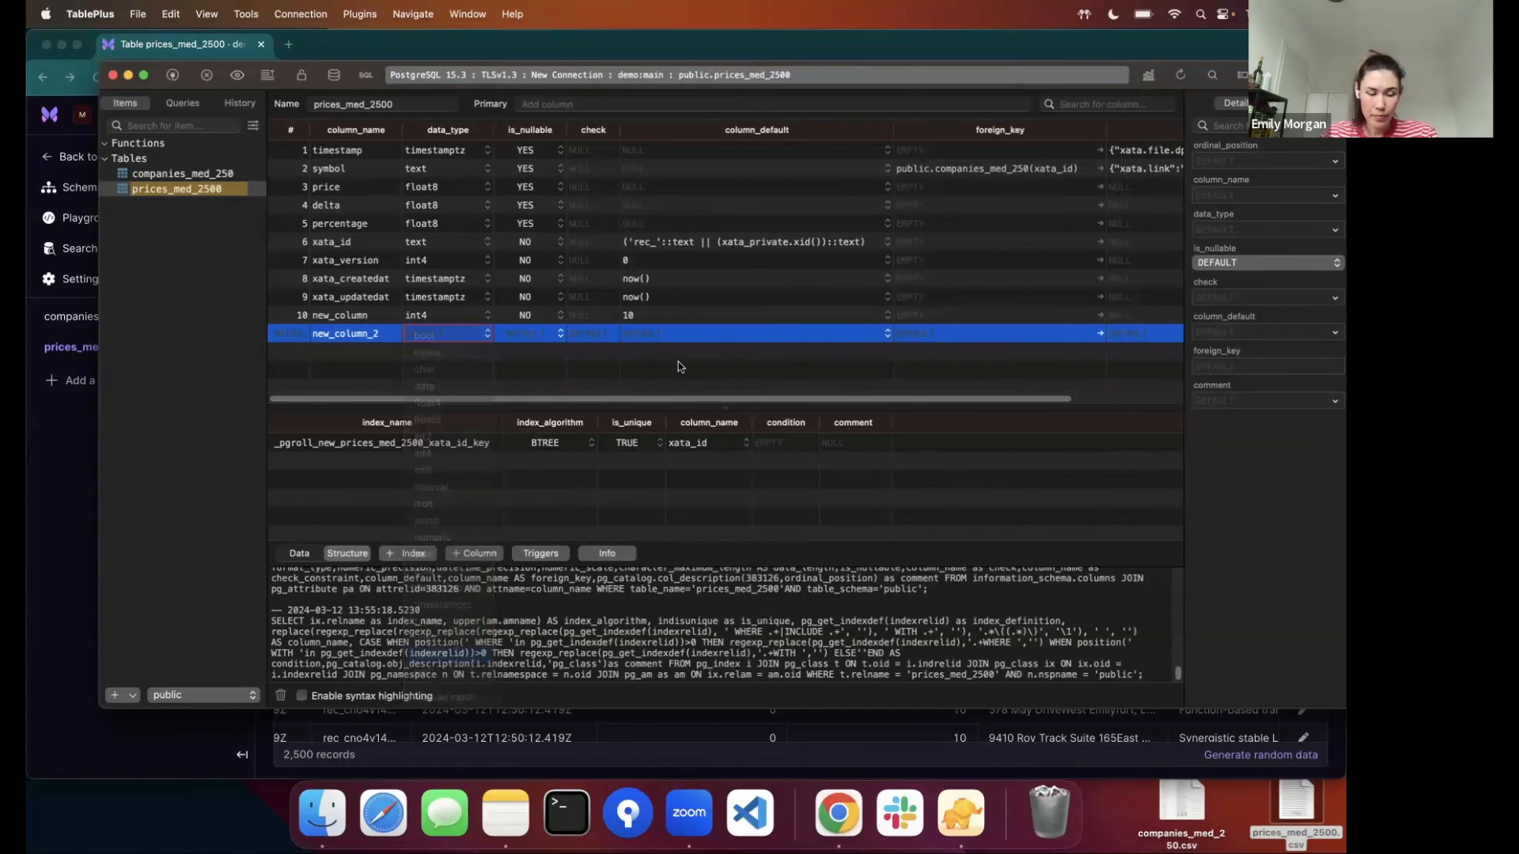
{"action": "key", "text": "super+s"}
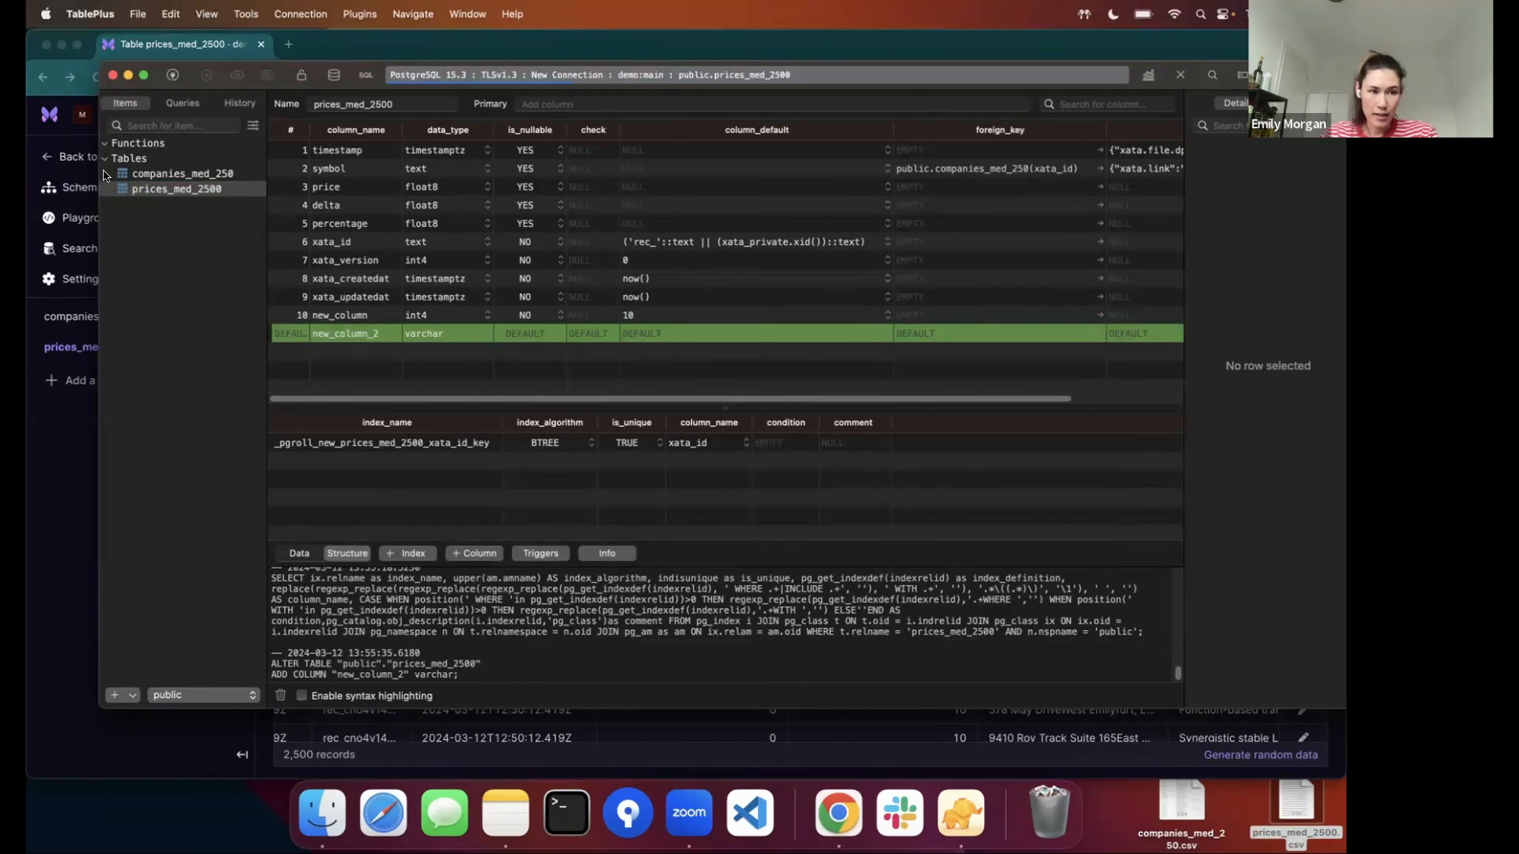
- Switch to Xata in Chrome and examine the type and SQL definition of the new_column_2 migration in the schema history
{"action": "key", "text": "super+Tab"}
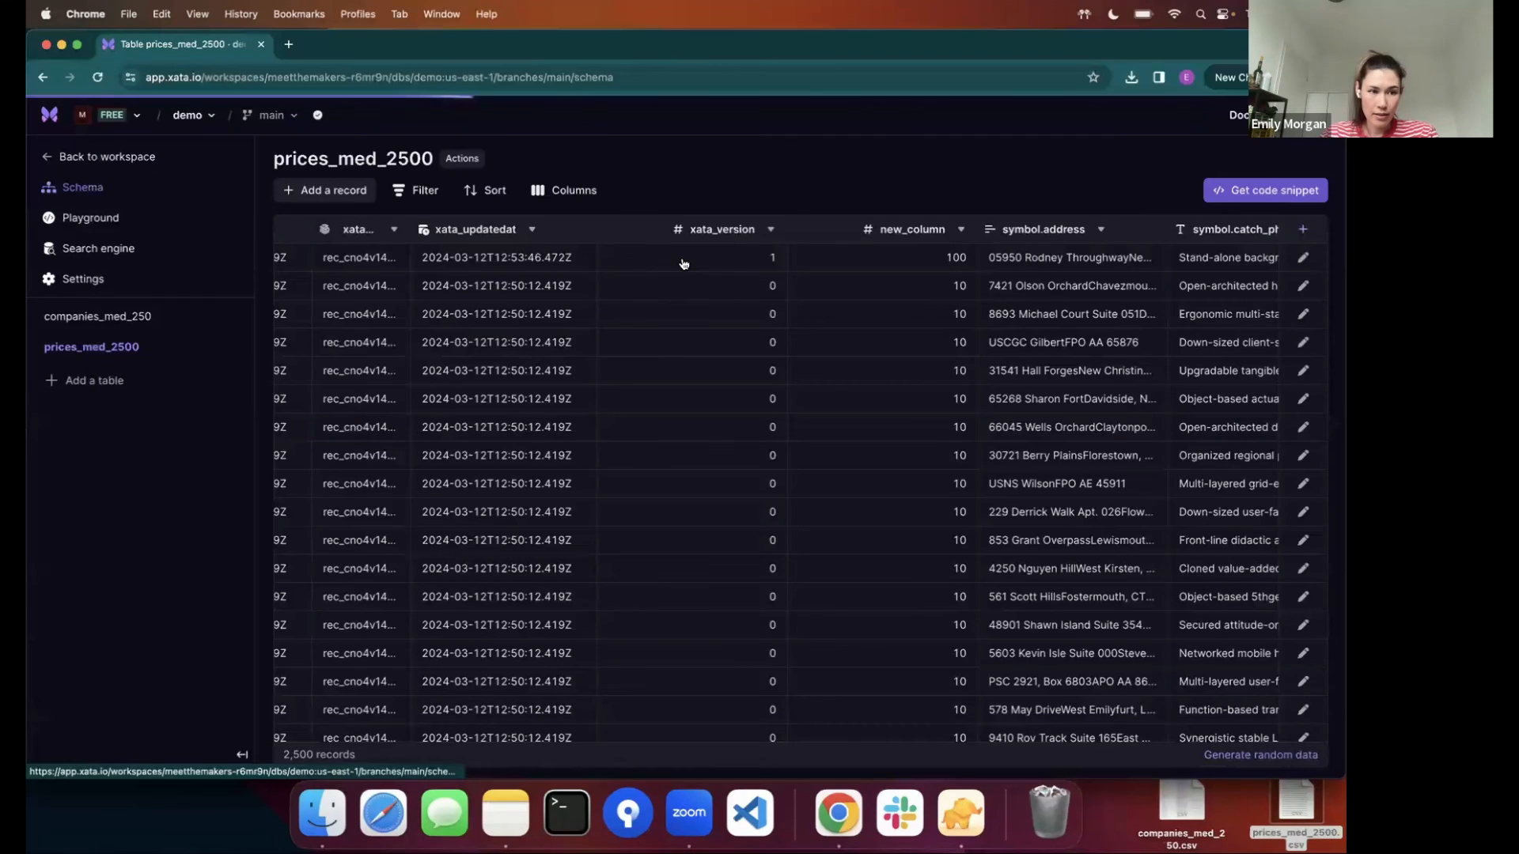
{"action": "left_click", "coordinate": [414, 208]}
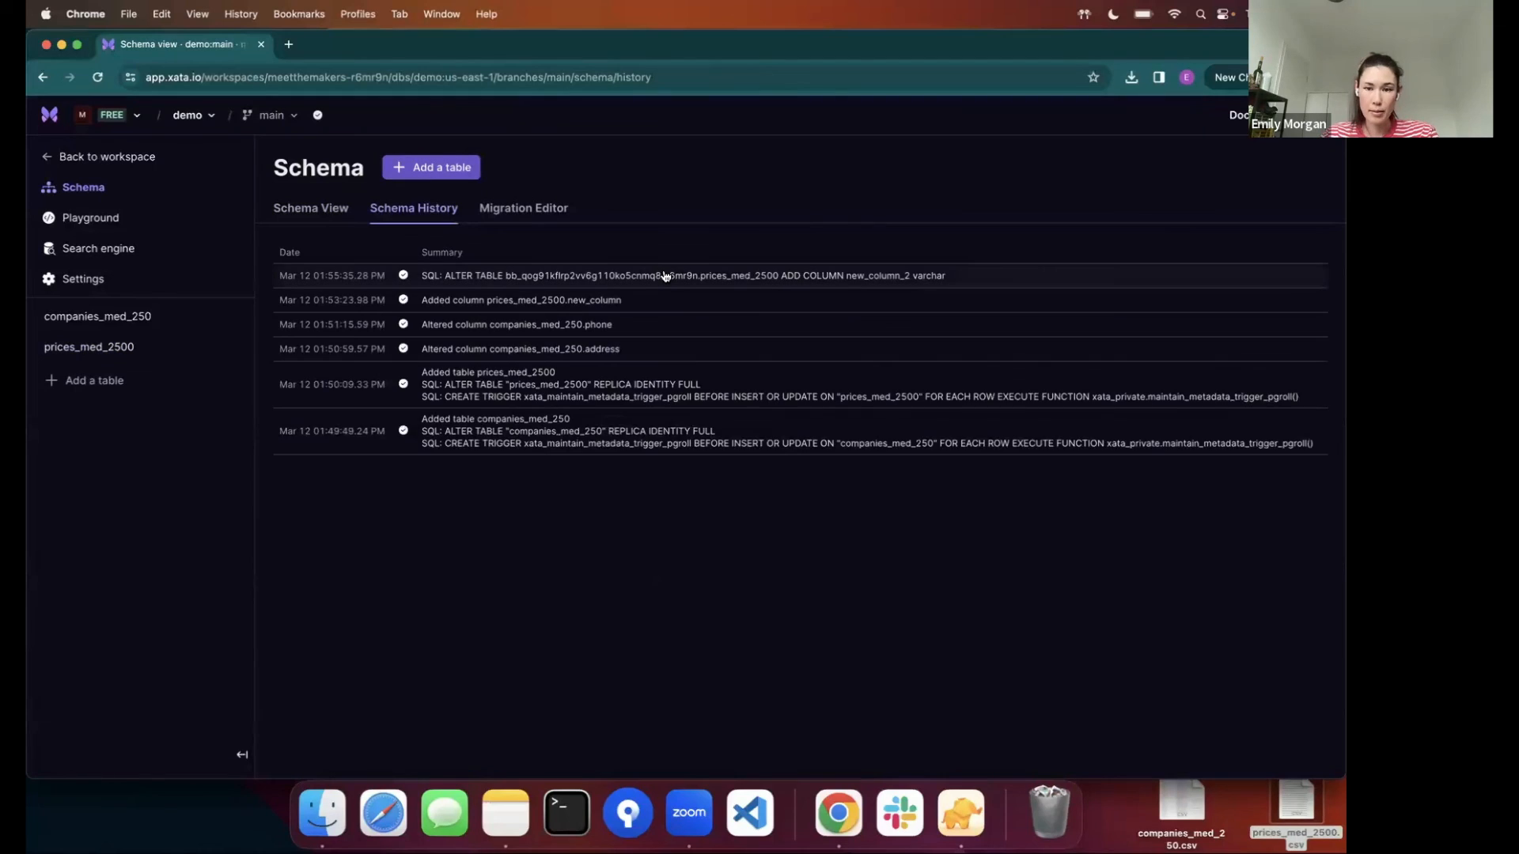
{"action": "left_click", "coordinate": [633, 280]}
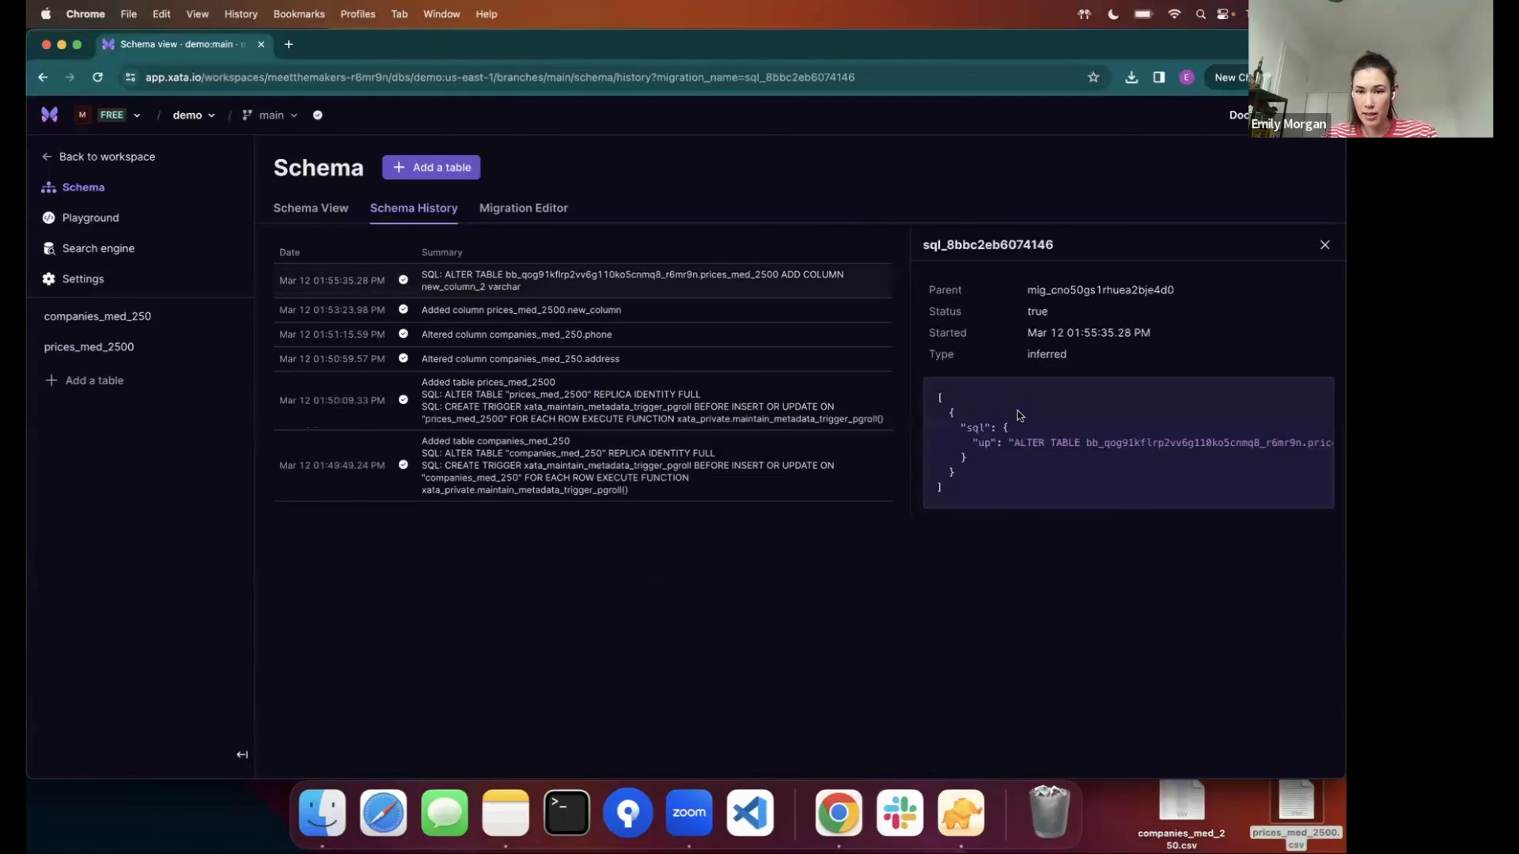
{"action": "double_click", "coordinate": [1047, 354]}
{"action": "scroll", "coordinate": [1059, 458], "scroll_direction": "right", "scroll_amount": 1}
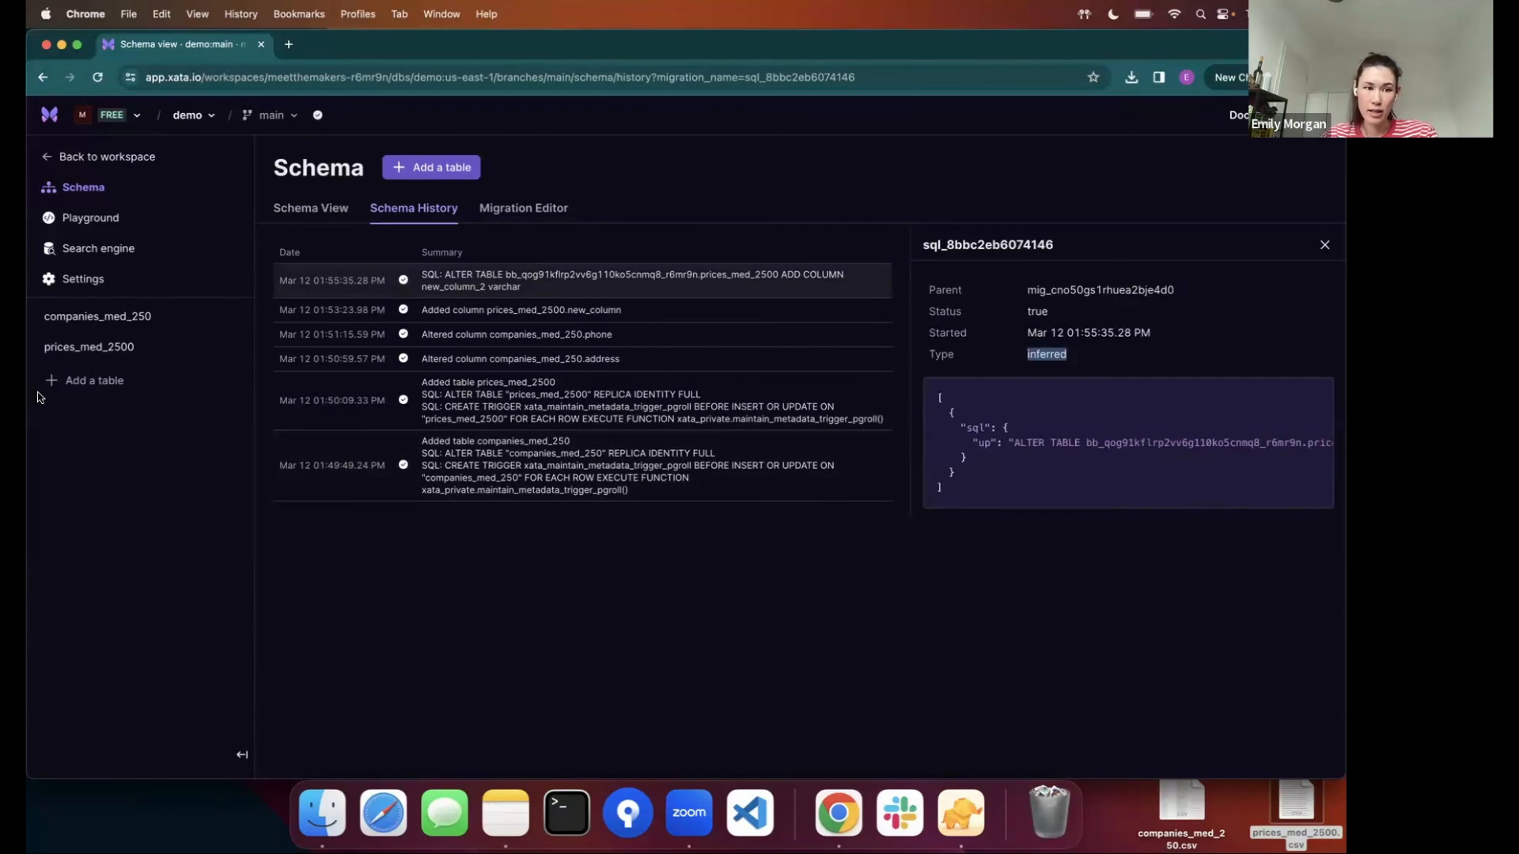
- Open the prices_med_2500 table and look for new_column_2 among its columns
{"action": "left_click", "coordinate": [87, 347]}
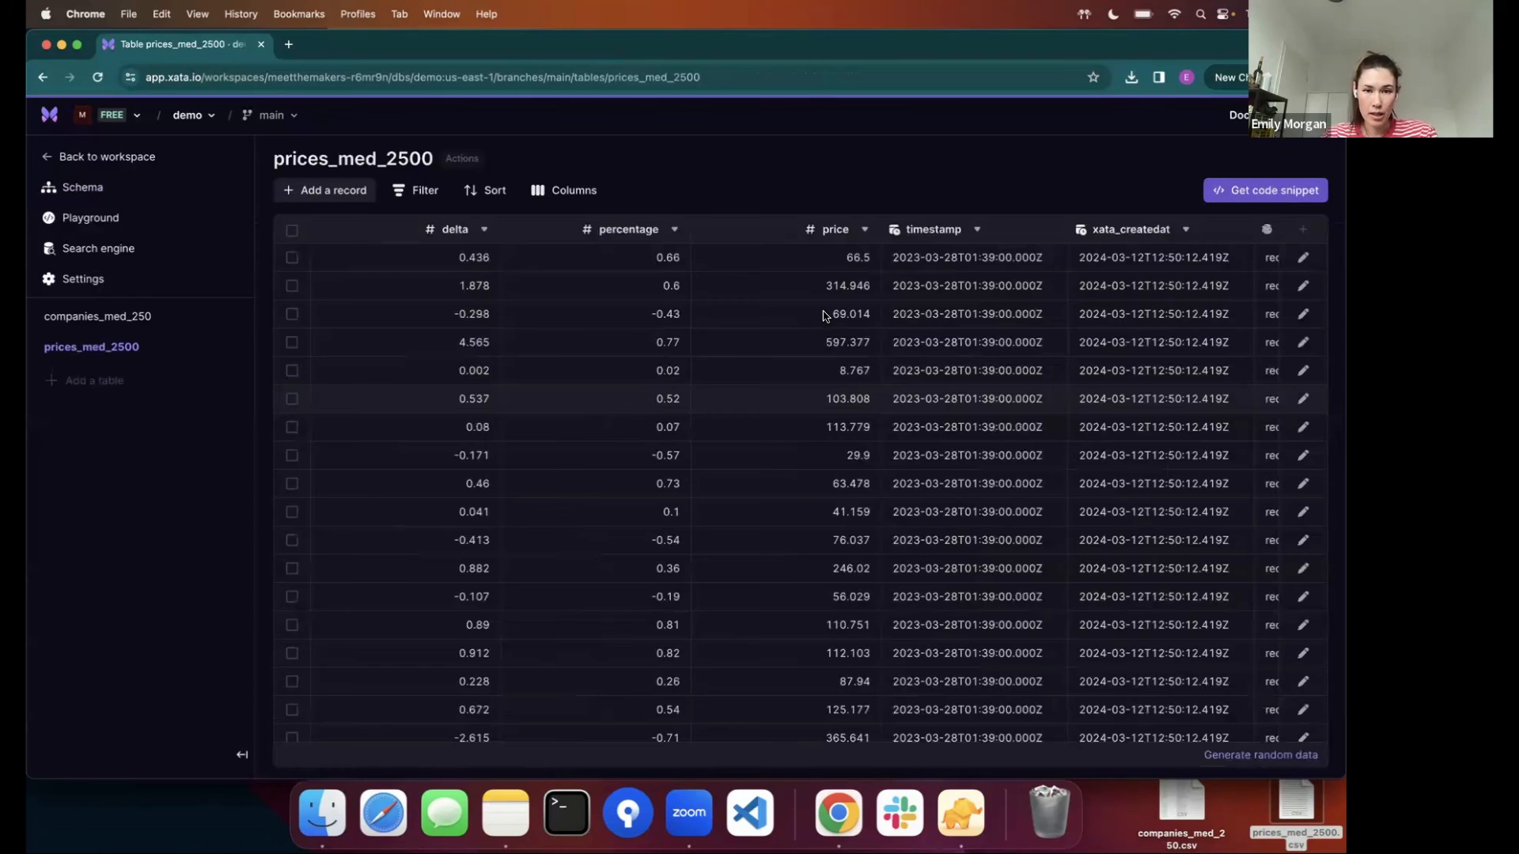
{"action": "scroll", "coordinate": [845, 265], "scroll_direction": "right", "scroll_amount": 10}
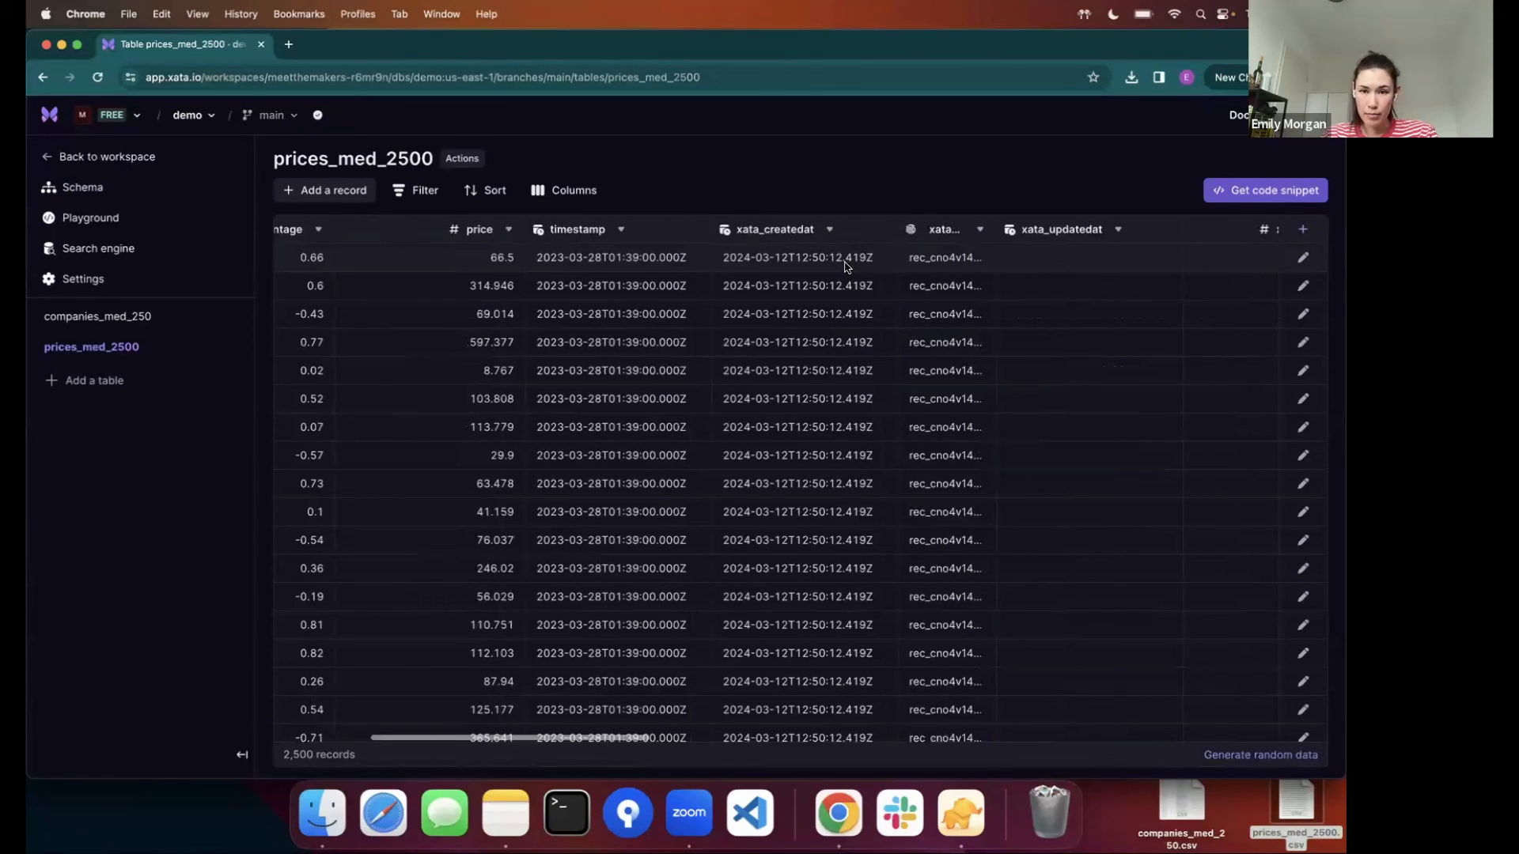
{"action": "scroll", "coordinate": [845, 266], "scroll_direction": "right", "scroll_amount": 5}
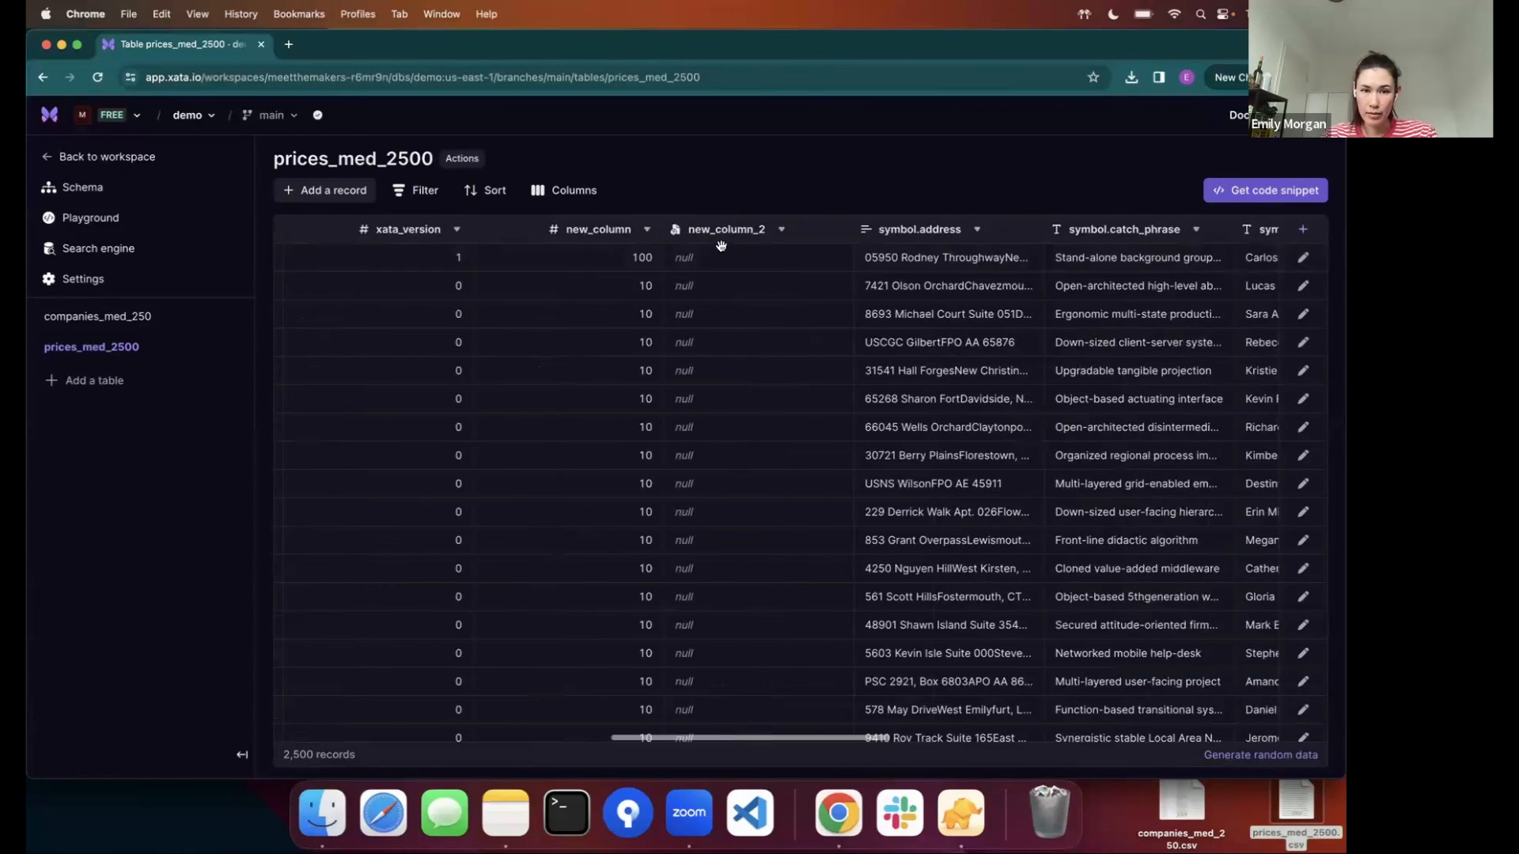